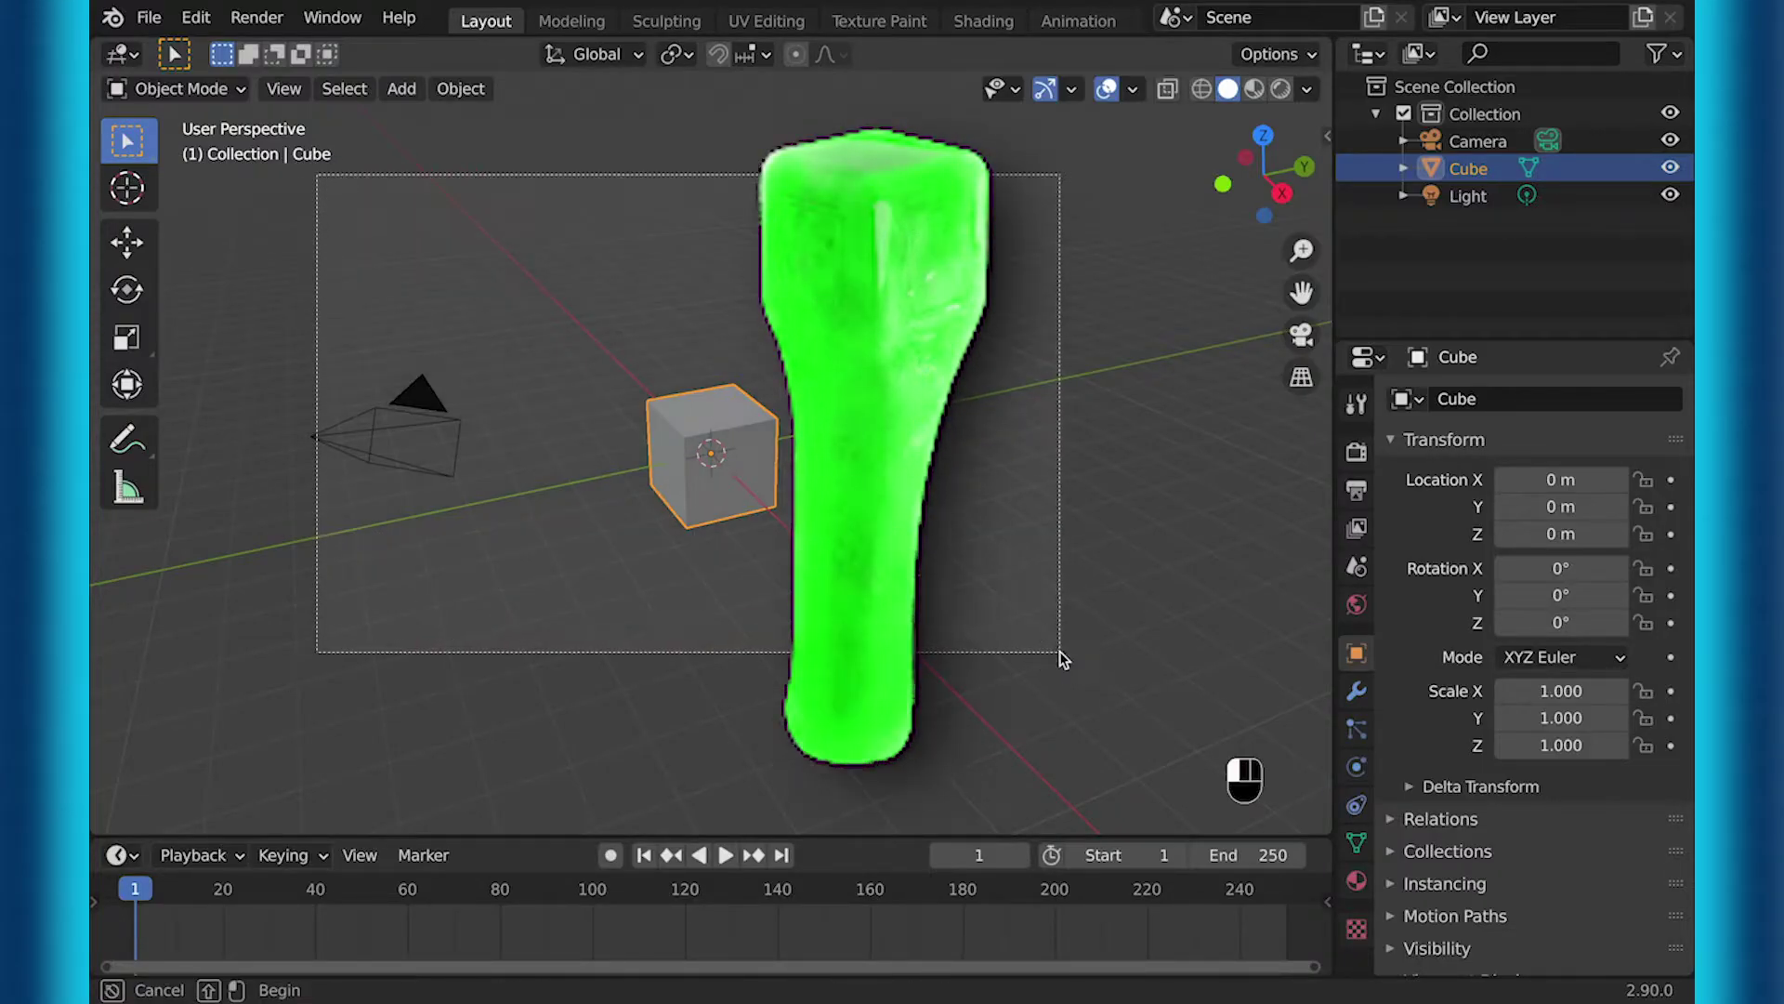
# Delete the default objects and add a new cube scaled to 6 on every axis
pyautogui.press('x')
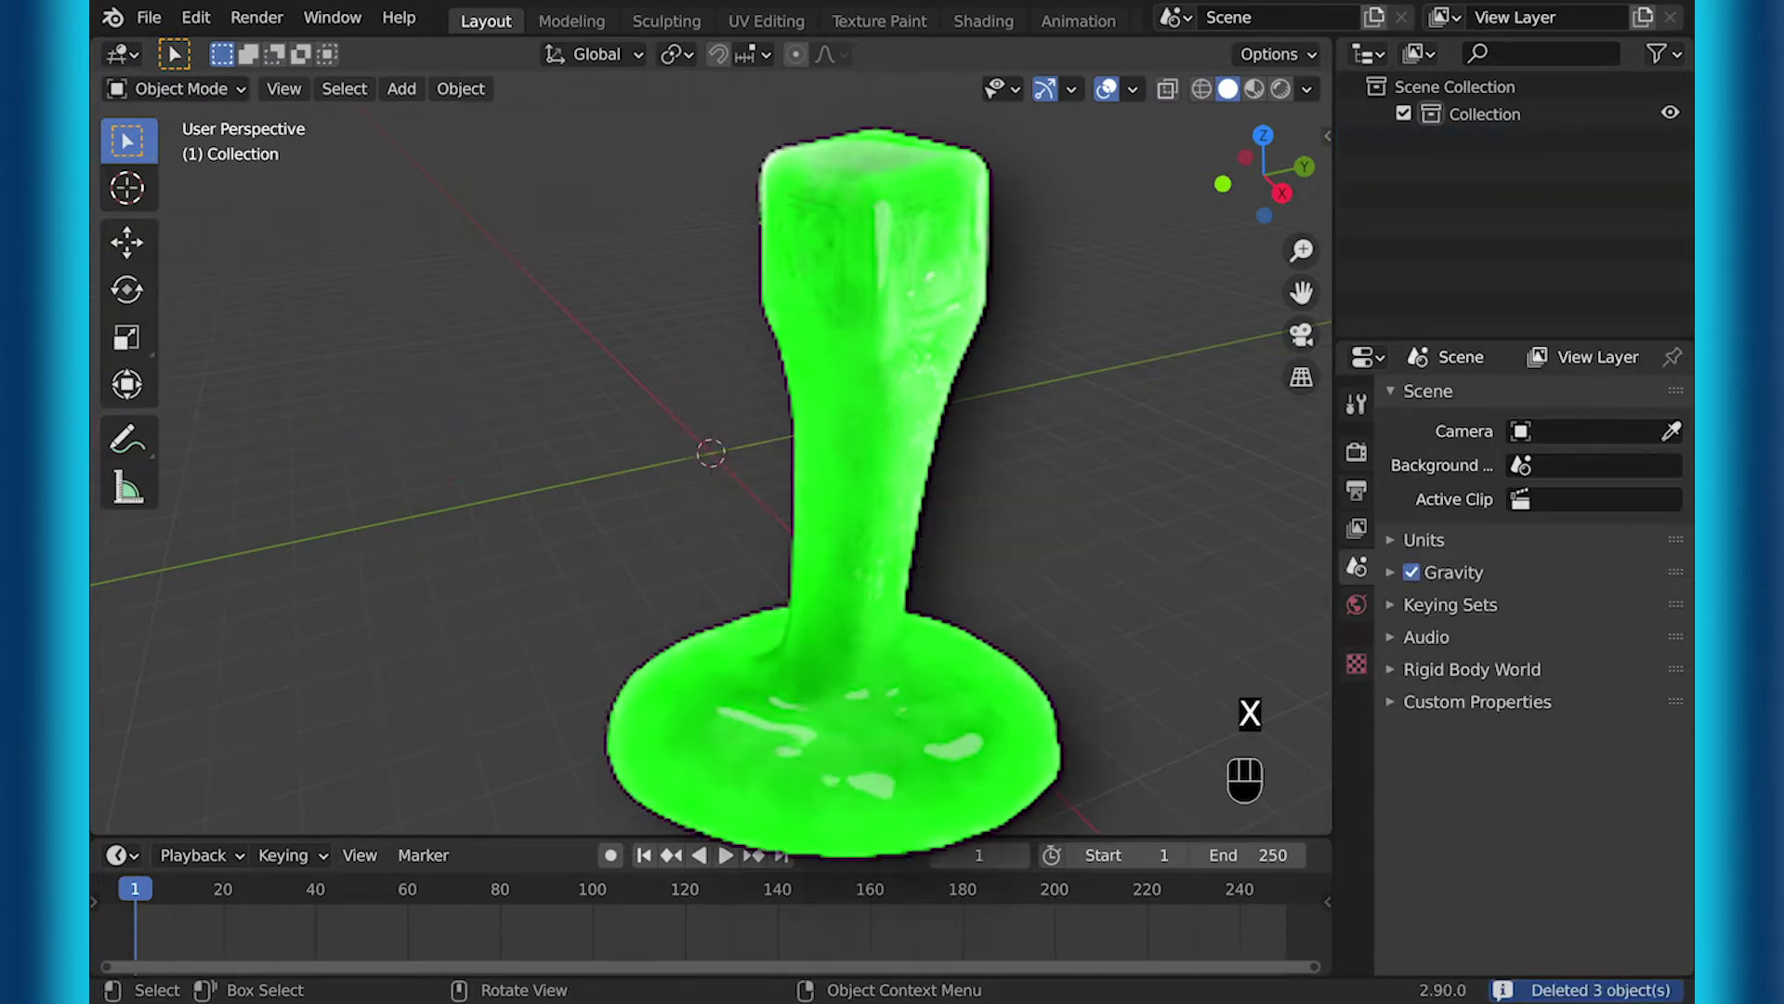
pyautogui.hotkey('shift', 'a')
pyautogui.moveTo(883, 455)
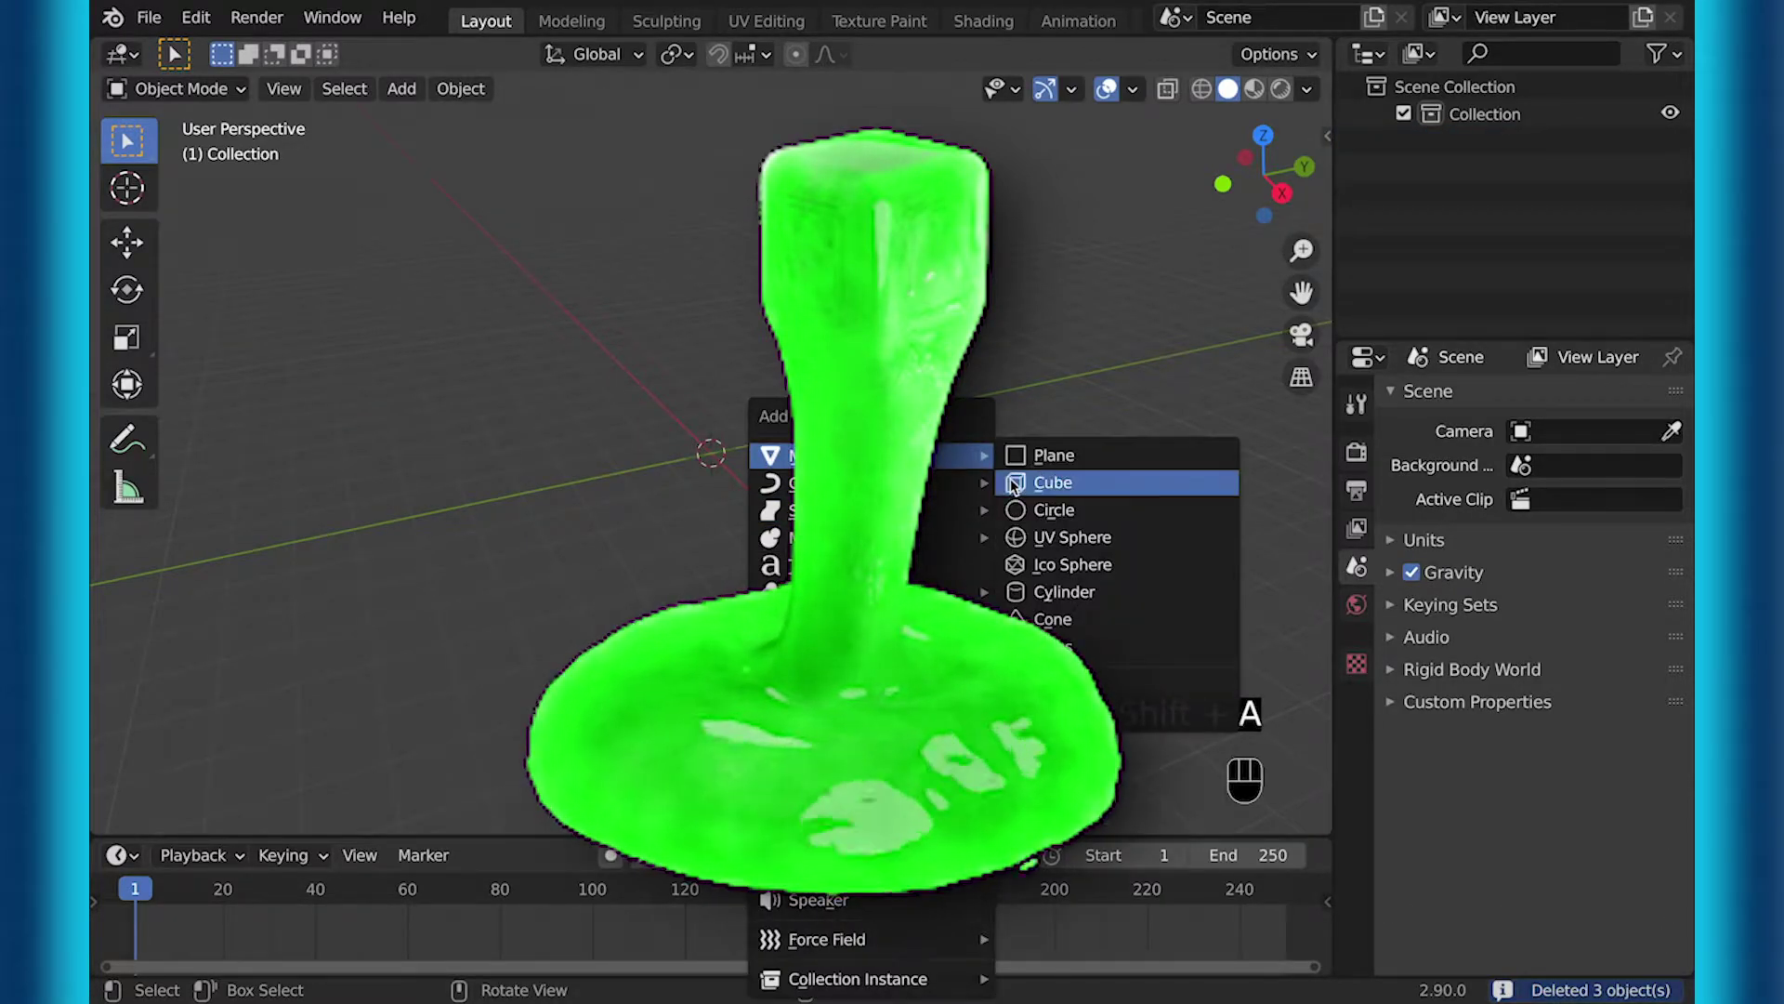
pyautogui.click(1013, 484)
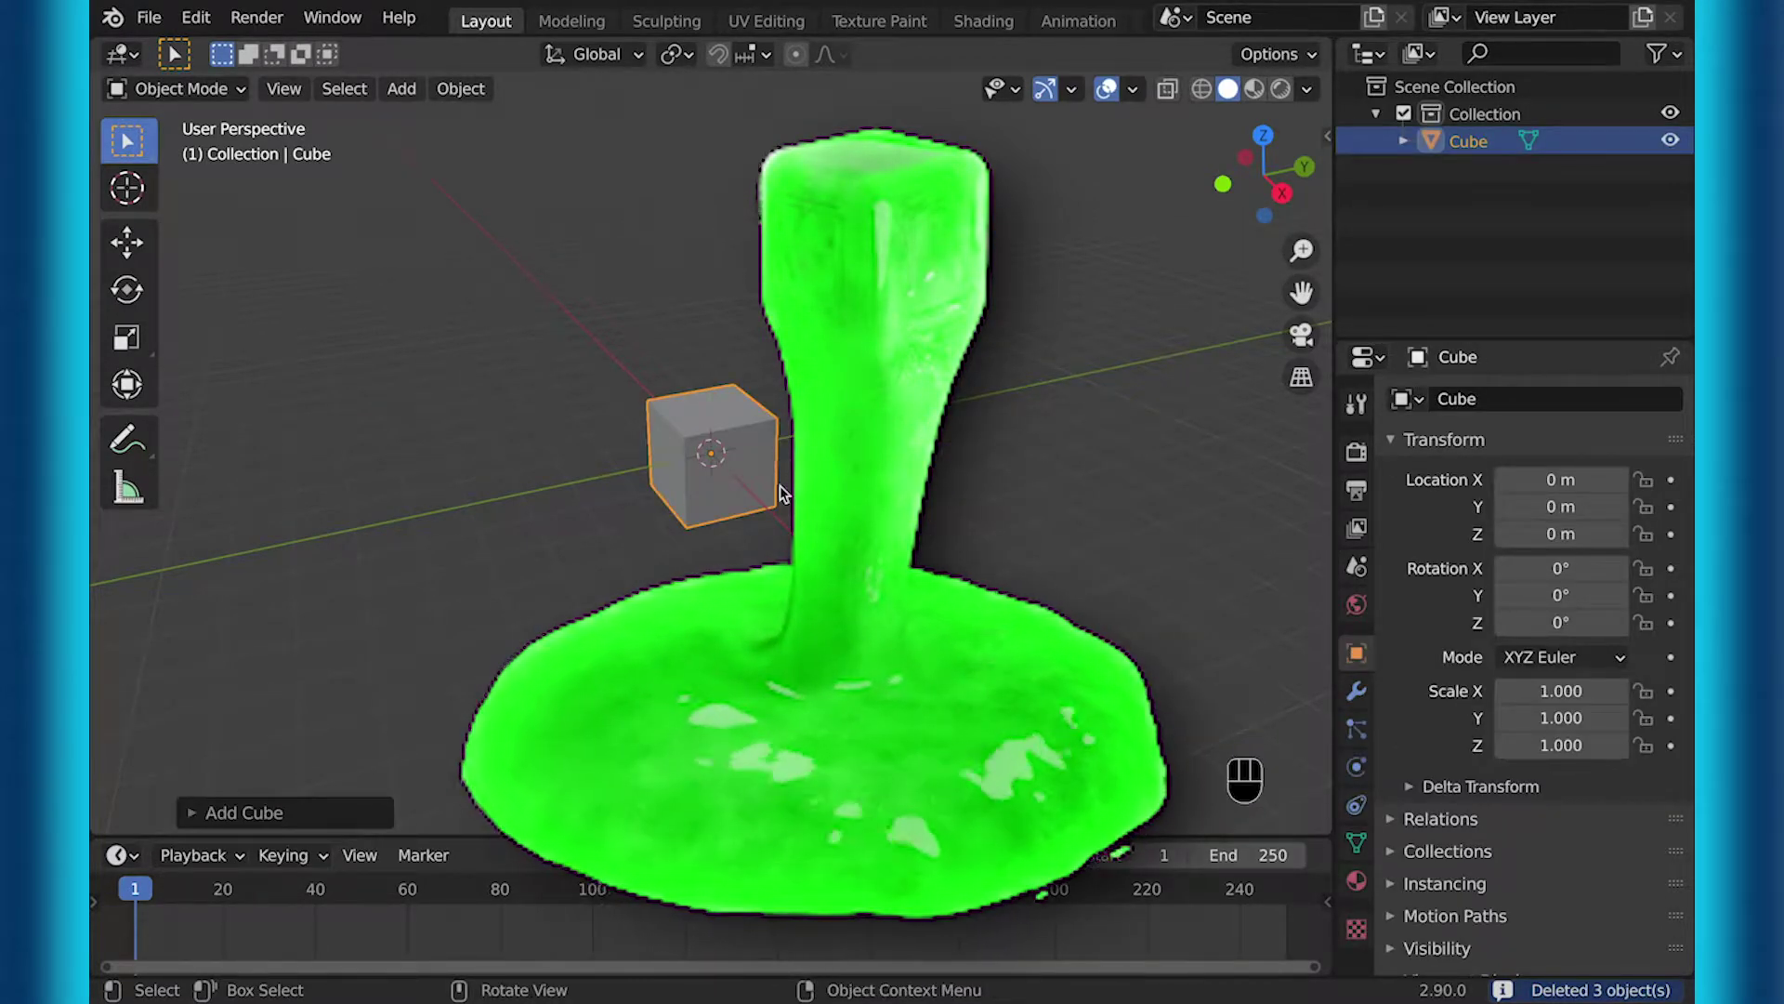
pyautogui.press('g')
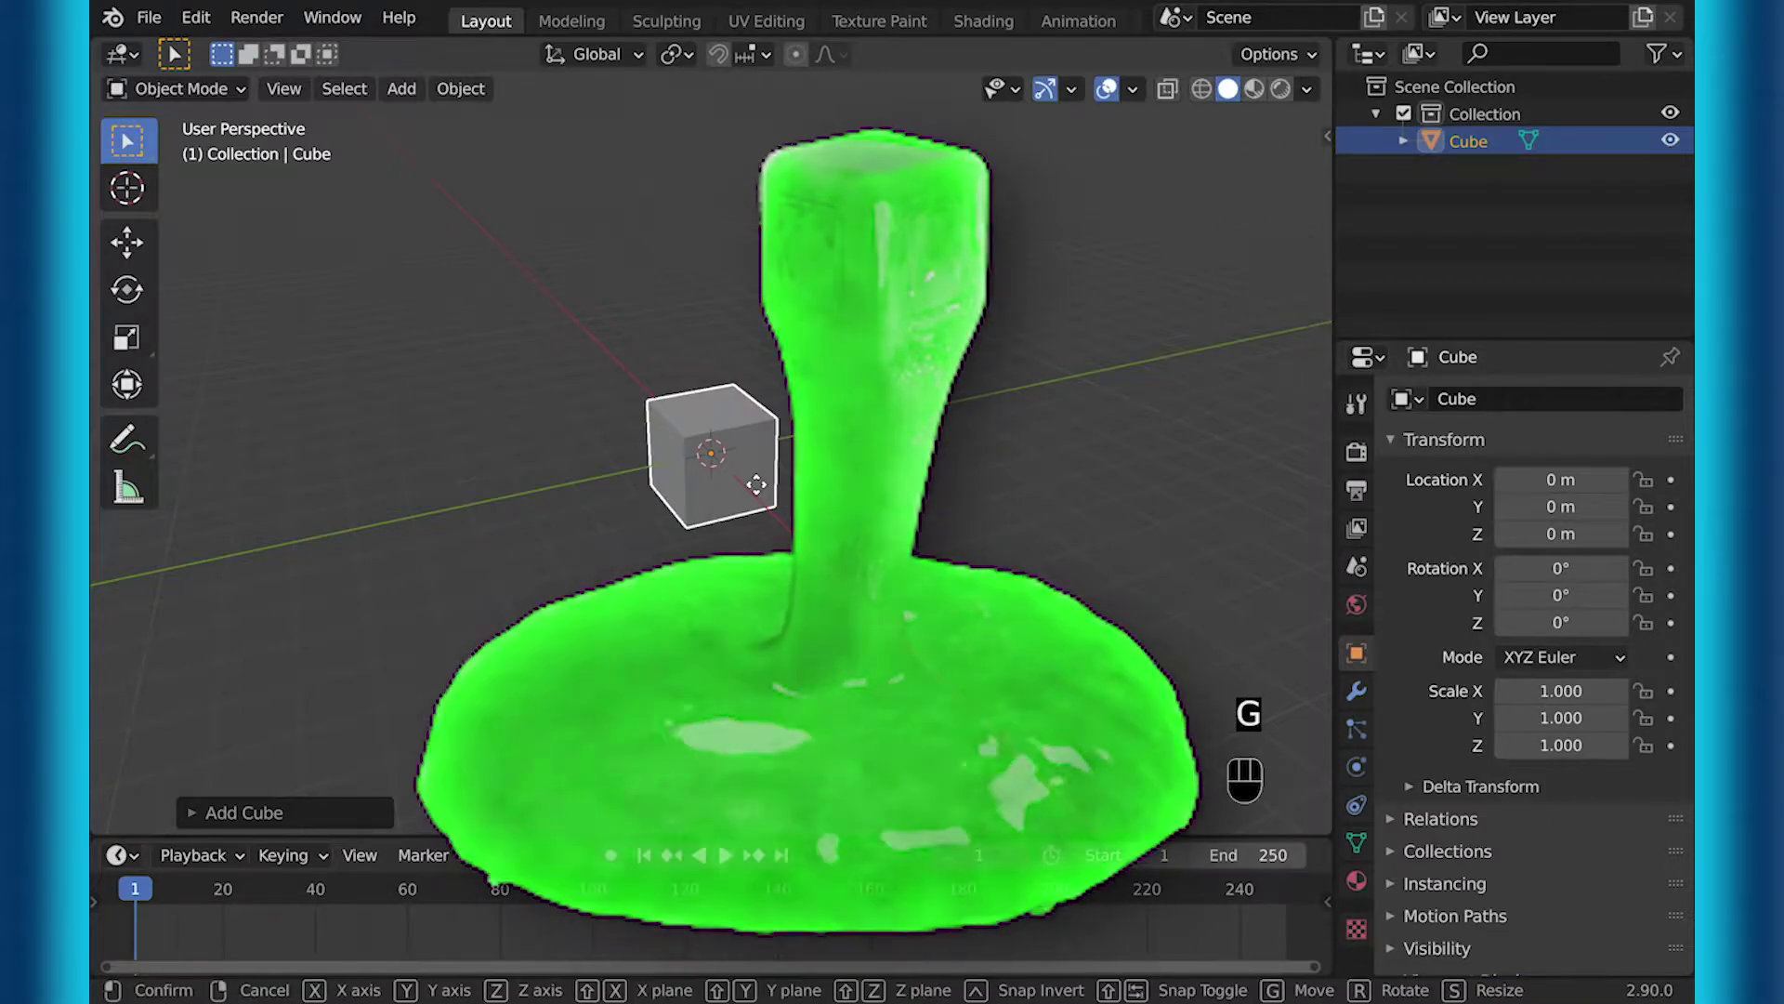
pyautogui.click(756, 484)
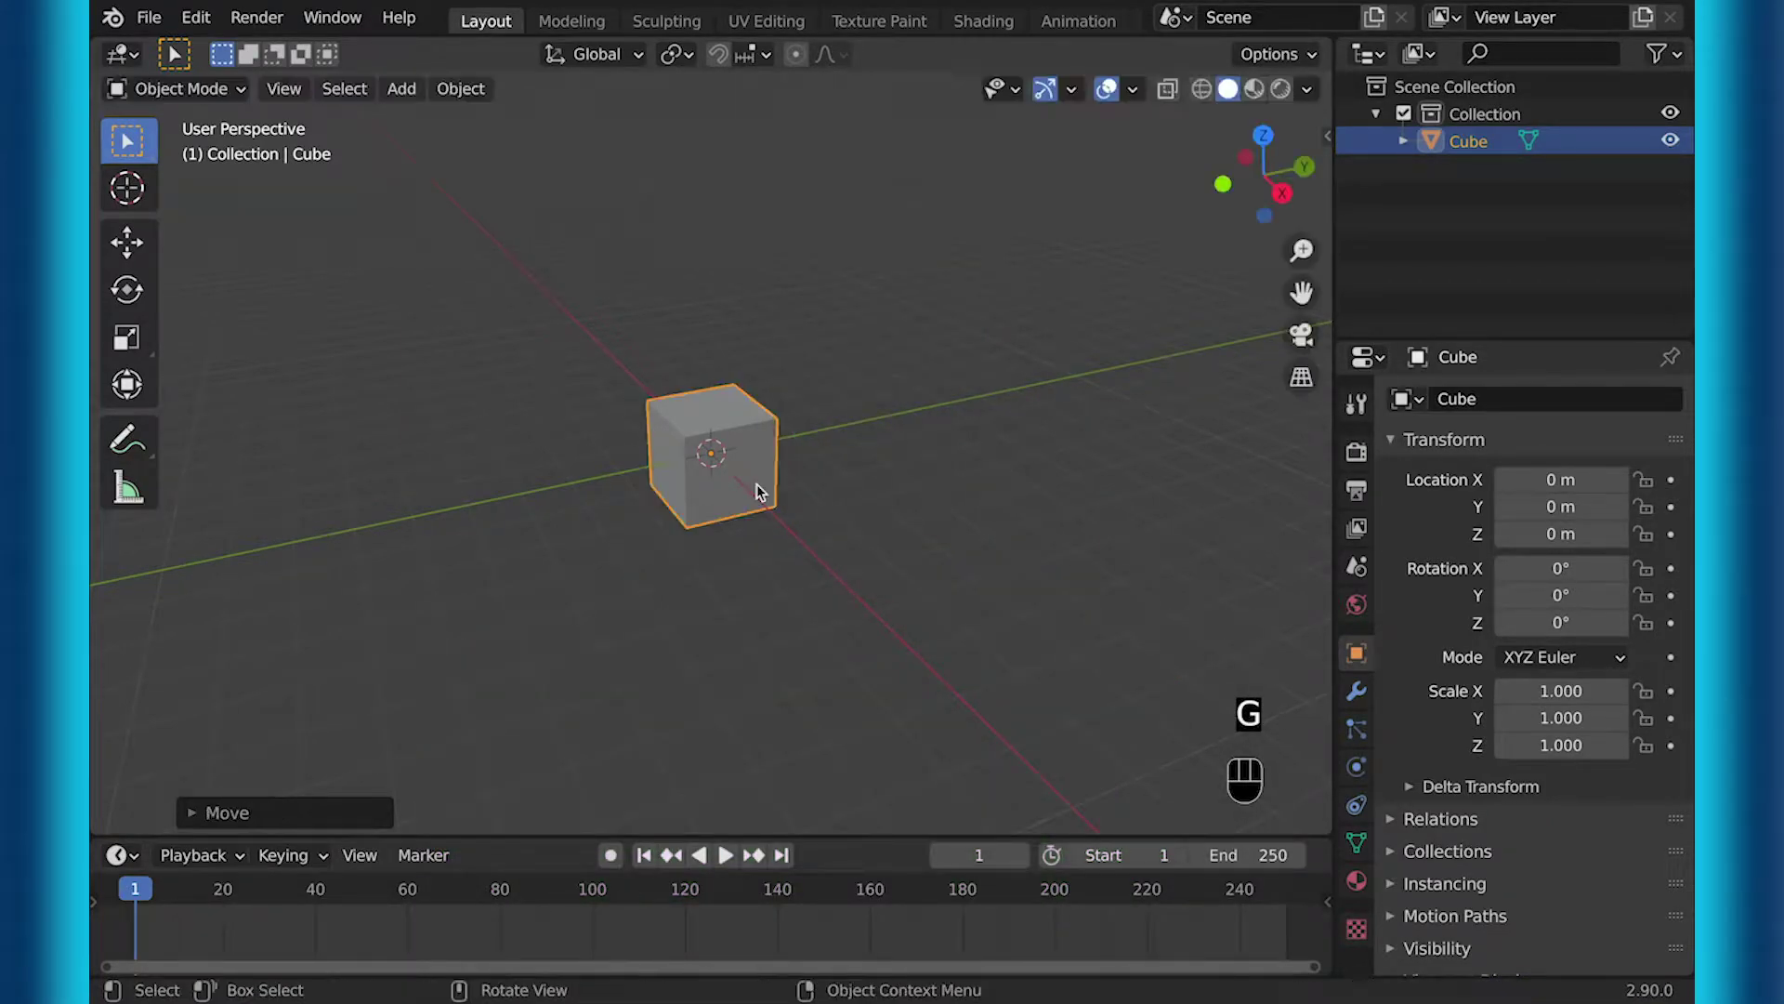
pyautogui.press('s')
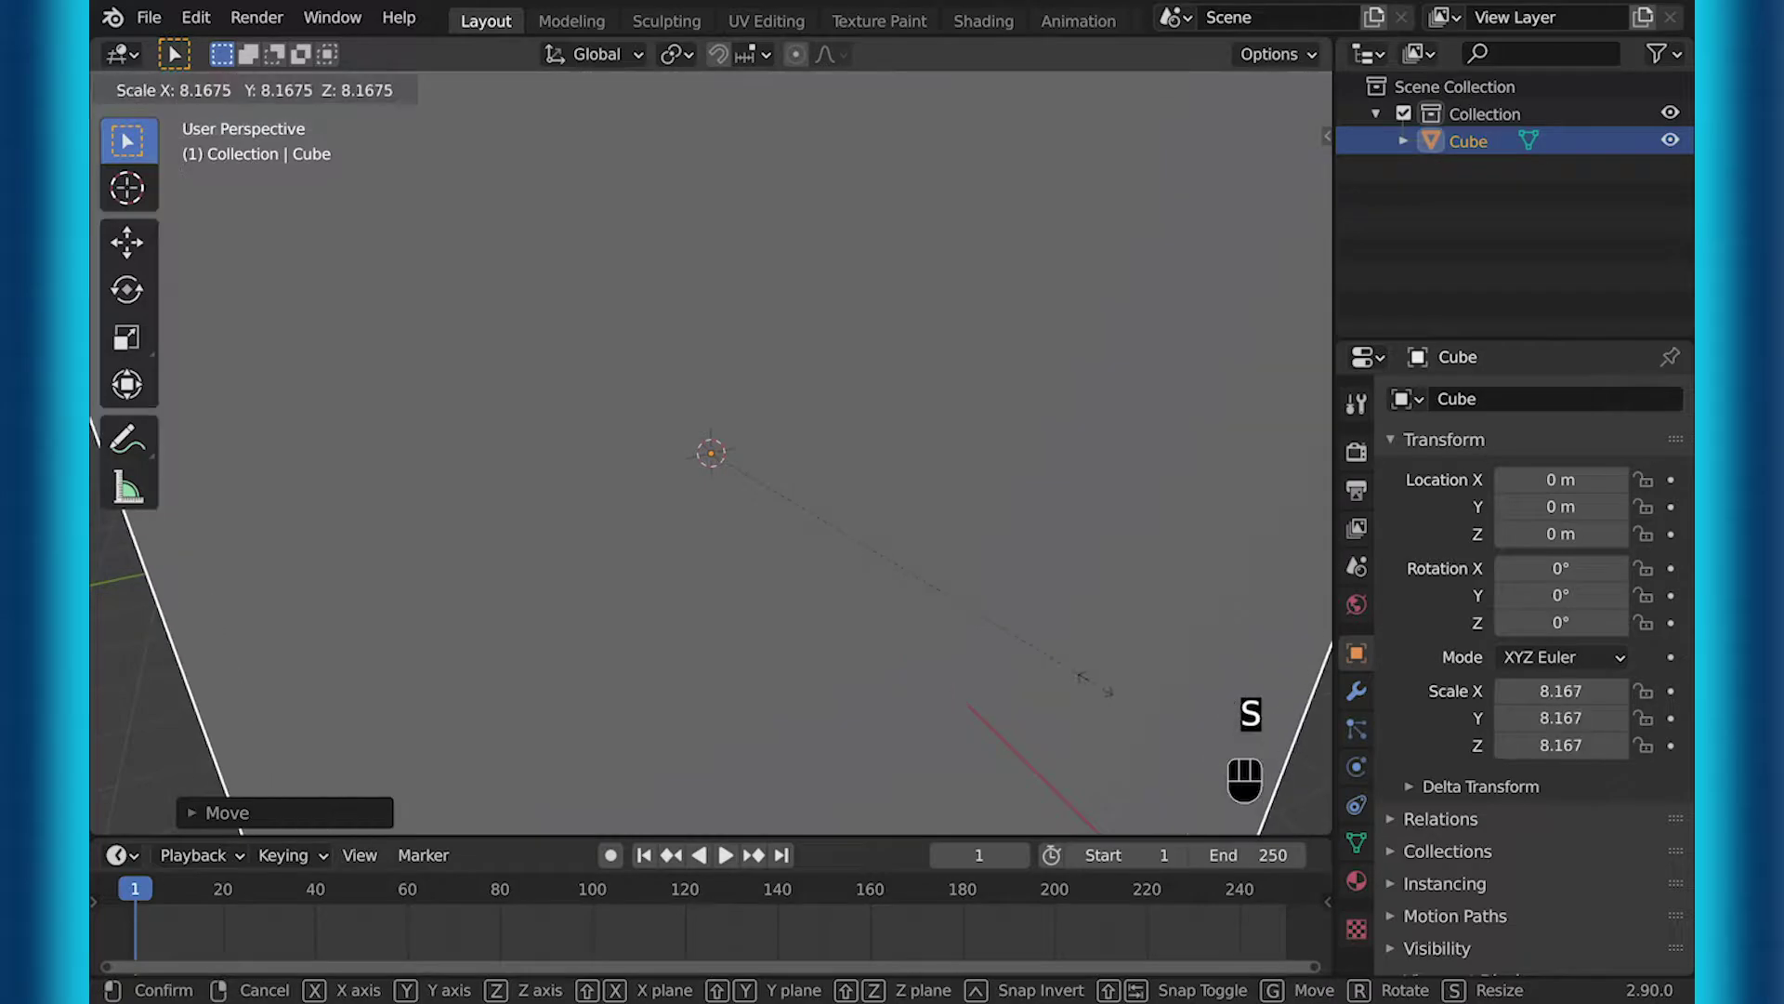
pyautogui.press('6')
pyautogui.click(1055, 671)
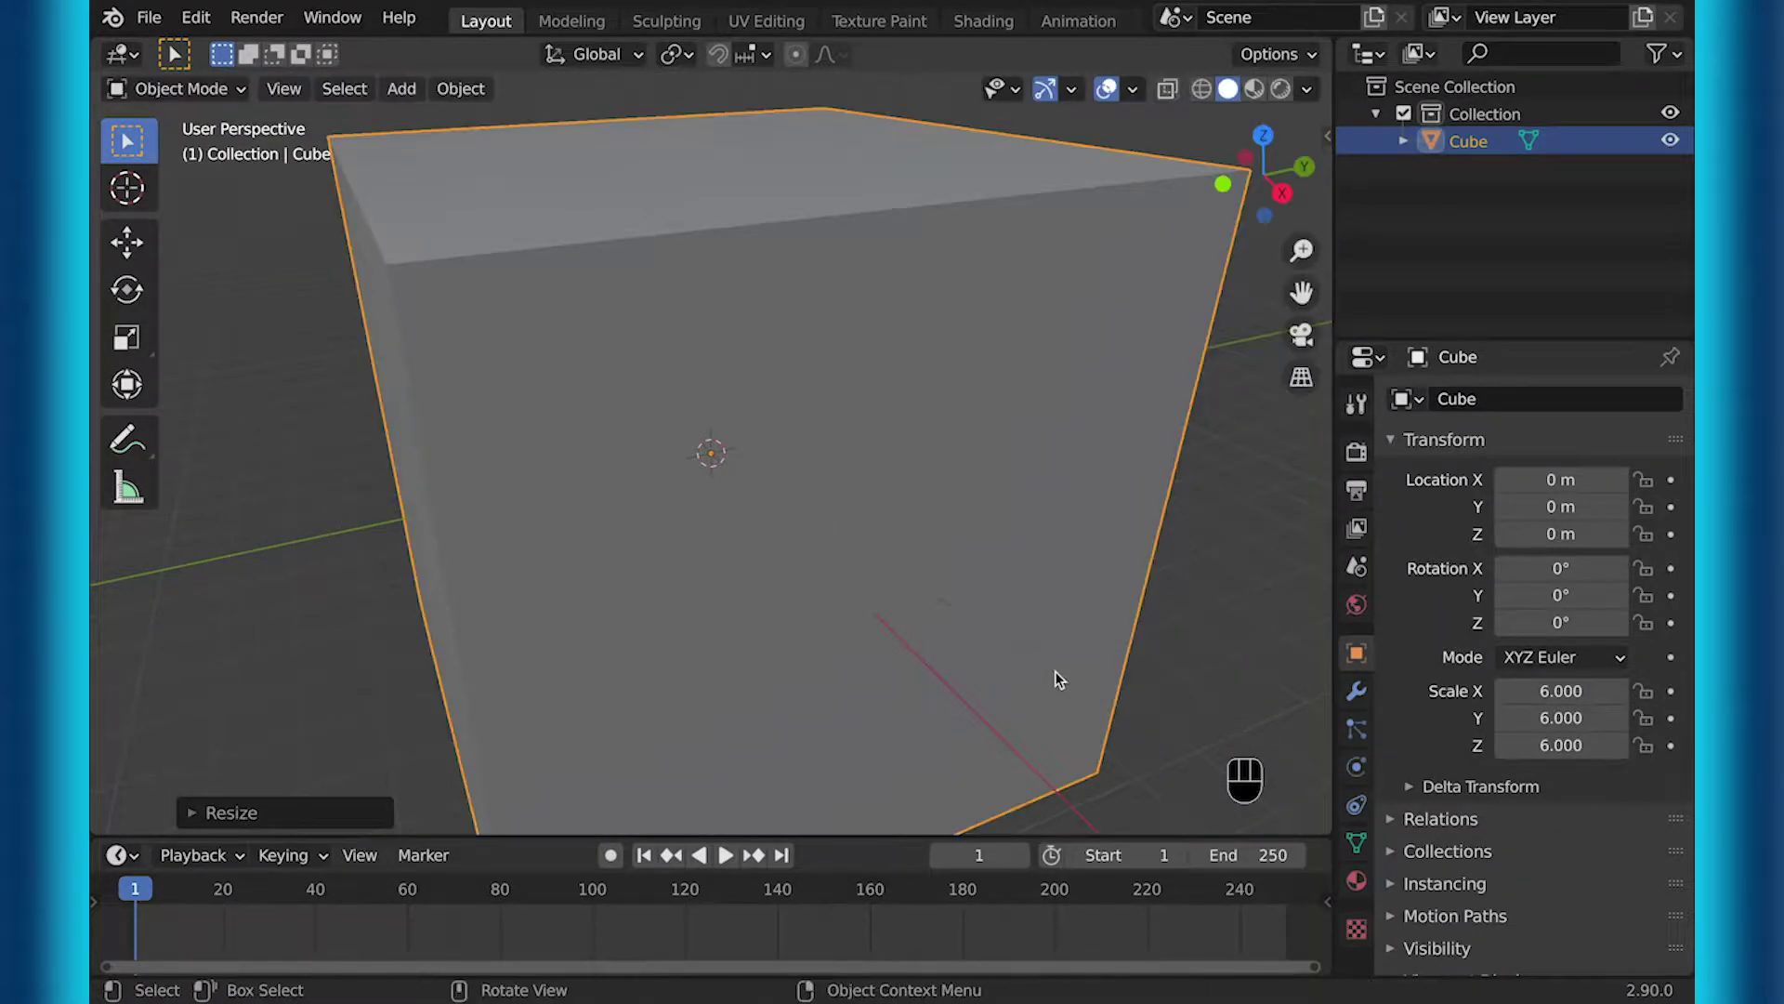
# Raise the large cube 6 m along Z, viewed from the side
pyautogui.press('KP_6')
pyautogui.press('g')
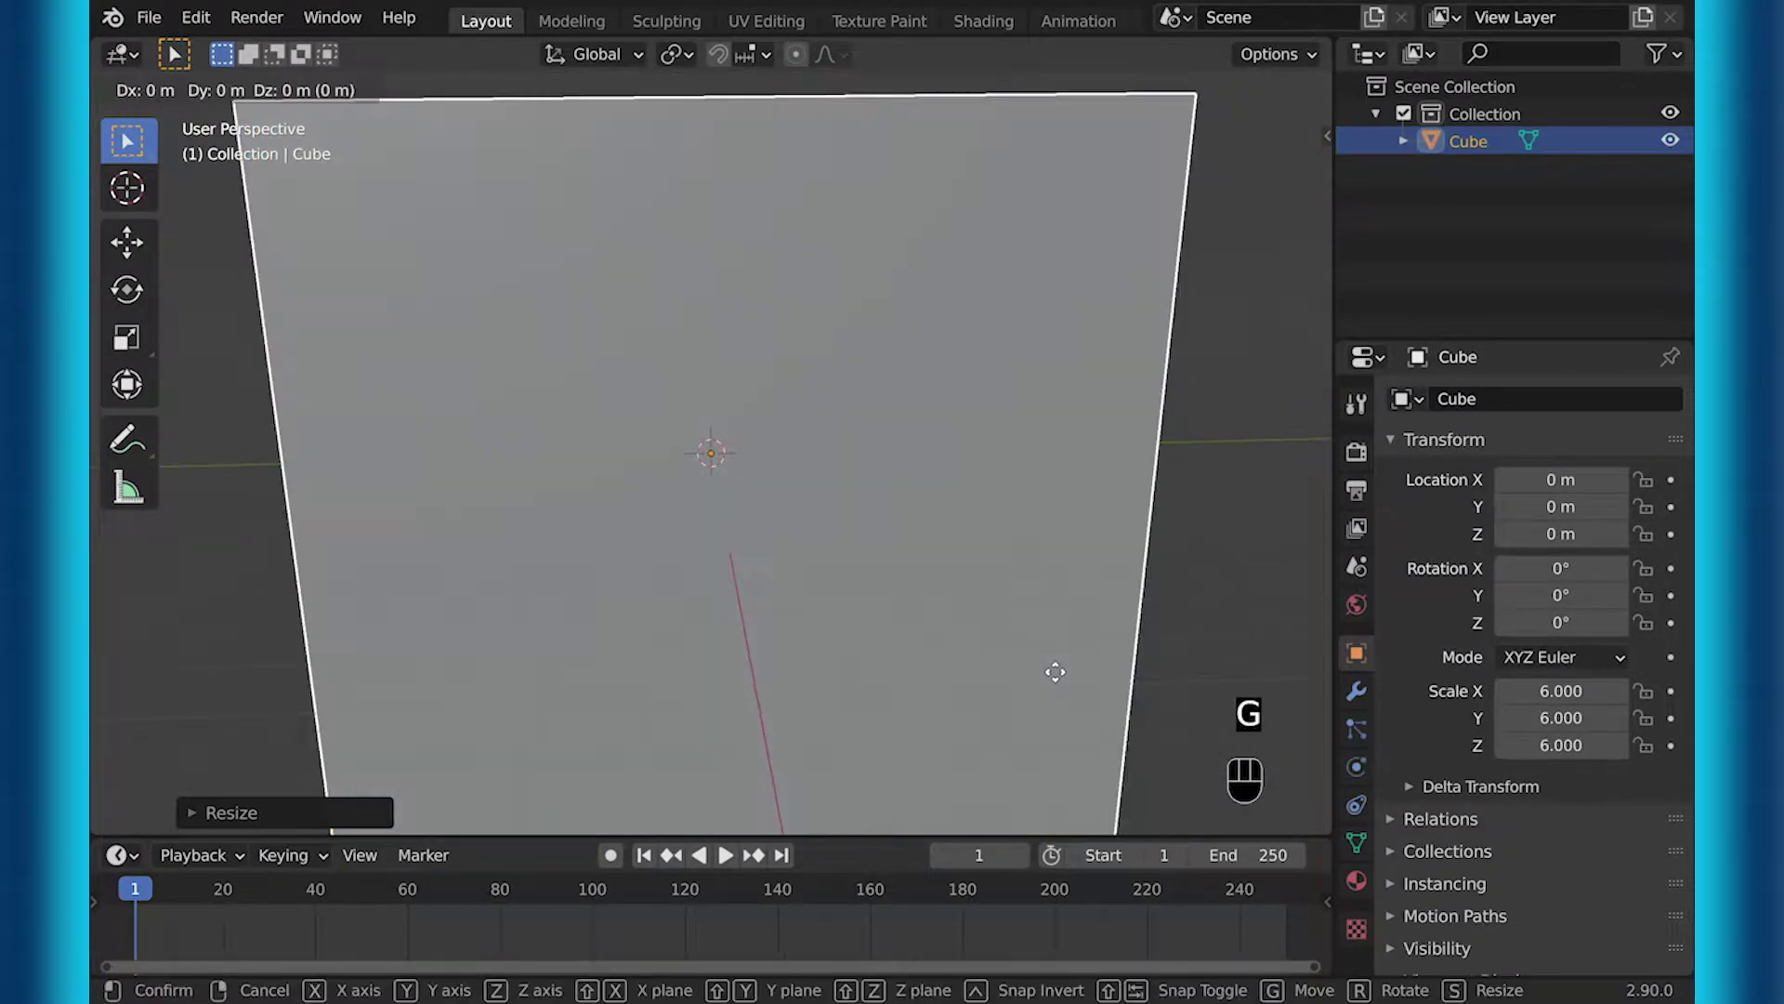
pyautogui.press('z')
pyautogui.write('.6')
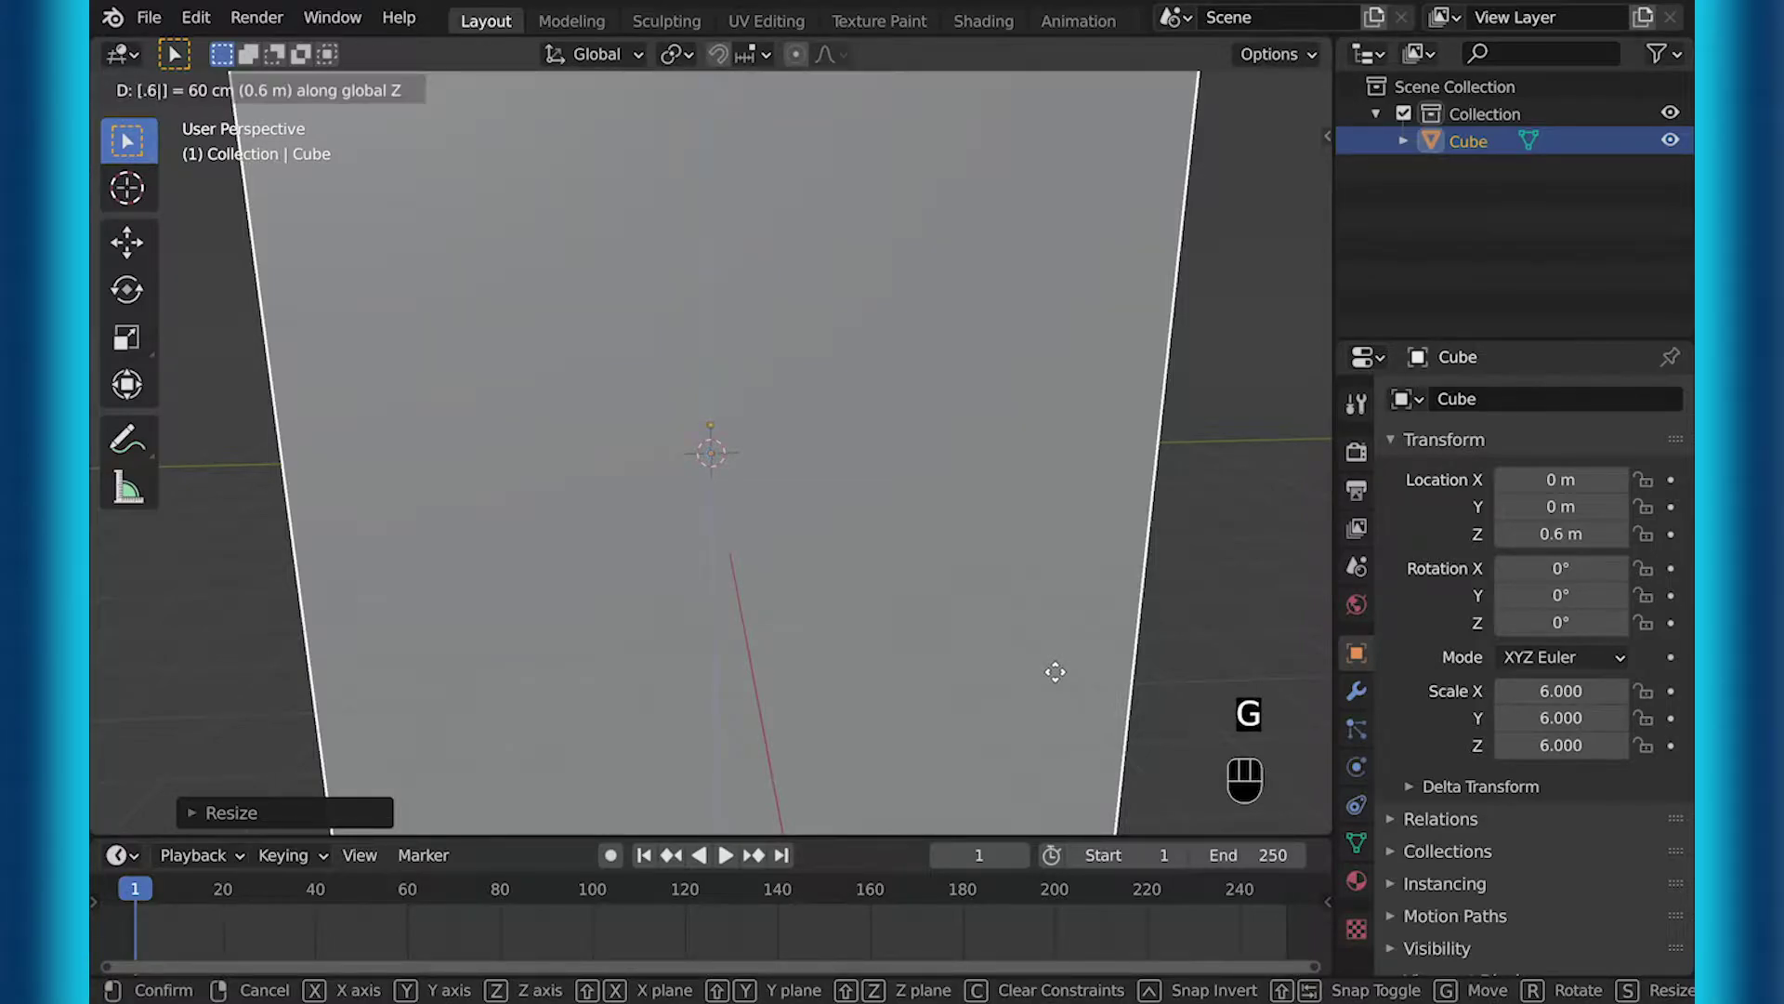
pyautogui.press('BackSpace')
pyautogui.press('BackSpace')
pyautogui.write('6')
pyautogui.press('Return')
pyautogui.moveTo(1056, 671); pyautogui.dragTo(883, 452, button='middle')
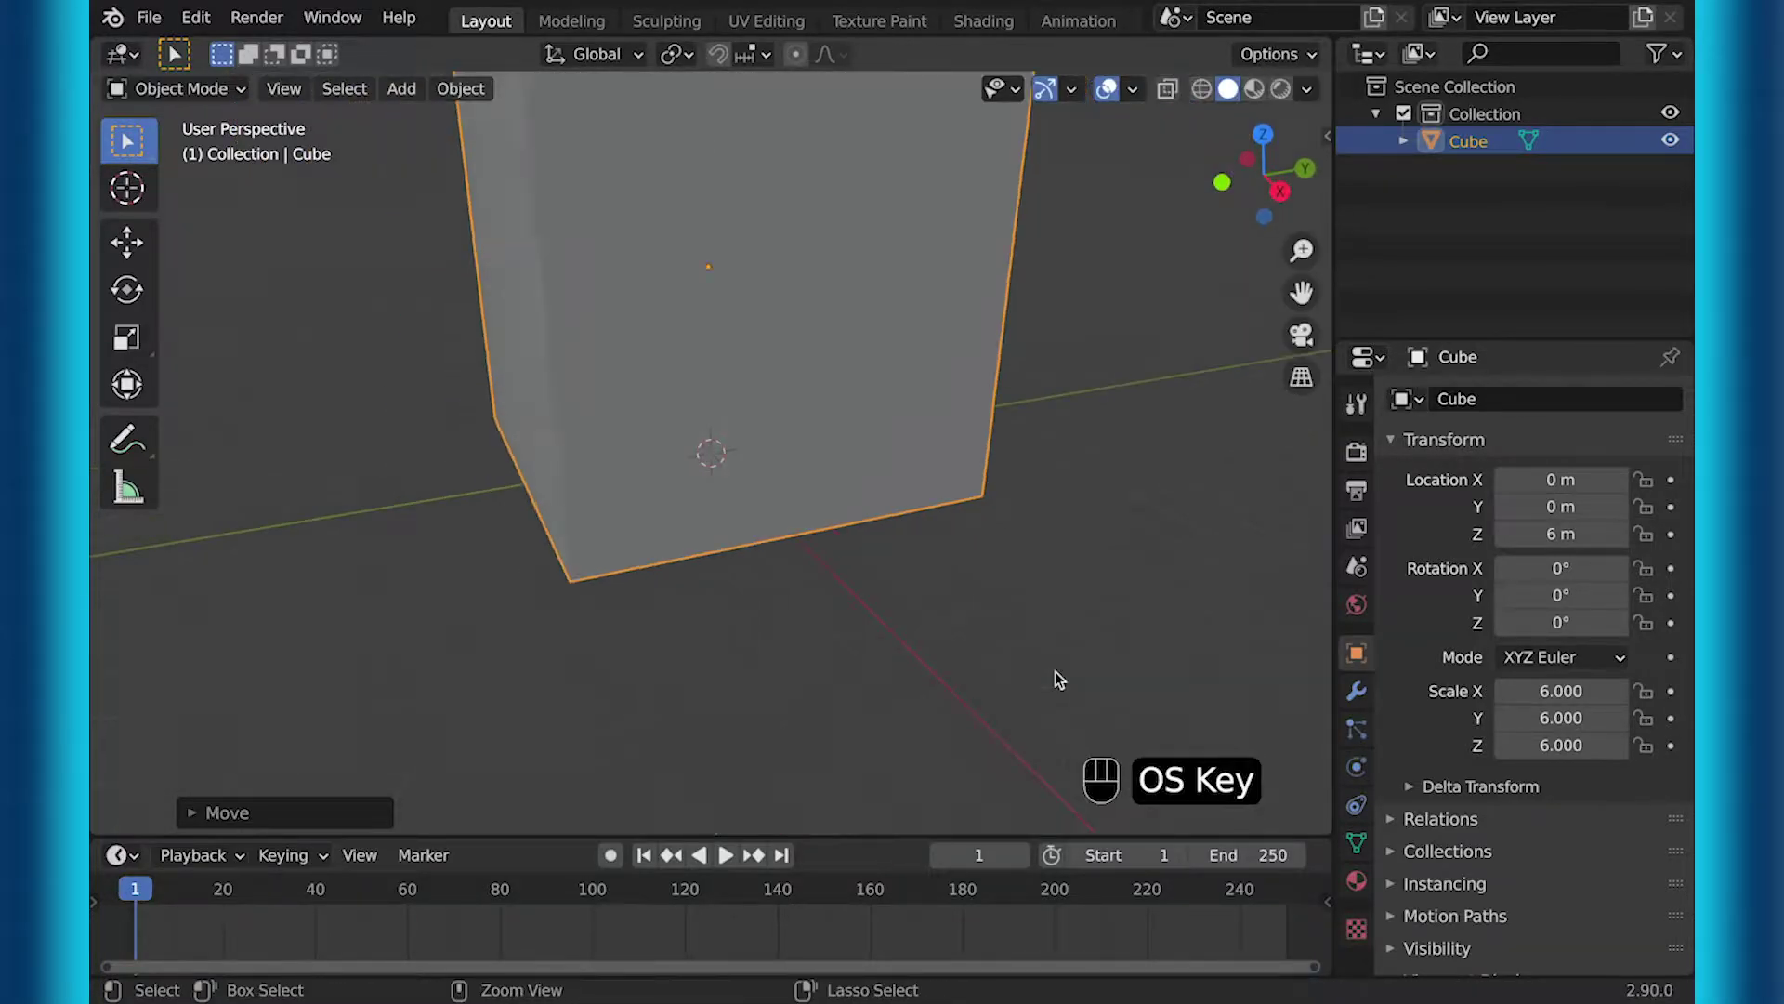
pyautogui.hotkey('shift', 'a')
# Add a second small cube and turn on X-ray to see inside the large cube
pyautogui.moveTo(896, 454)
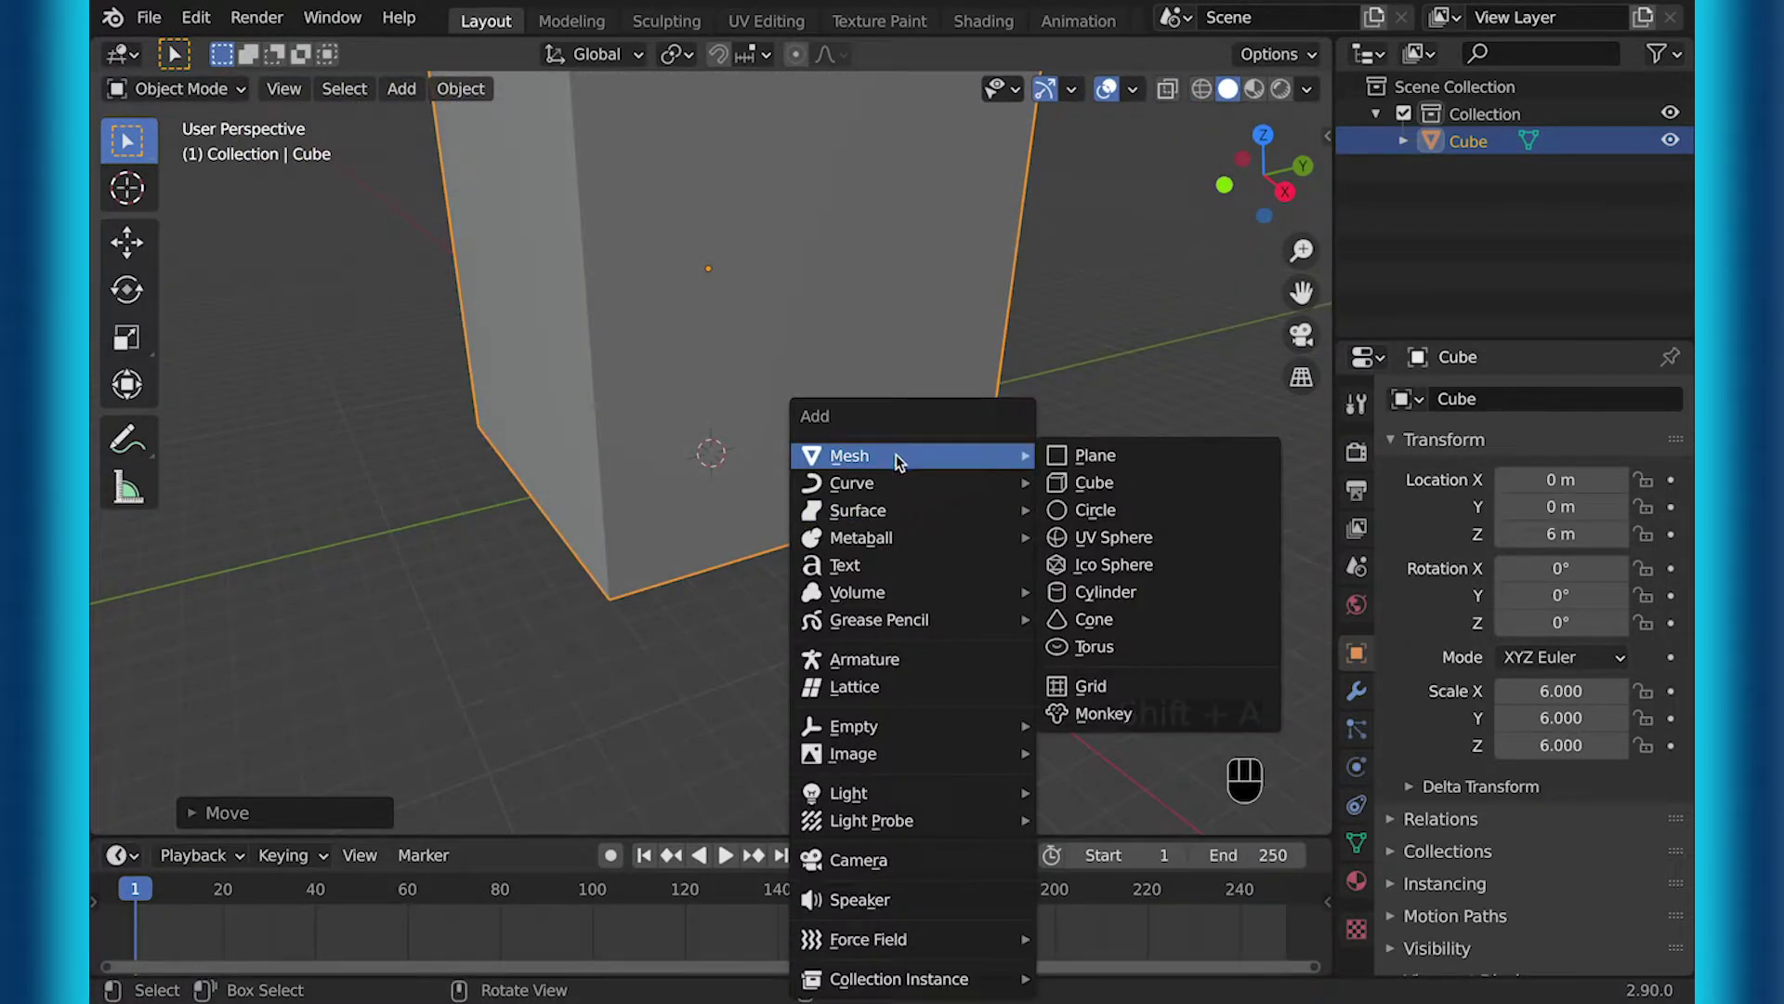
pyautogui.click(1062, 483)
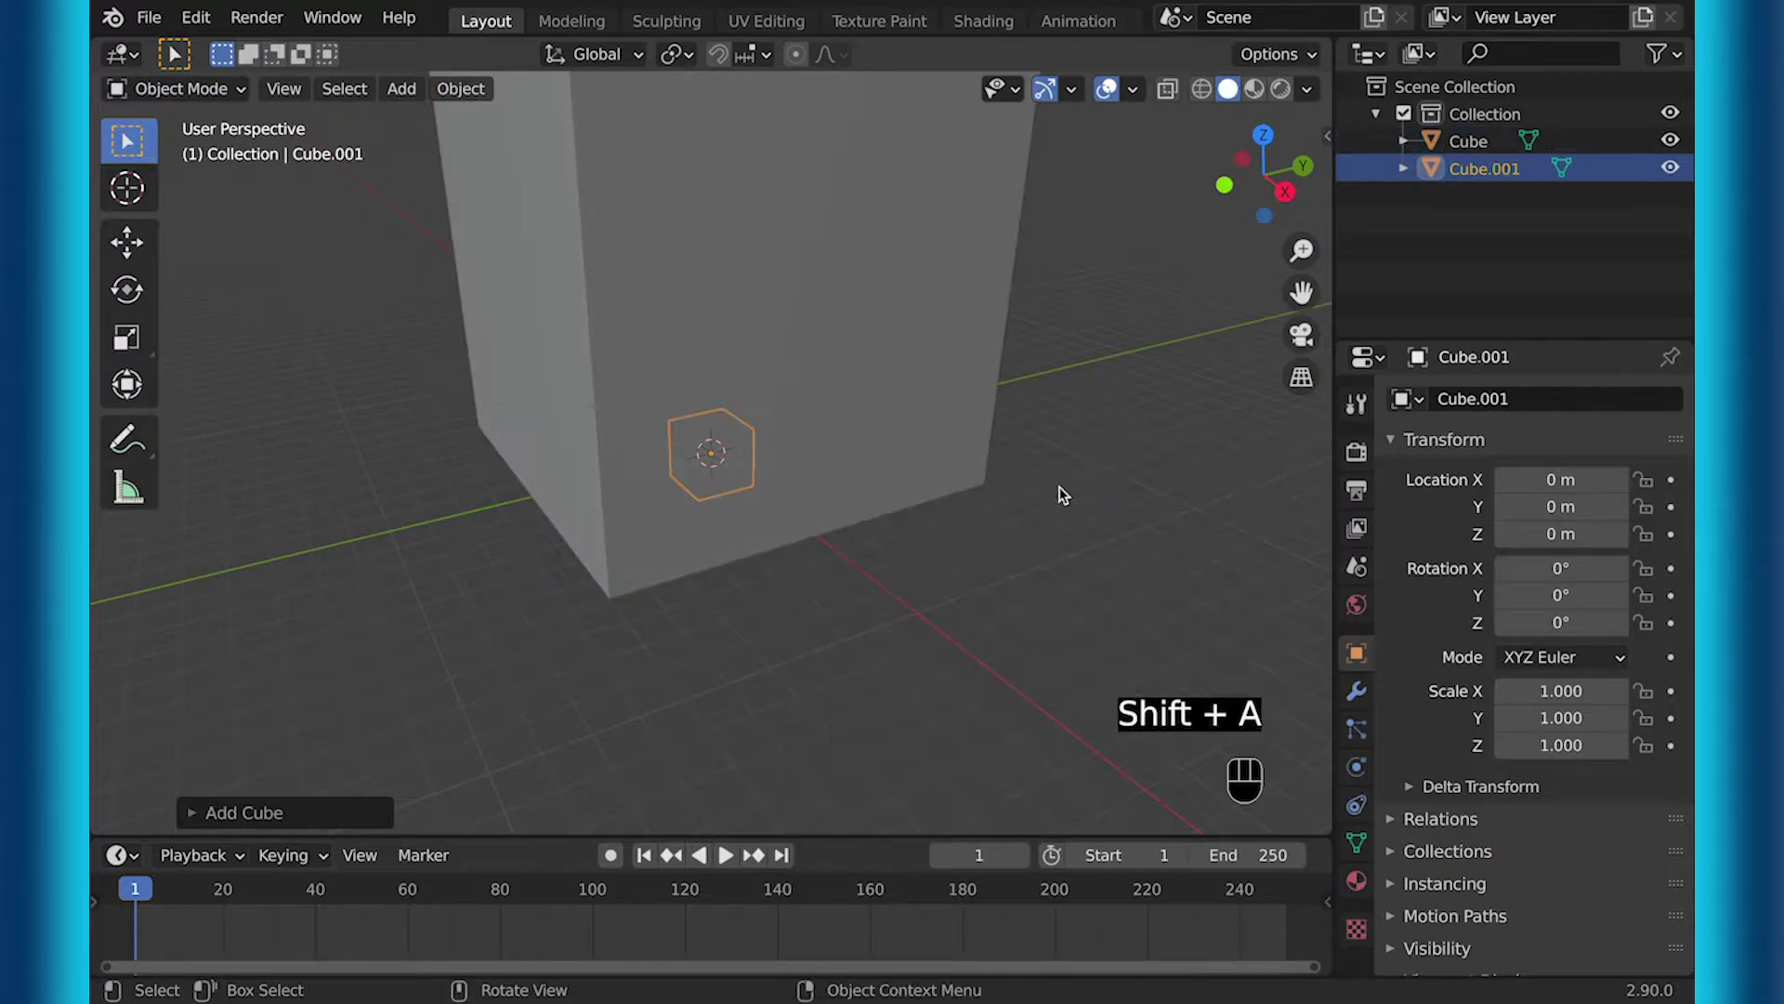
pyautogui.click(1164, 90)
# Lift the small cube along Z by 6 m, then 3 m more, to 9 m
pyautogui.press('g')
pyautogui.press('z')
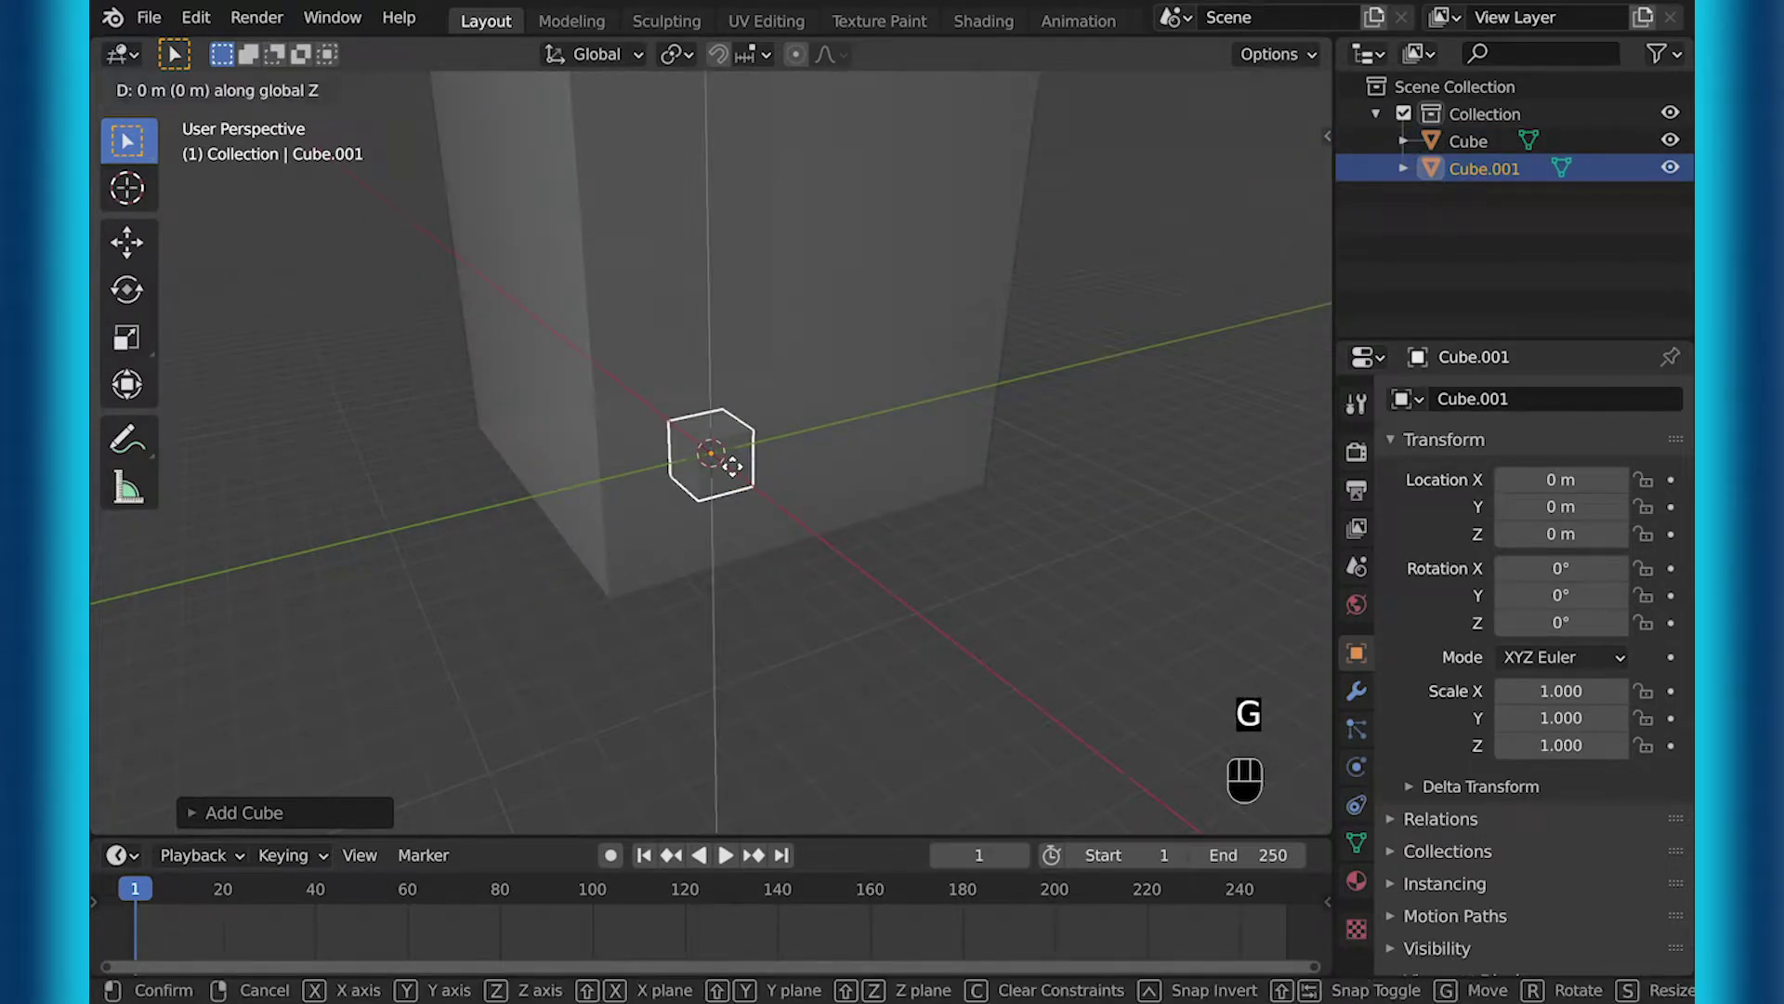
pyautogui.write('6')
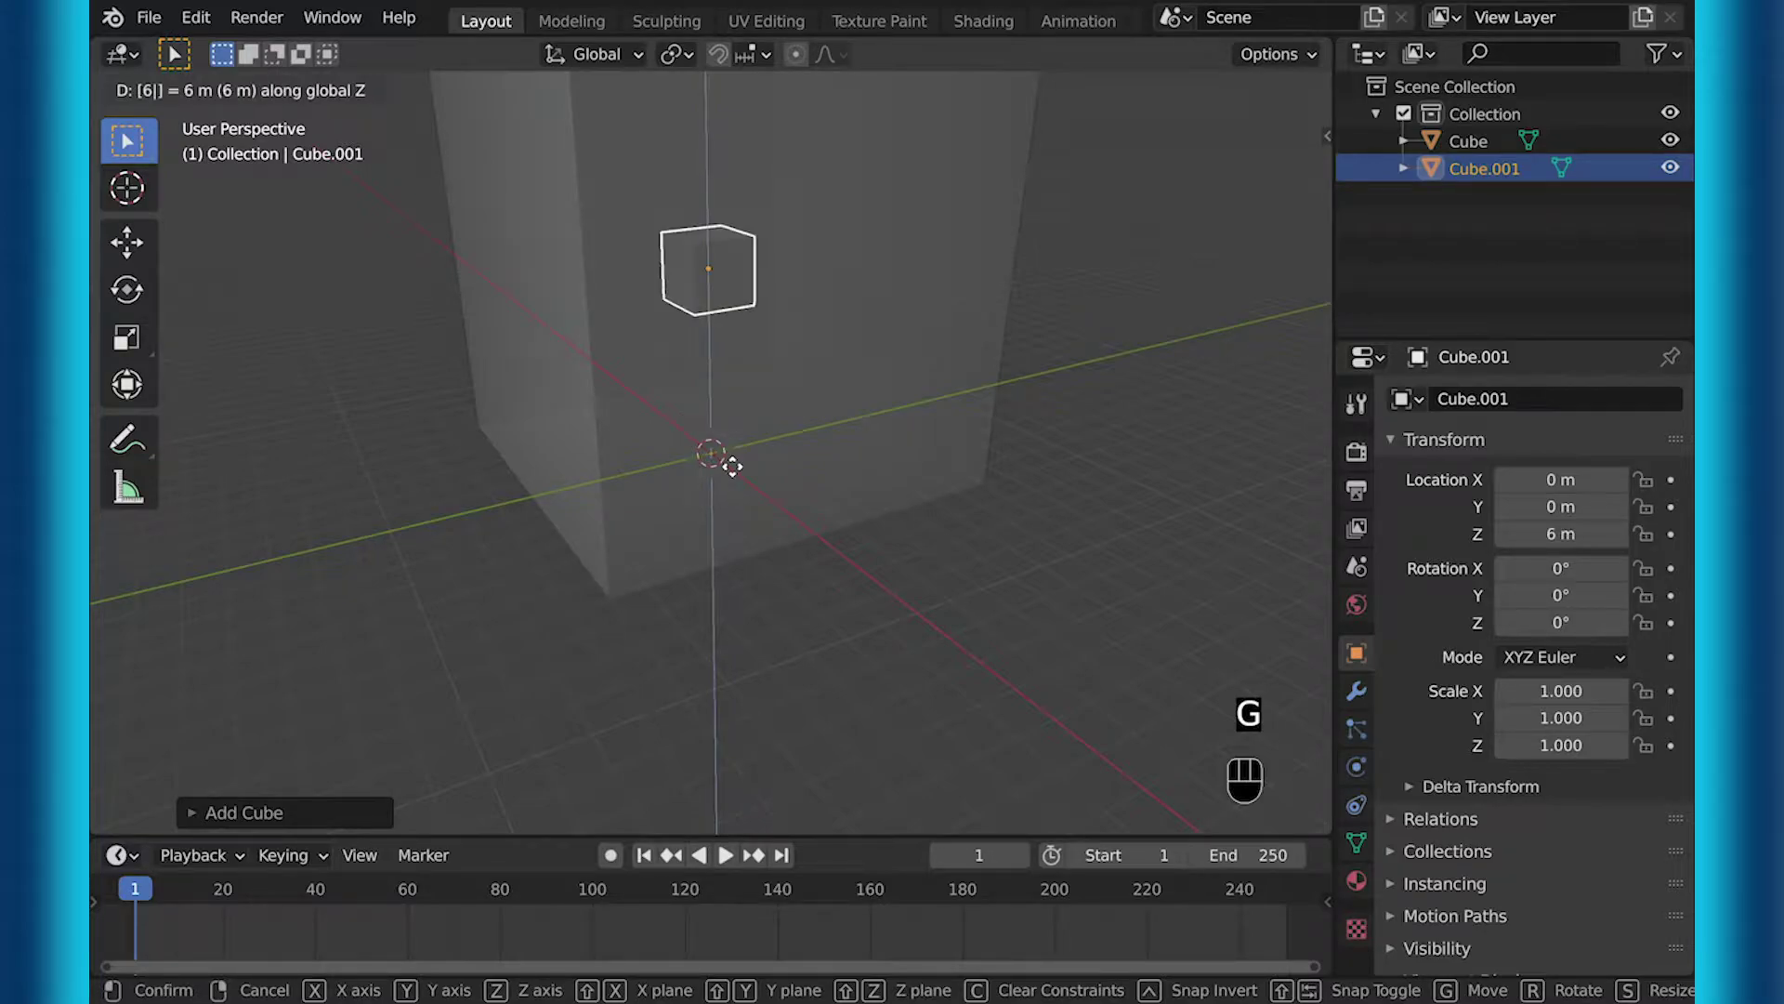
pyautogui.press('Return')
pyautogui.moveTo(734, 474); pyautogui.dragTo(734, 474, button='middle')
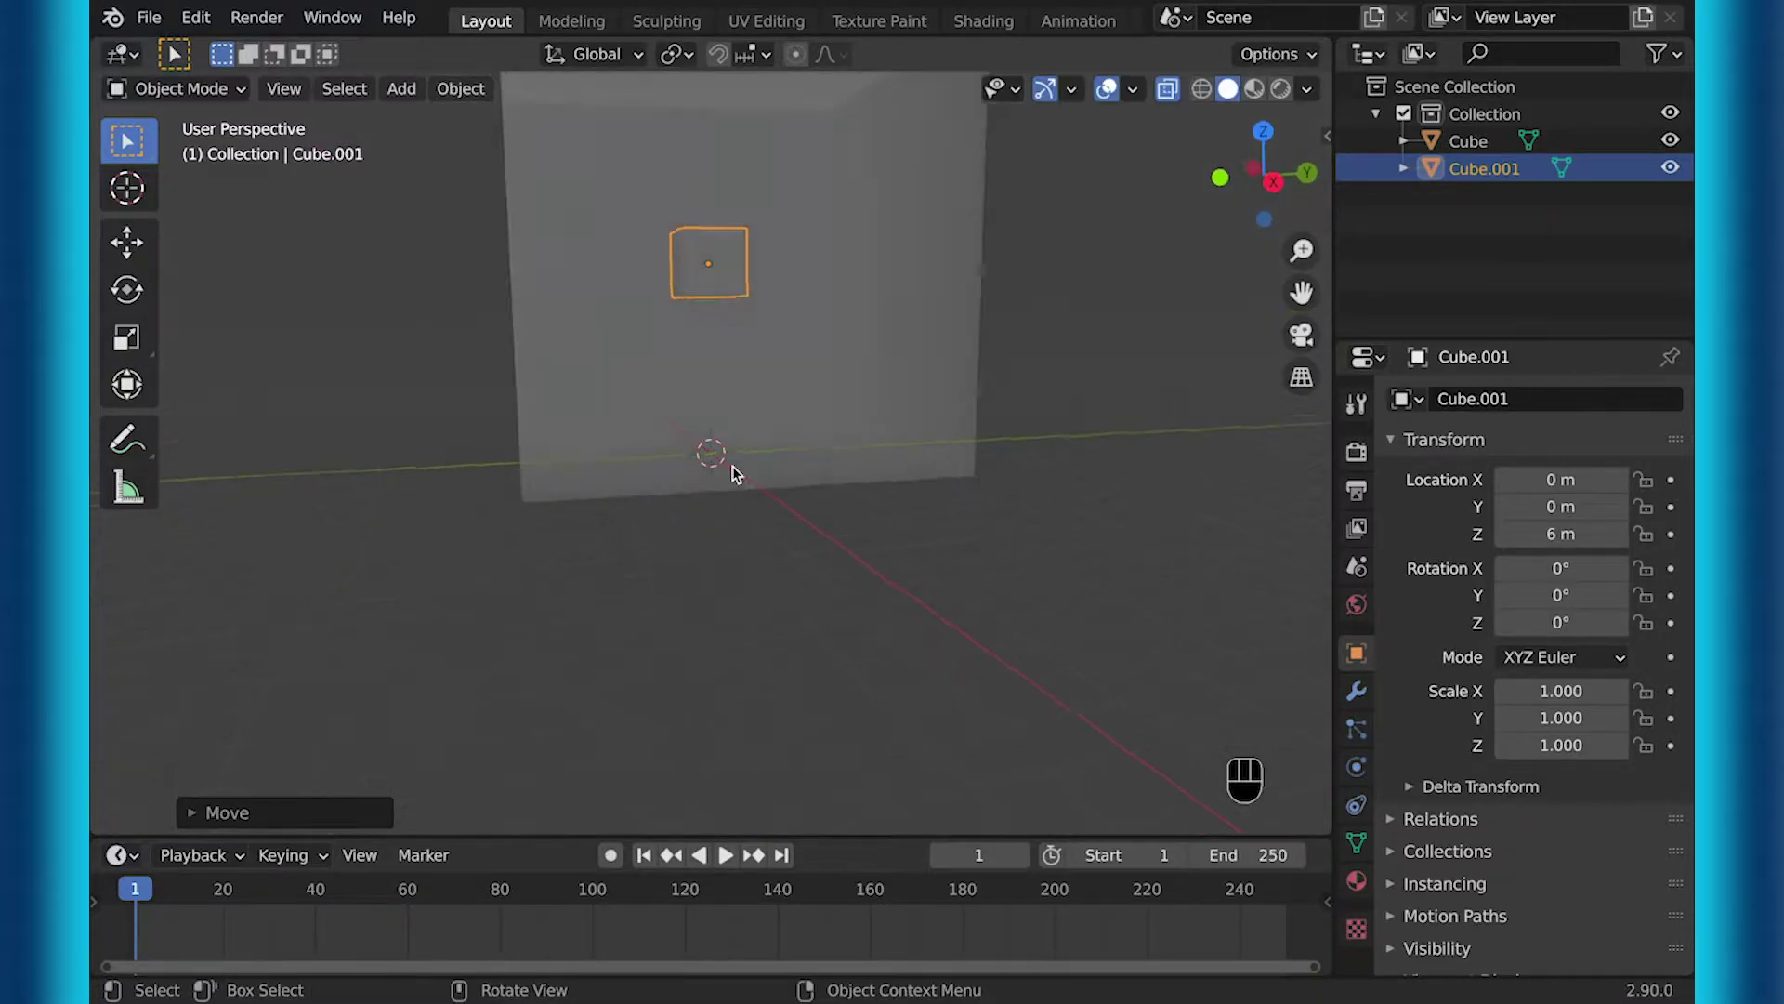
pyautogui.write('gz3')
pyautogui.press('Return')
# Rename the small cube 'Flow' and the large cube 'Domain'
pyautogui.click(1357, 768)
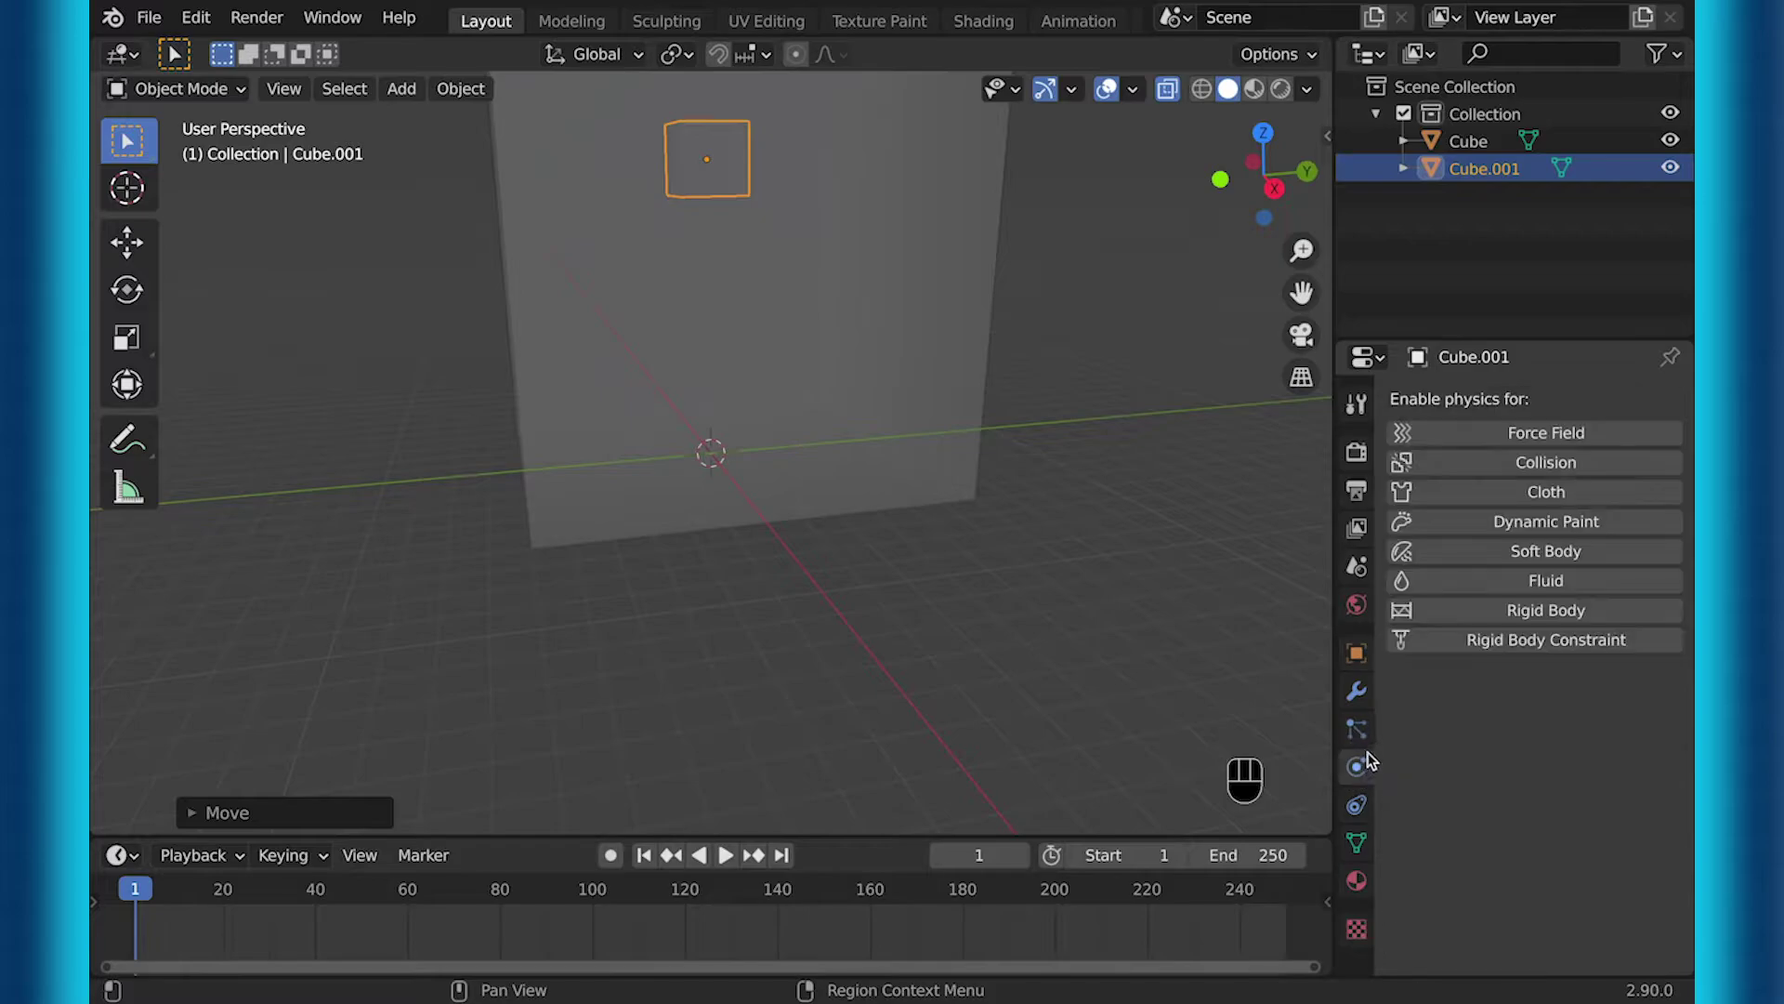
pyautogui.doubleClick(1480, 168)
pyautogui.write('Flo')
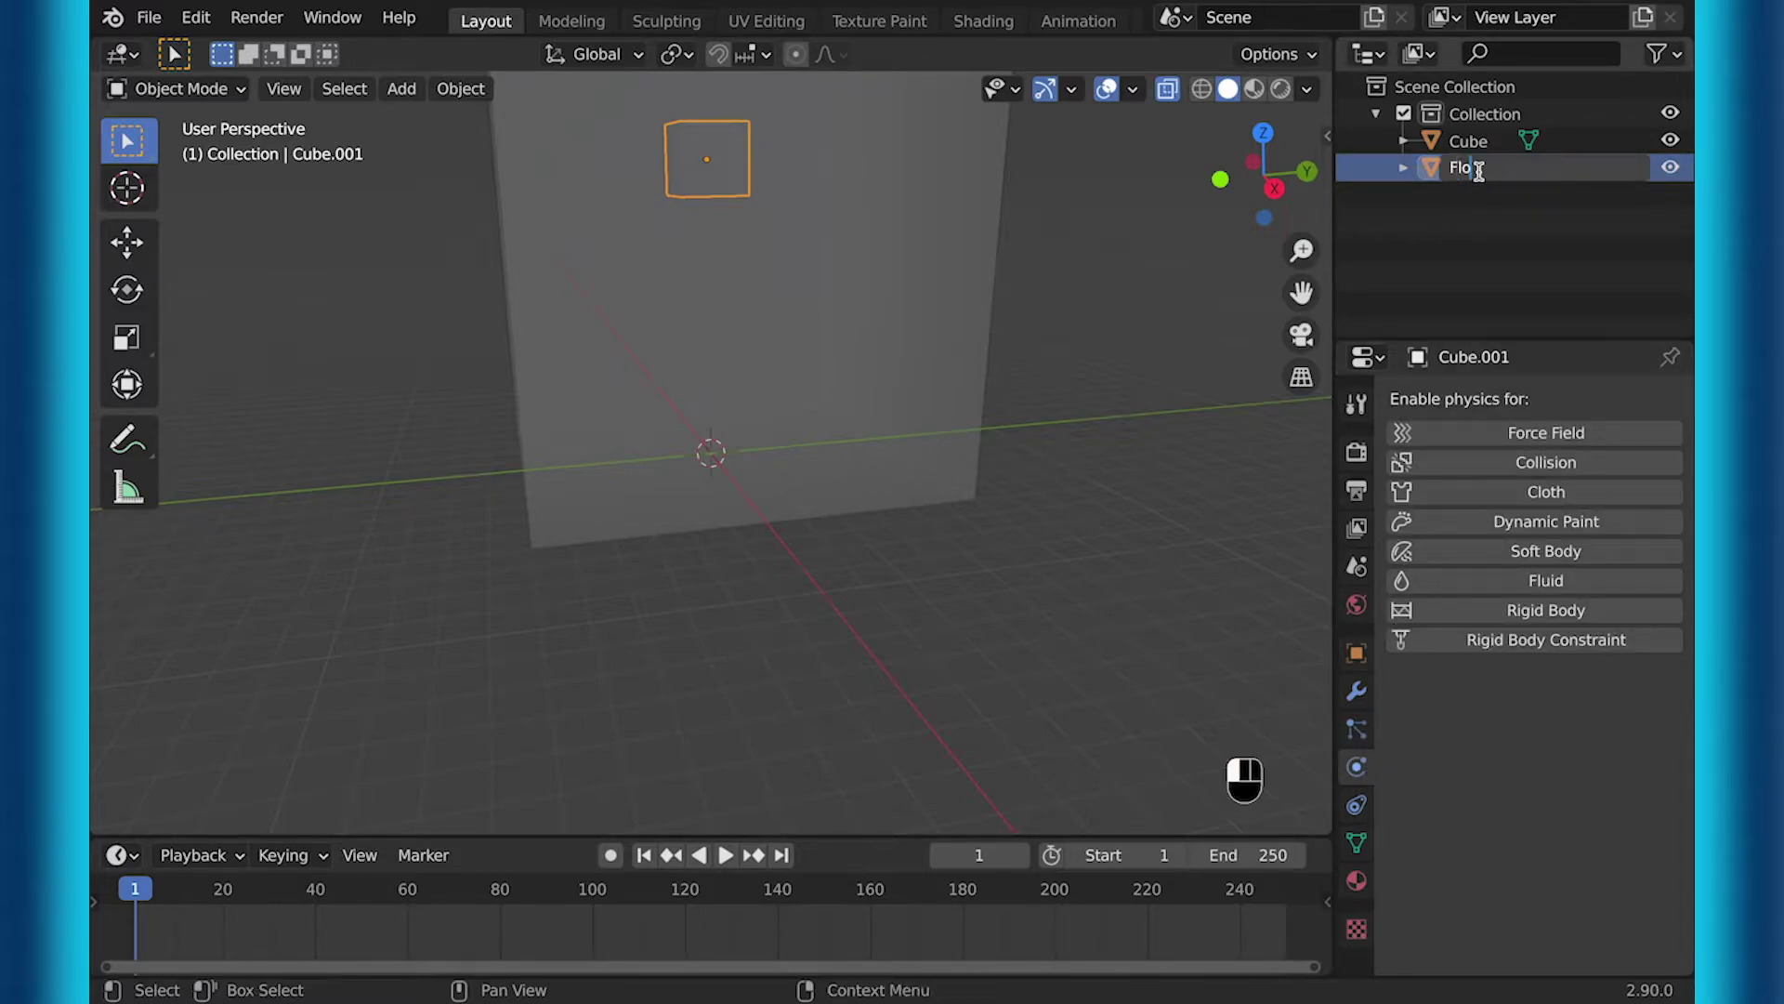
pyautogui.write('w')
pyautogui.press('Return')
pyautogui.doubleClick(1467, 141)
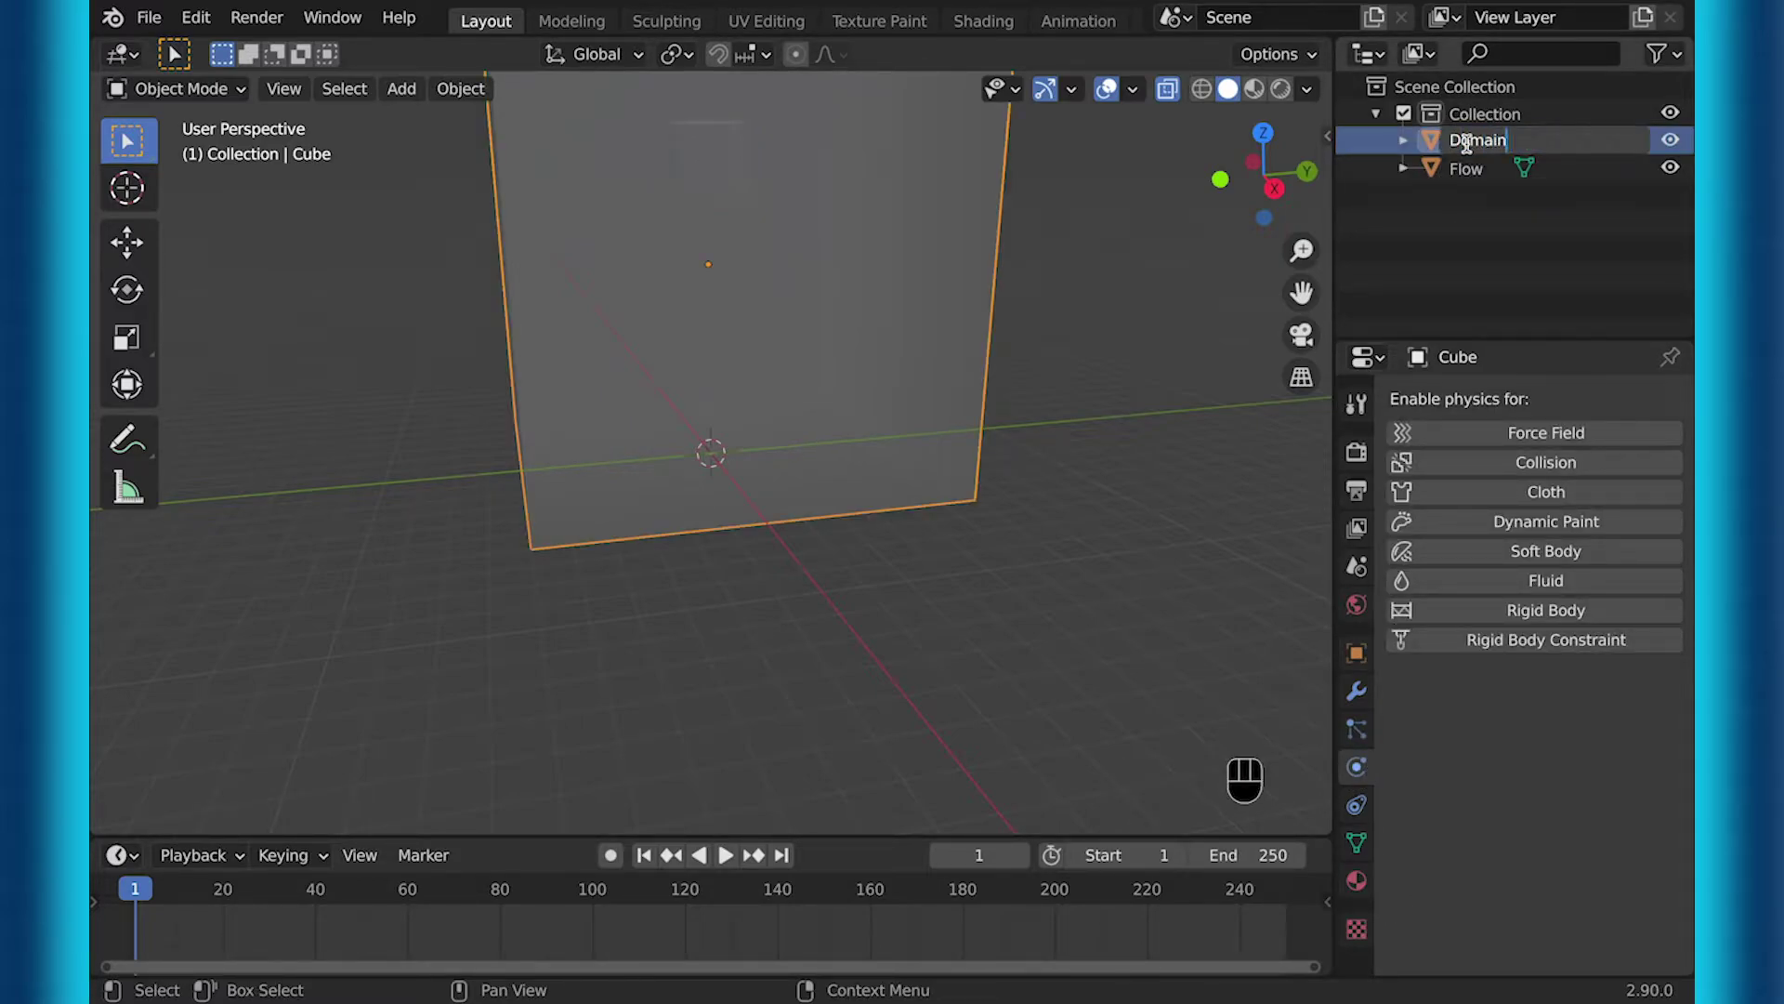
pyautogui.press('Return')
# Add Fluid physics to the Flow object and make it a Flow source
pyautogui.click(1470, 168)
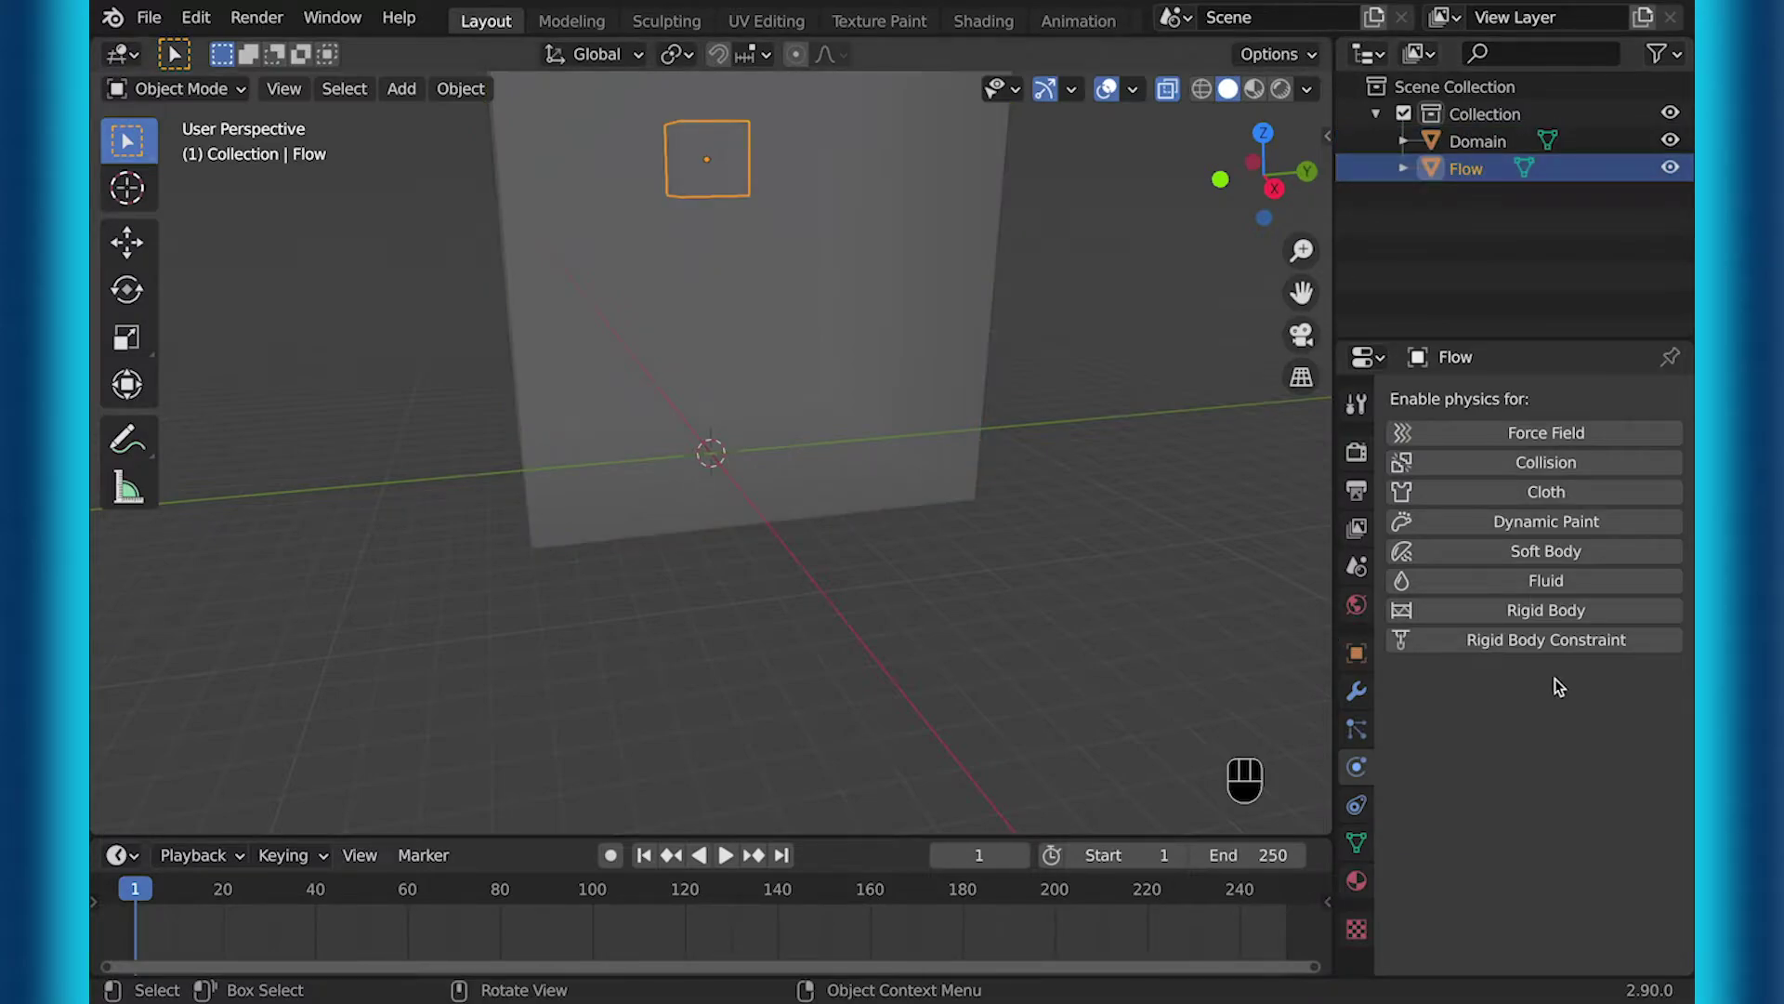
pyautogui.click(1519, 580)
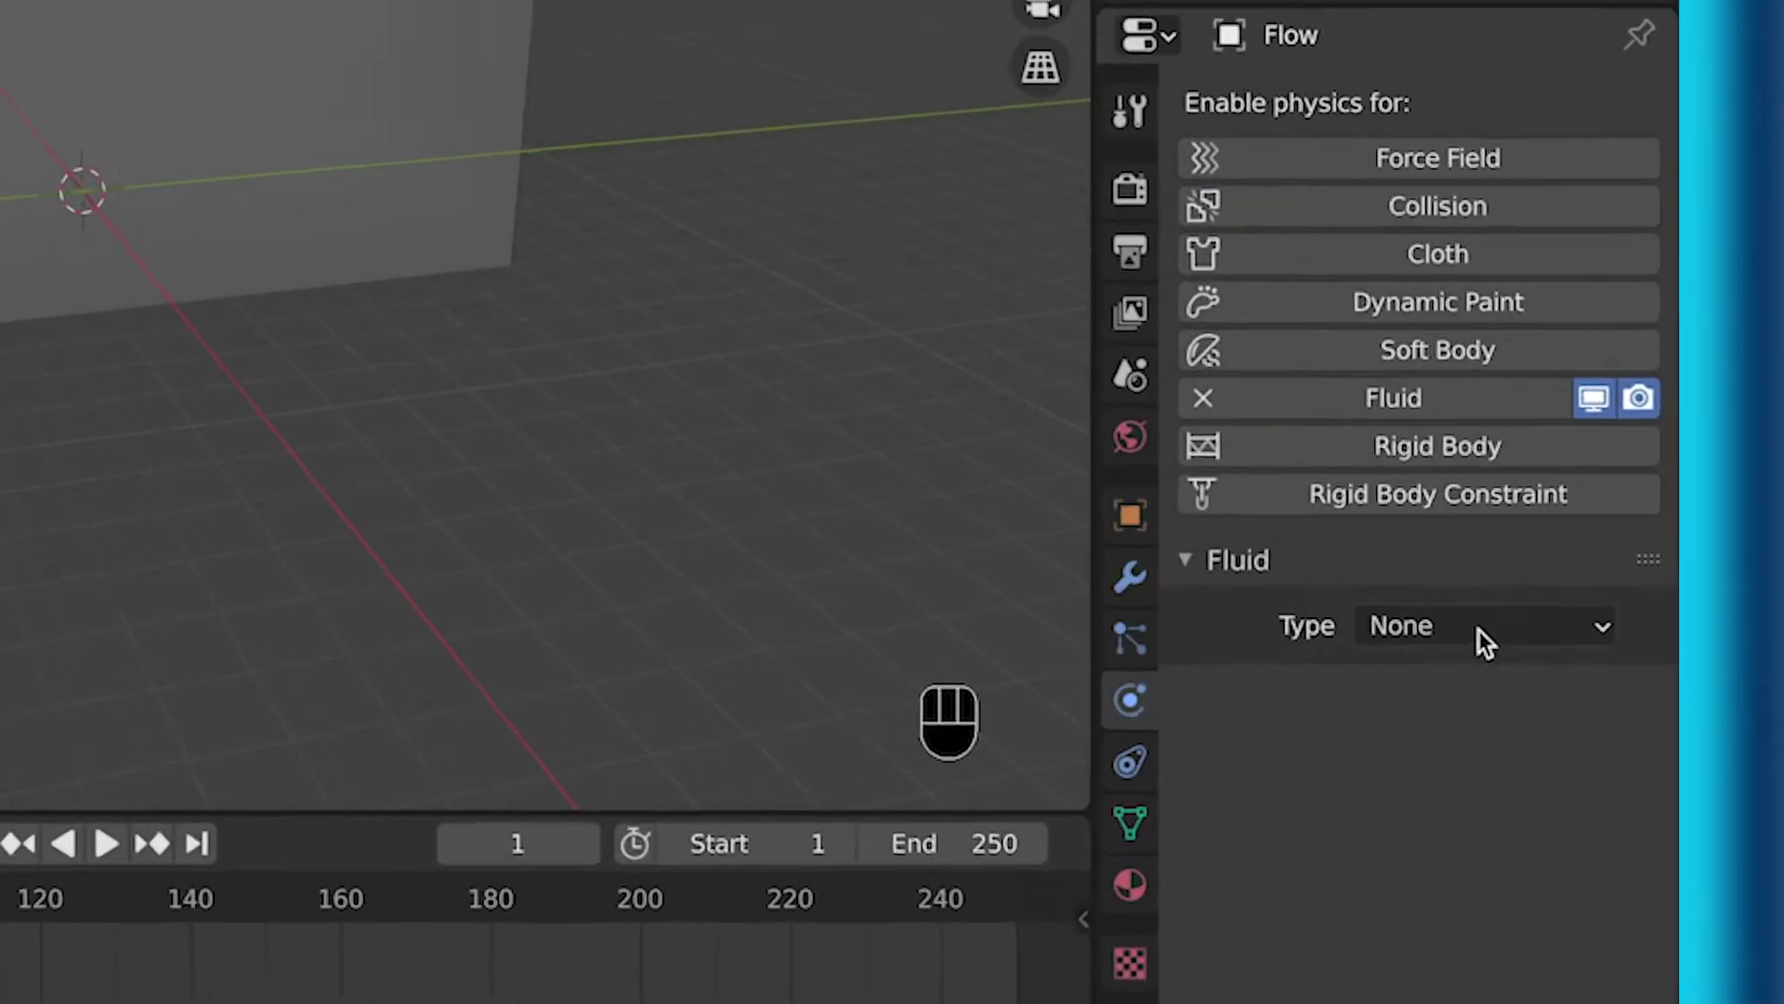
pyautogui.click(1572, 722)
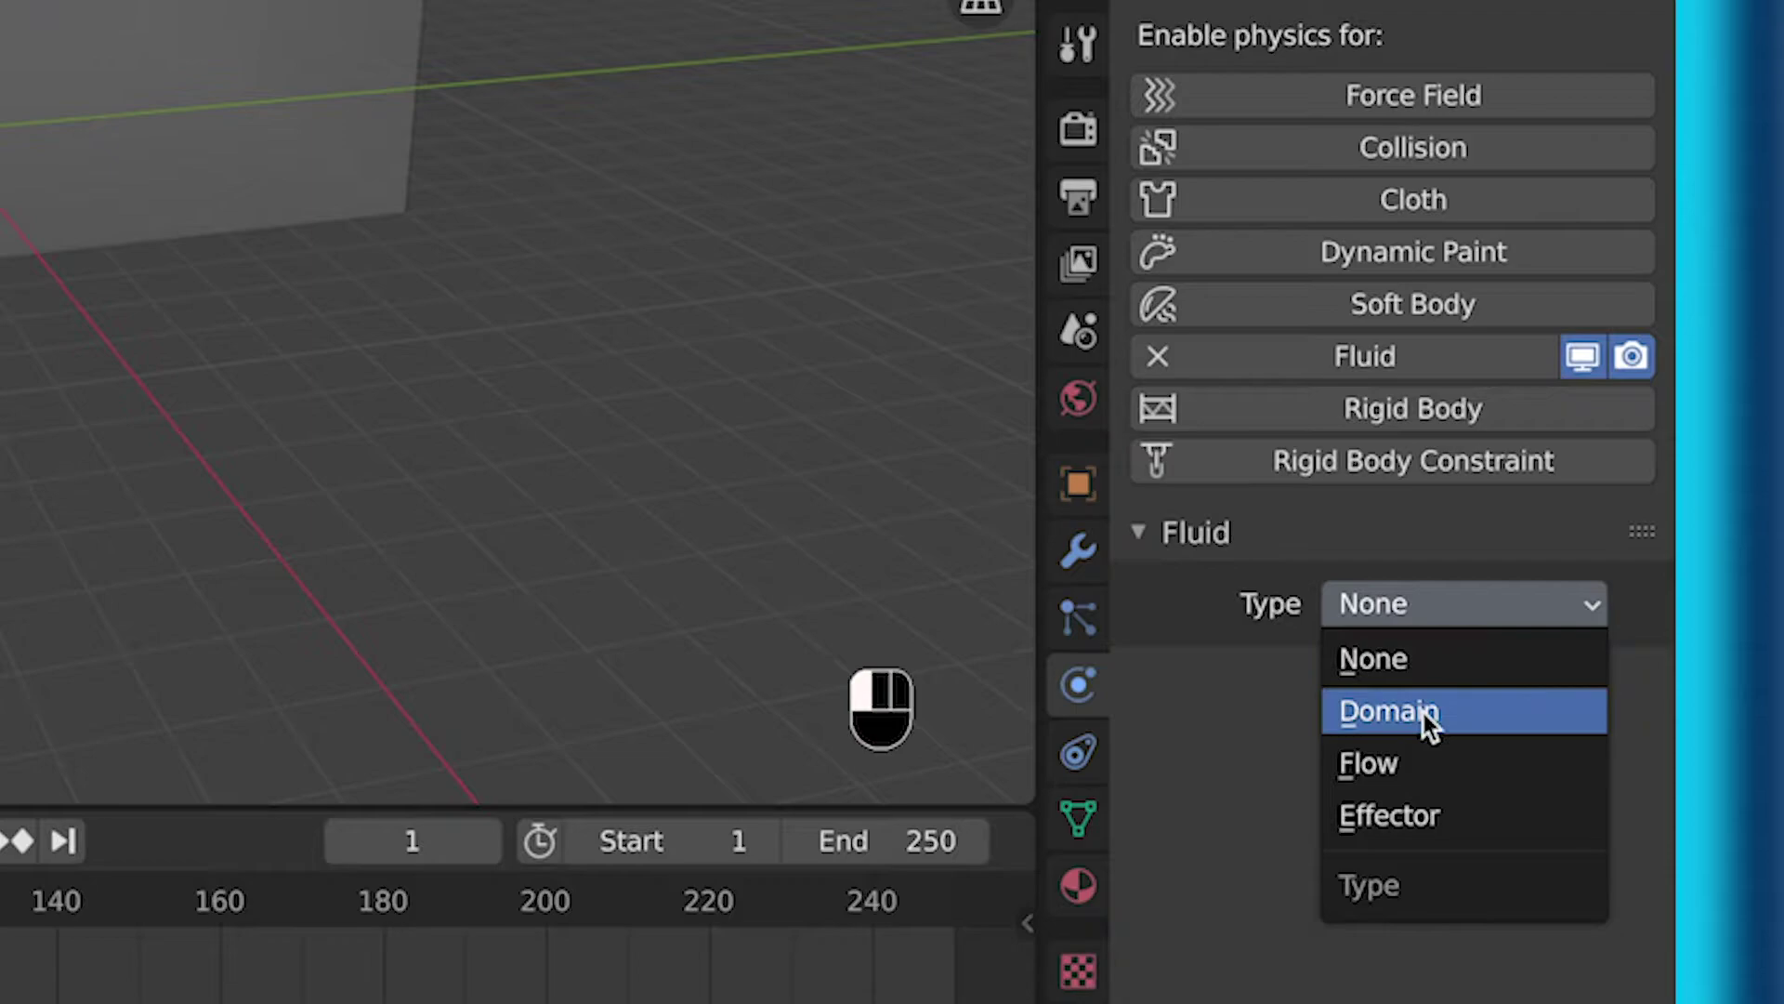
pyautogui.click(1409, 764)
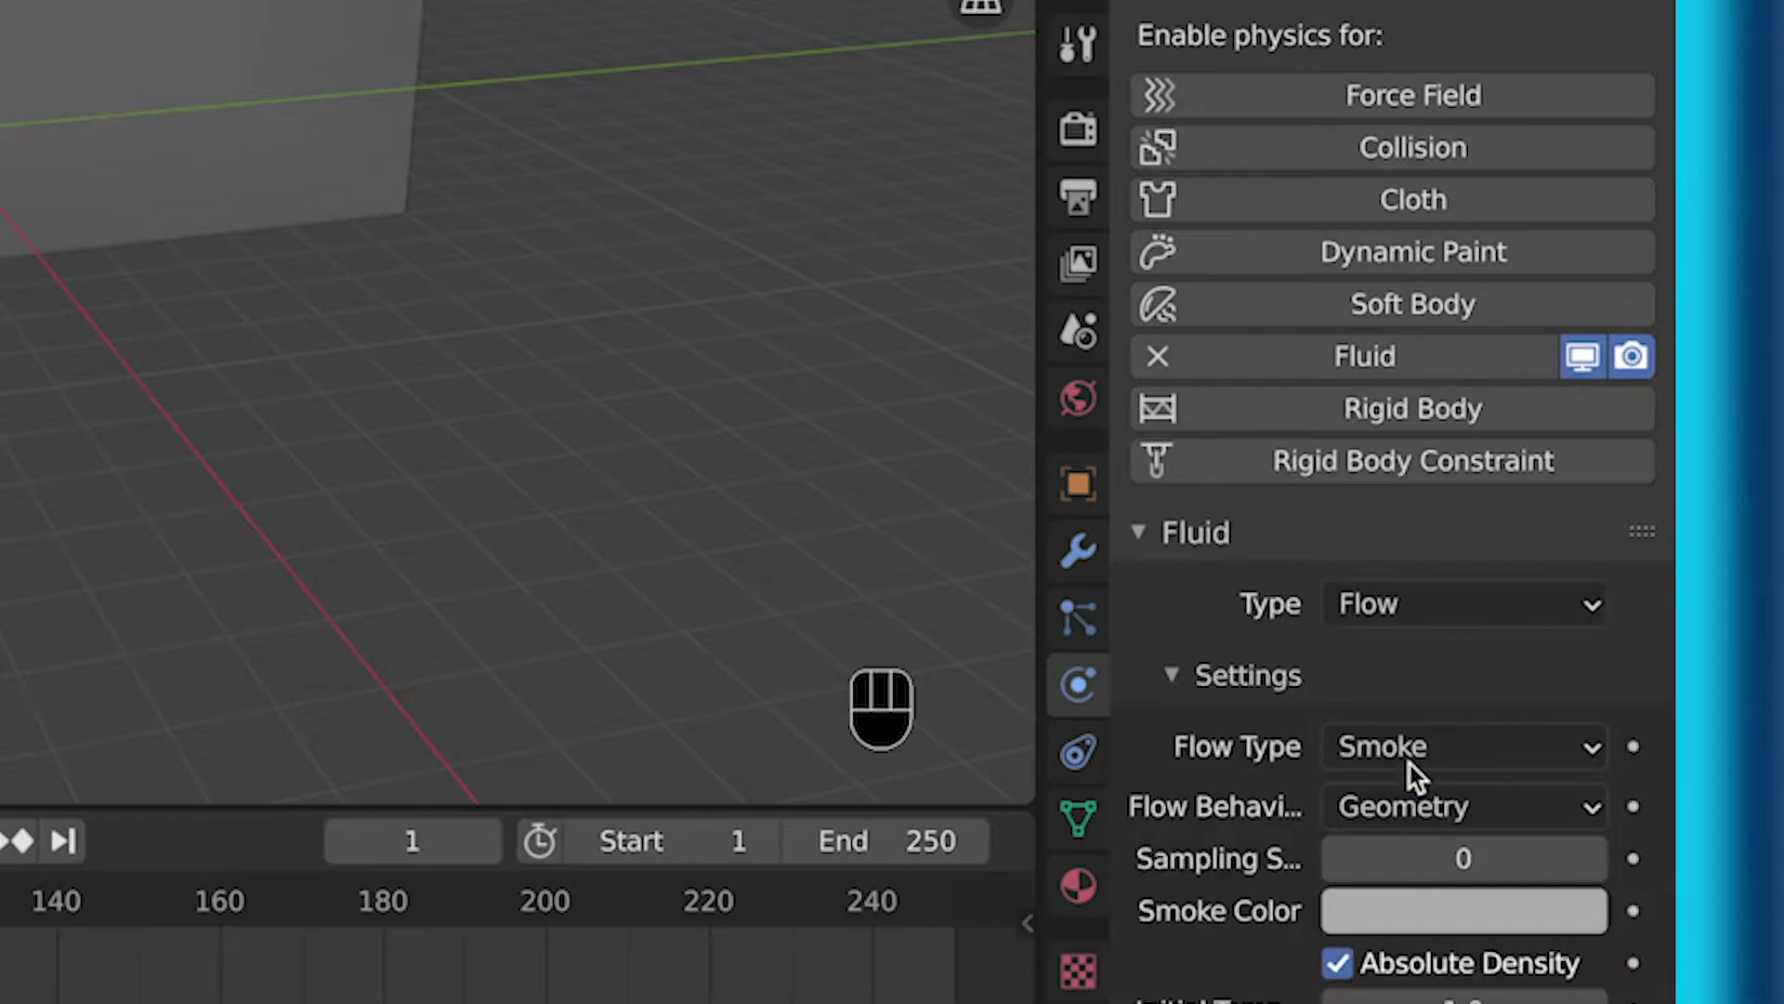
pyautogui.click(1391, 611)
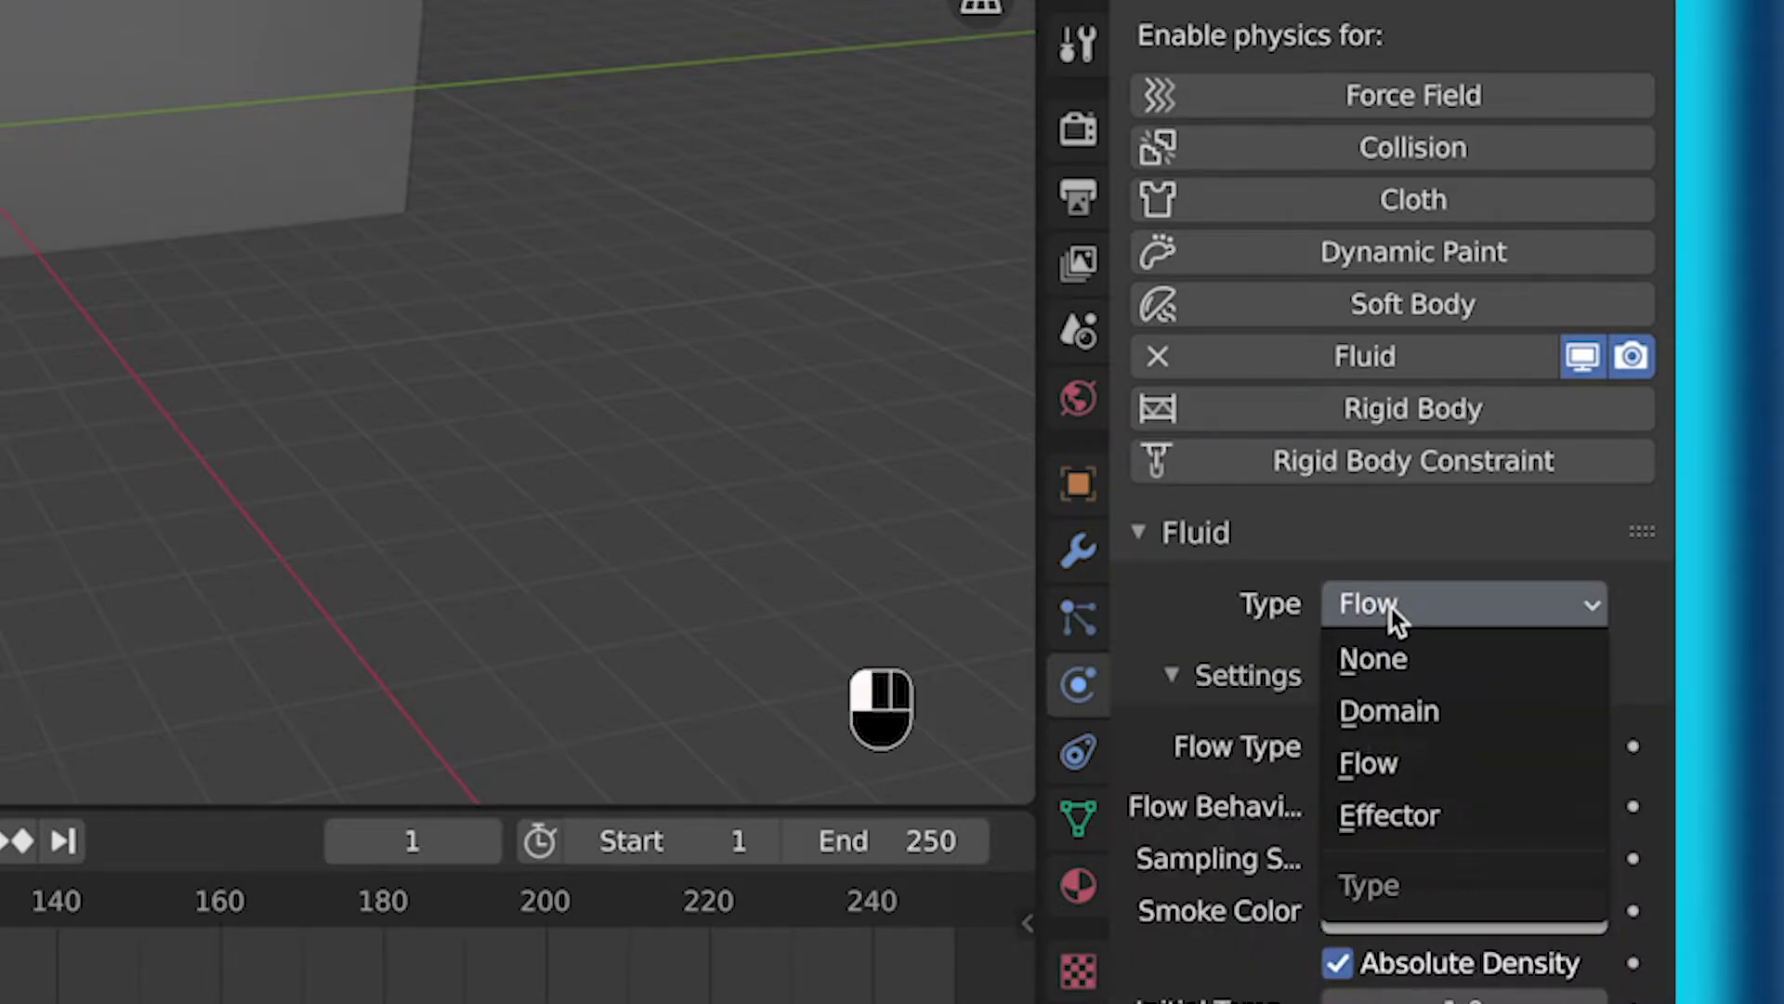
pyautogui.click(1391, 608)
# Set the Flow object's flow type to Liquid with Inflow behavior
pyautogui.click(1402, 756)
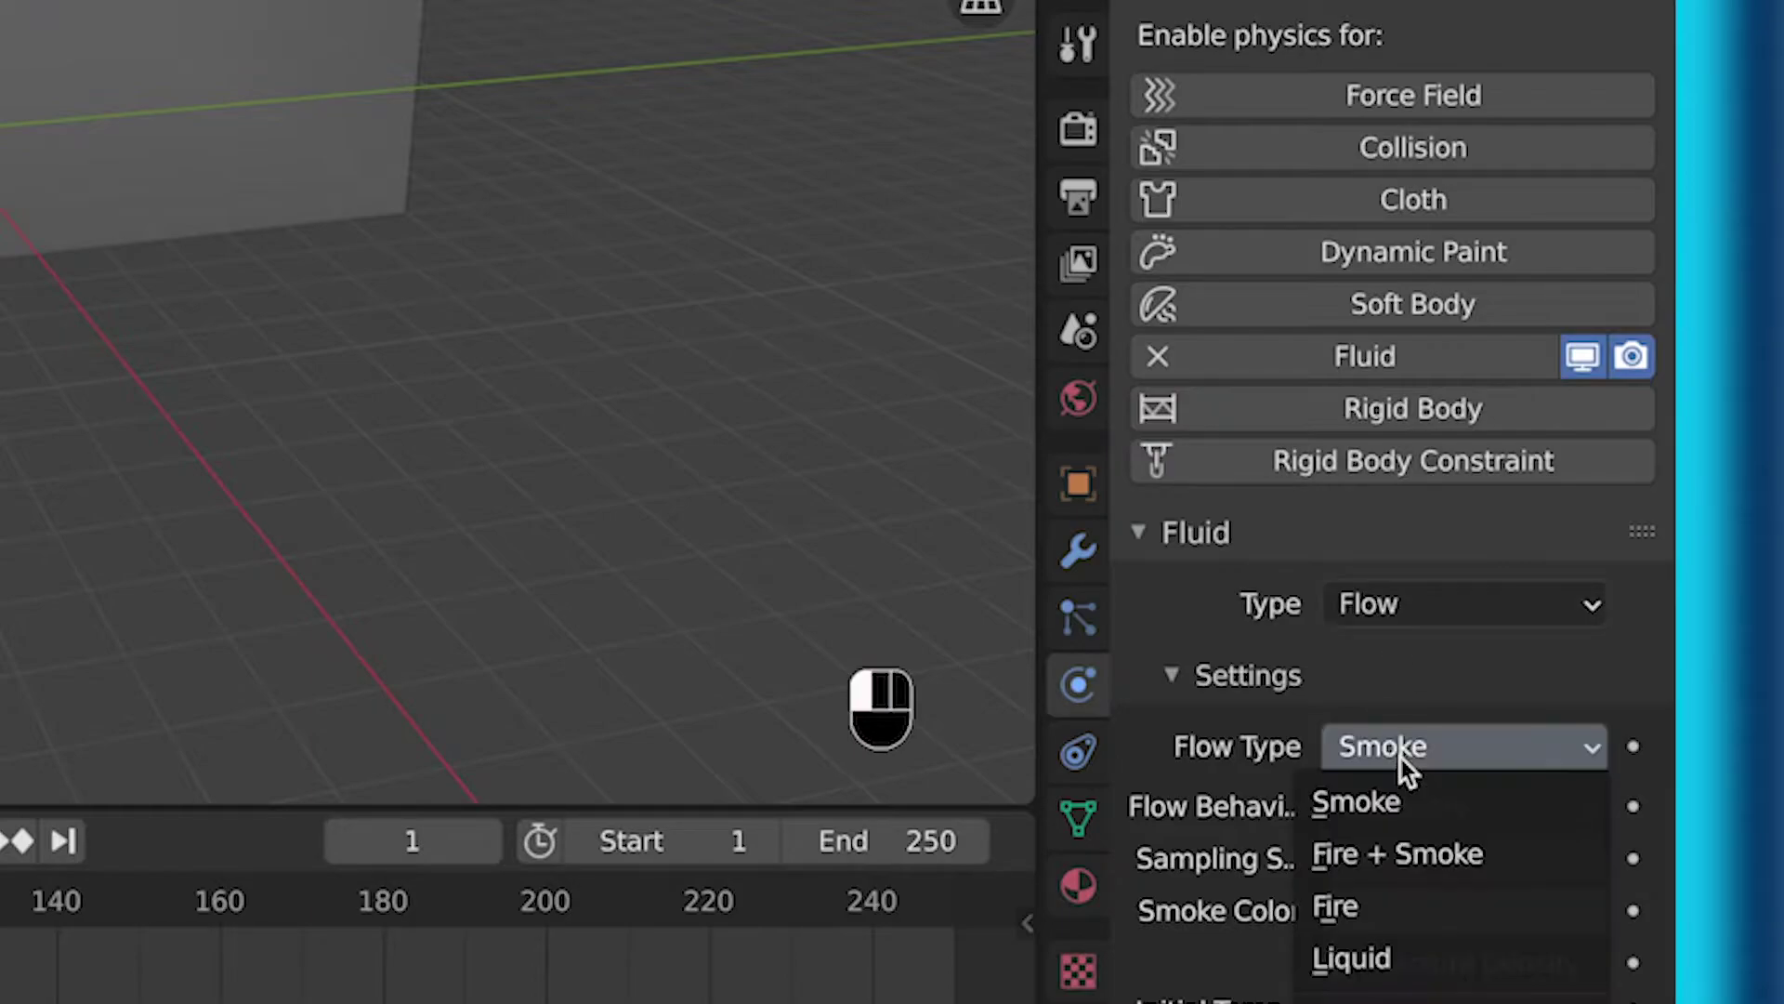
pyautogui.click(1382, 965)
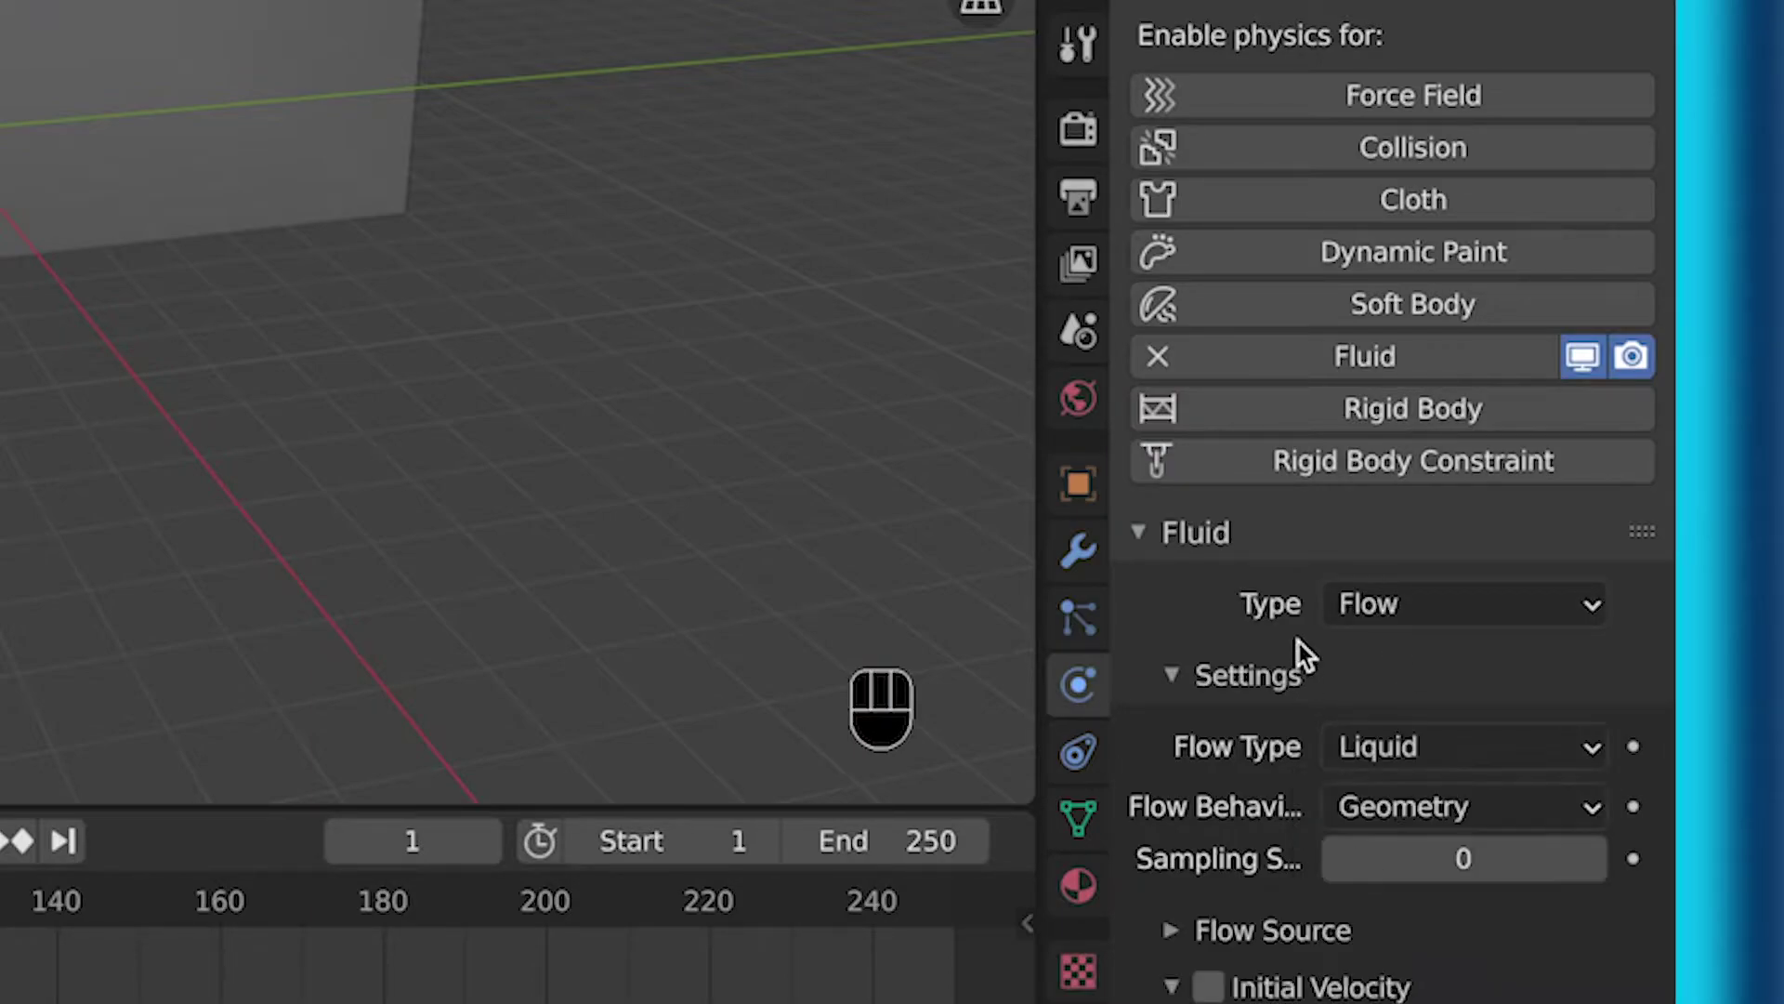
pyautogui.scroll(-5, 1297, 643)
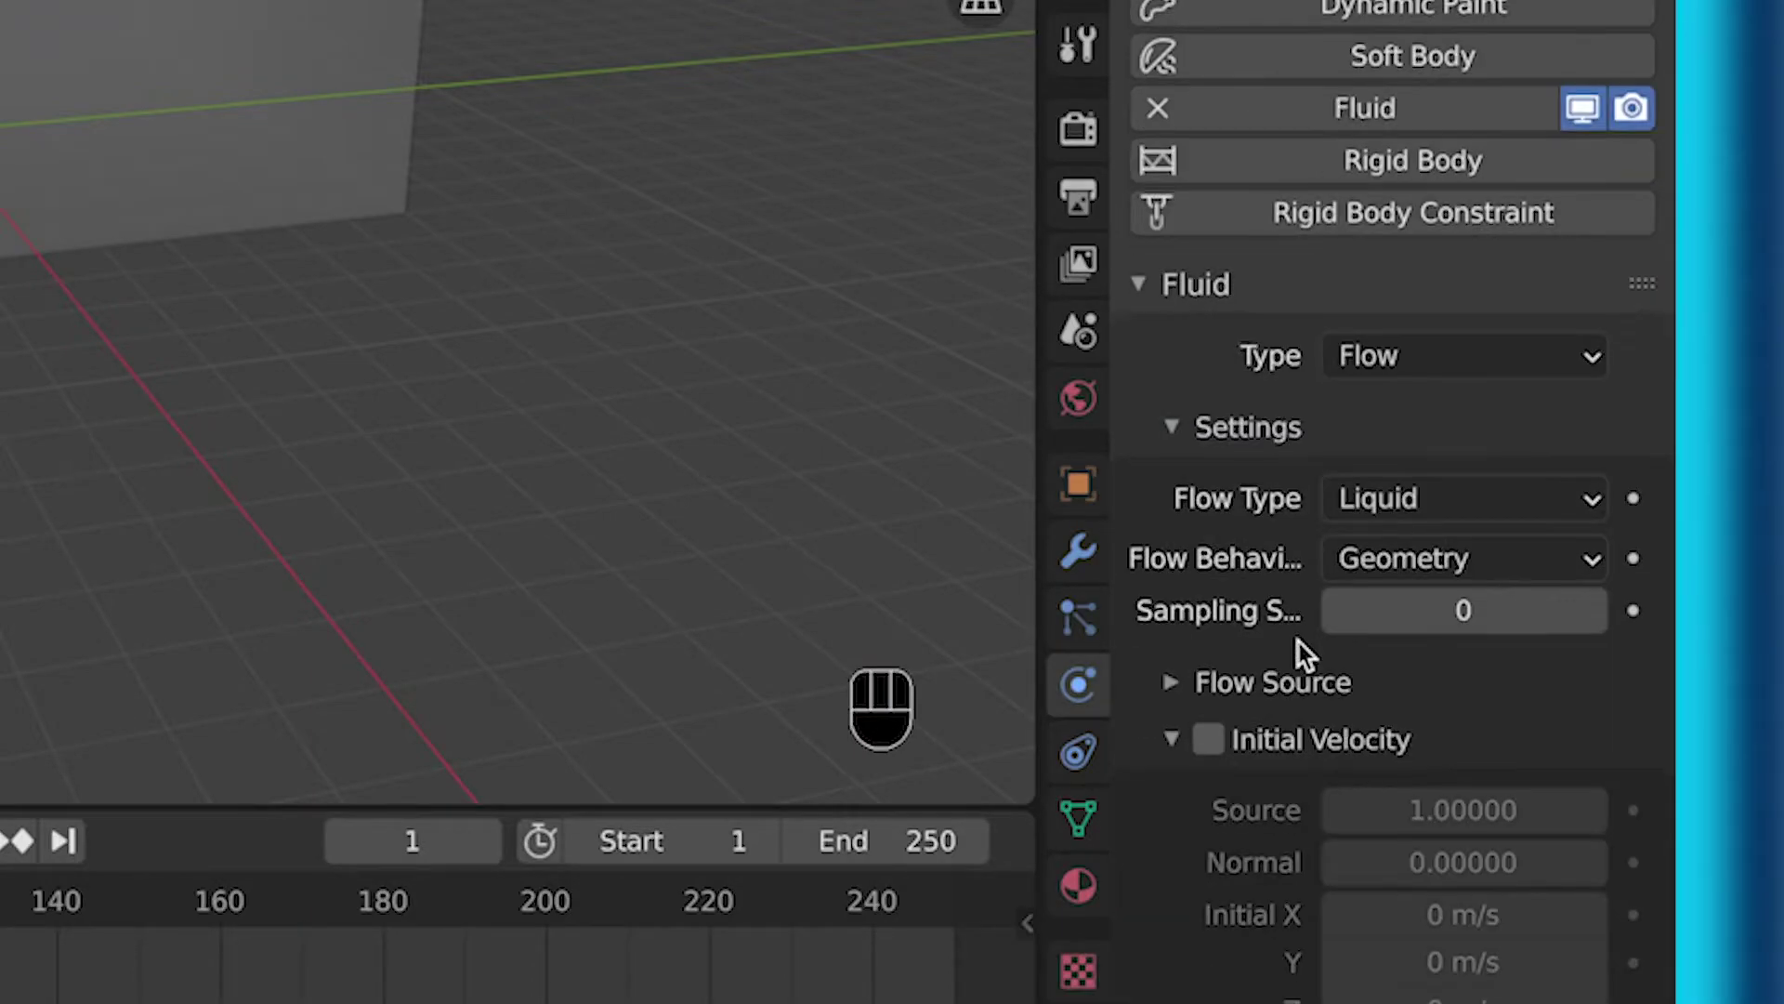
pyautogui.click(1390, 573)
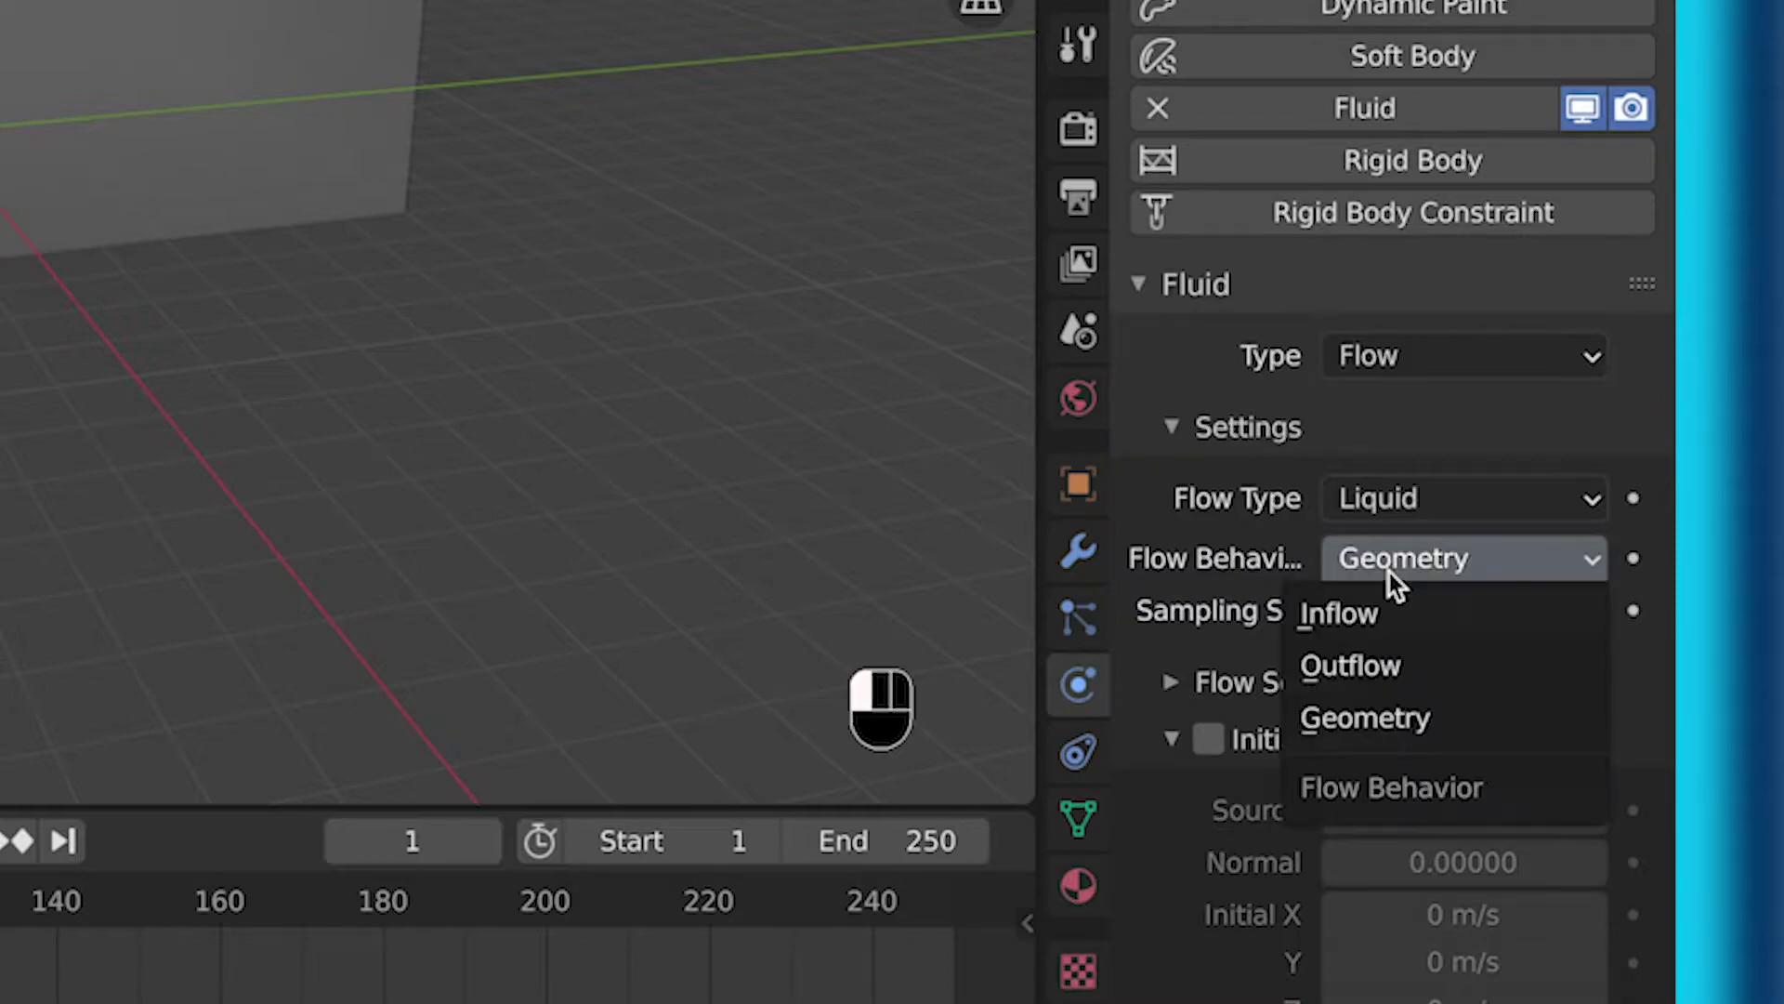
pyautogui.click(1376, 621)
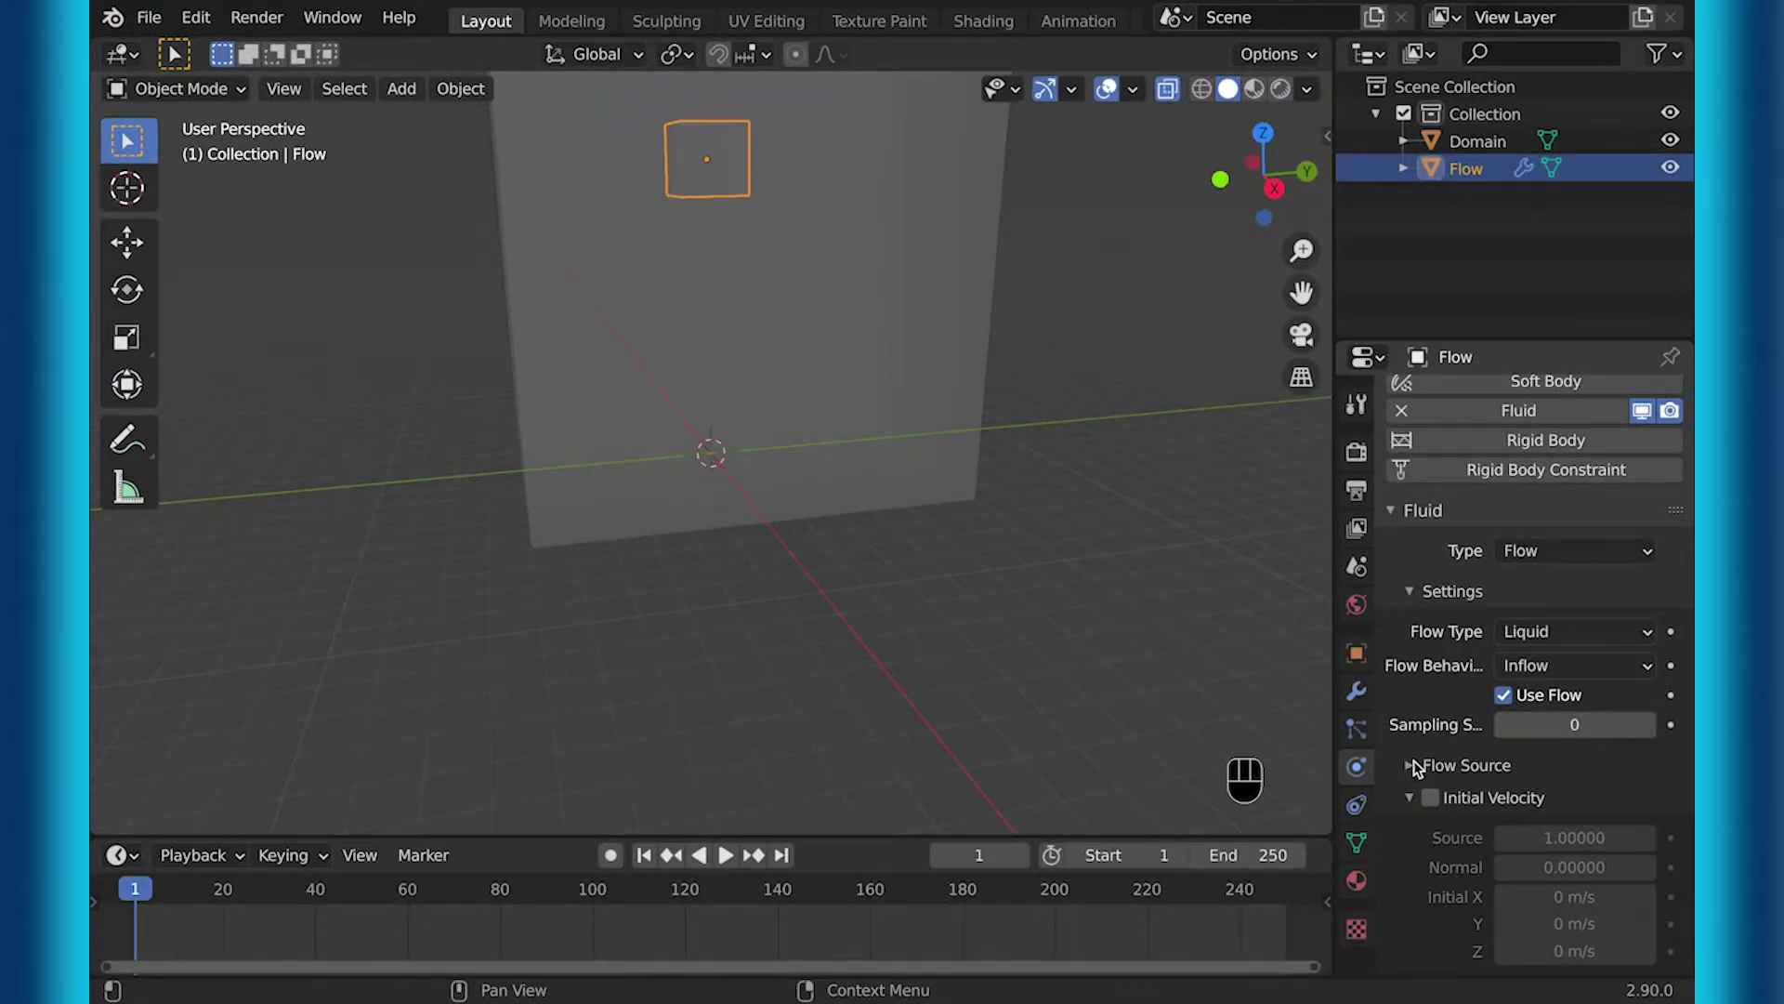
pyautogui.click(925, 300)
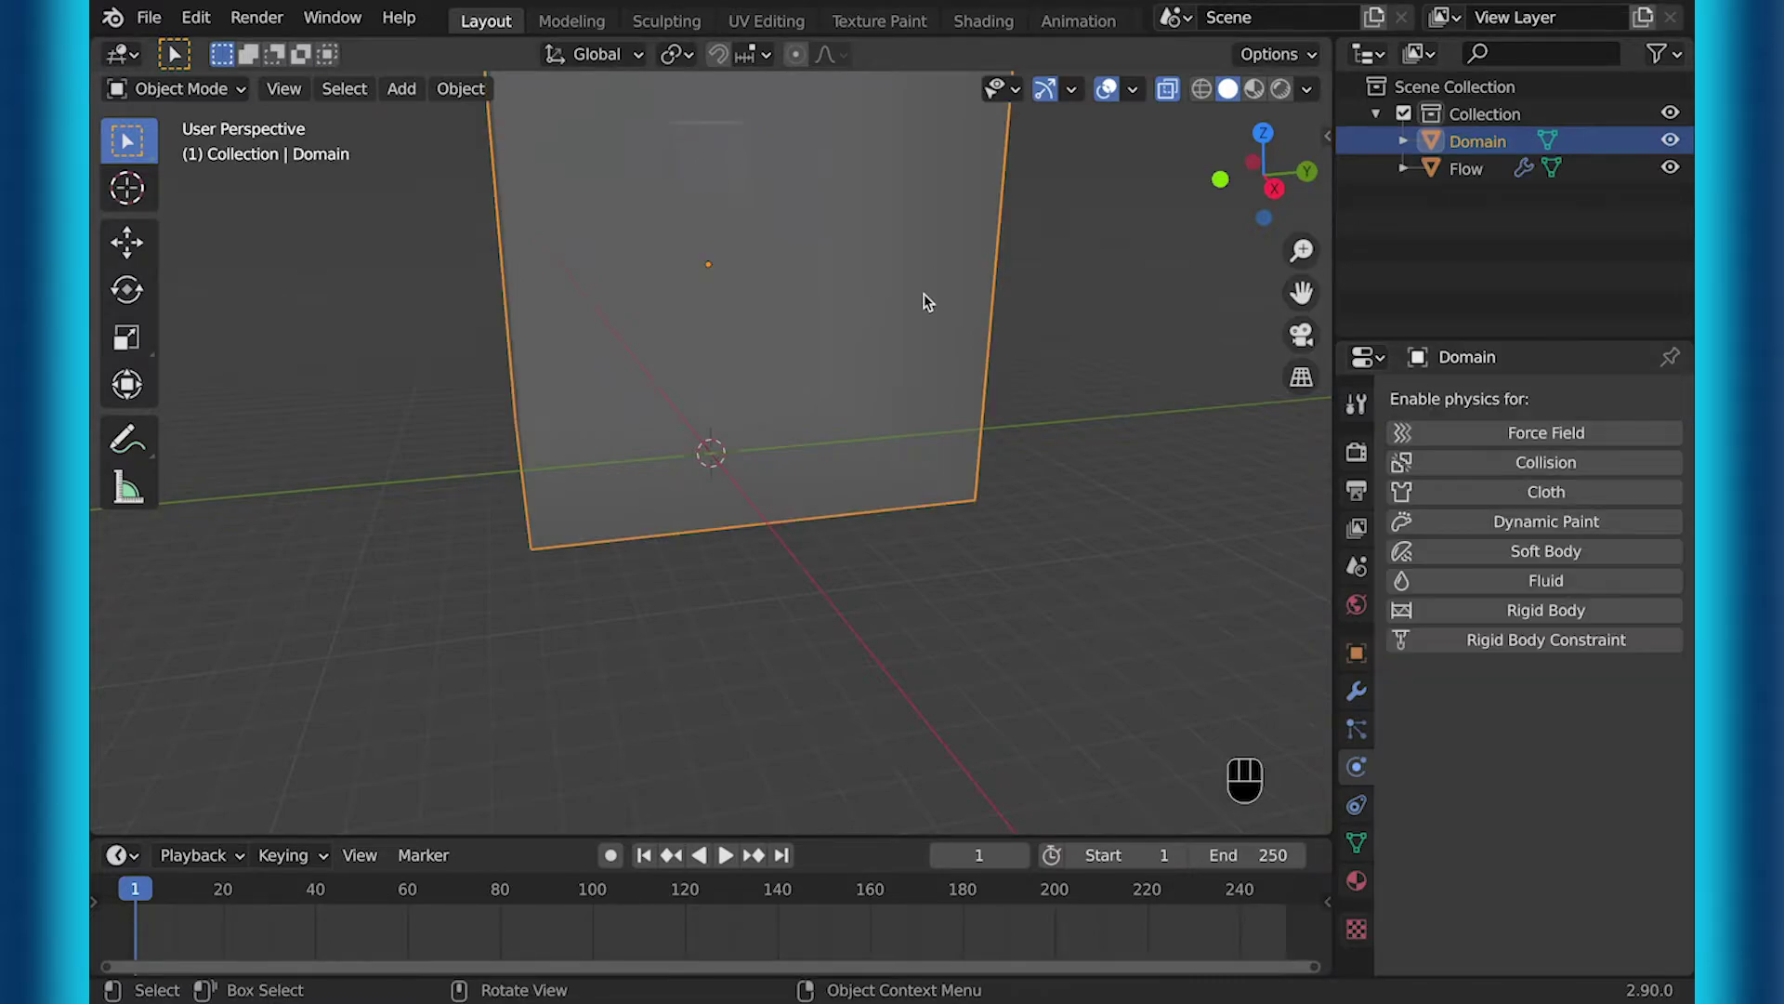
# Add Fluid physics to the large cube and set its type to Domain
pyautogui.click(1503, 578)
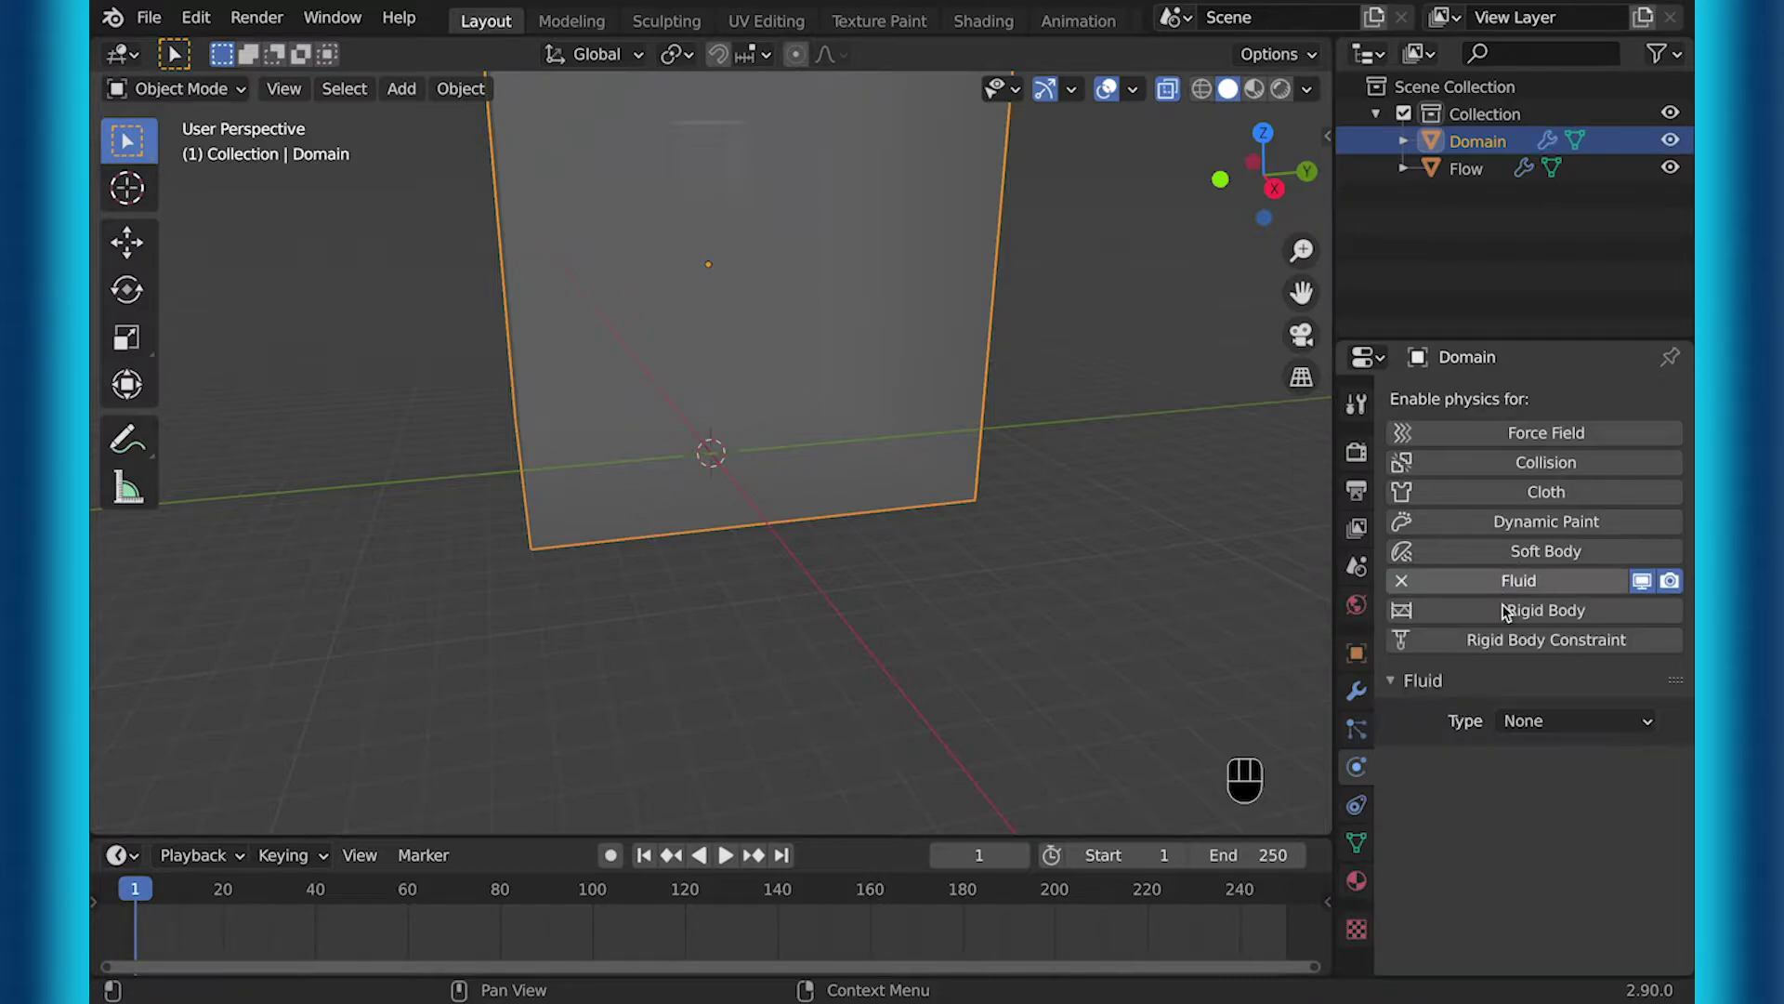
pyautogui.click(1534, 728)
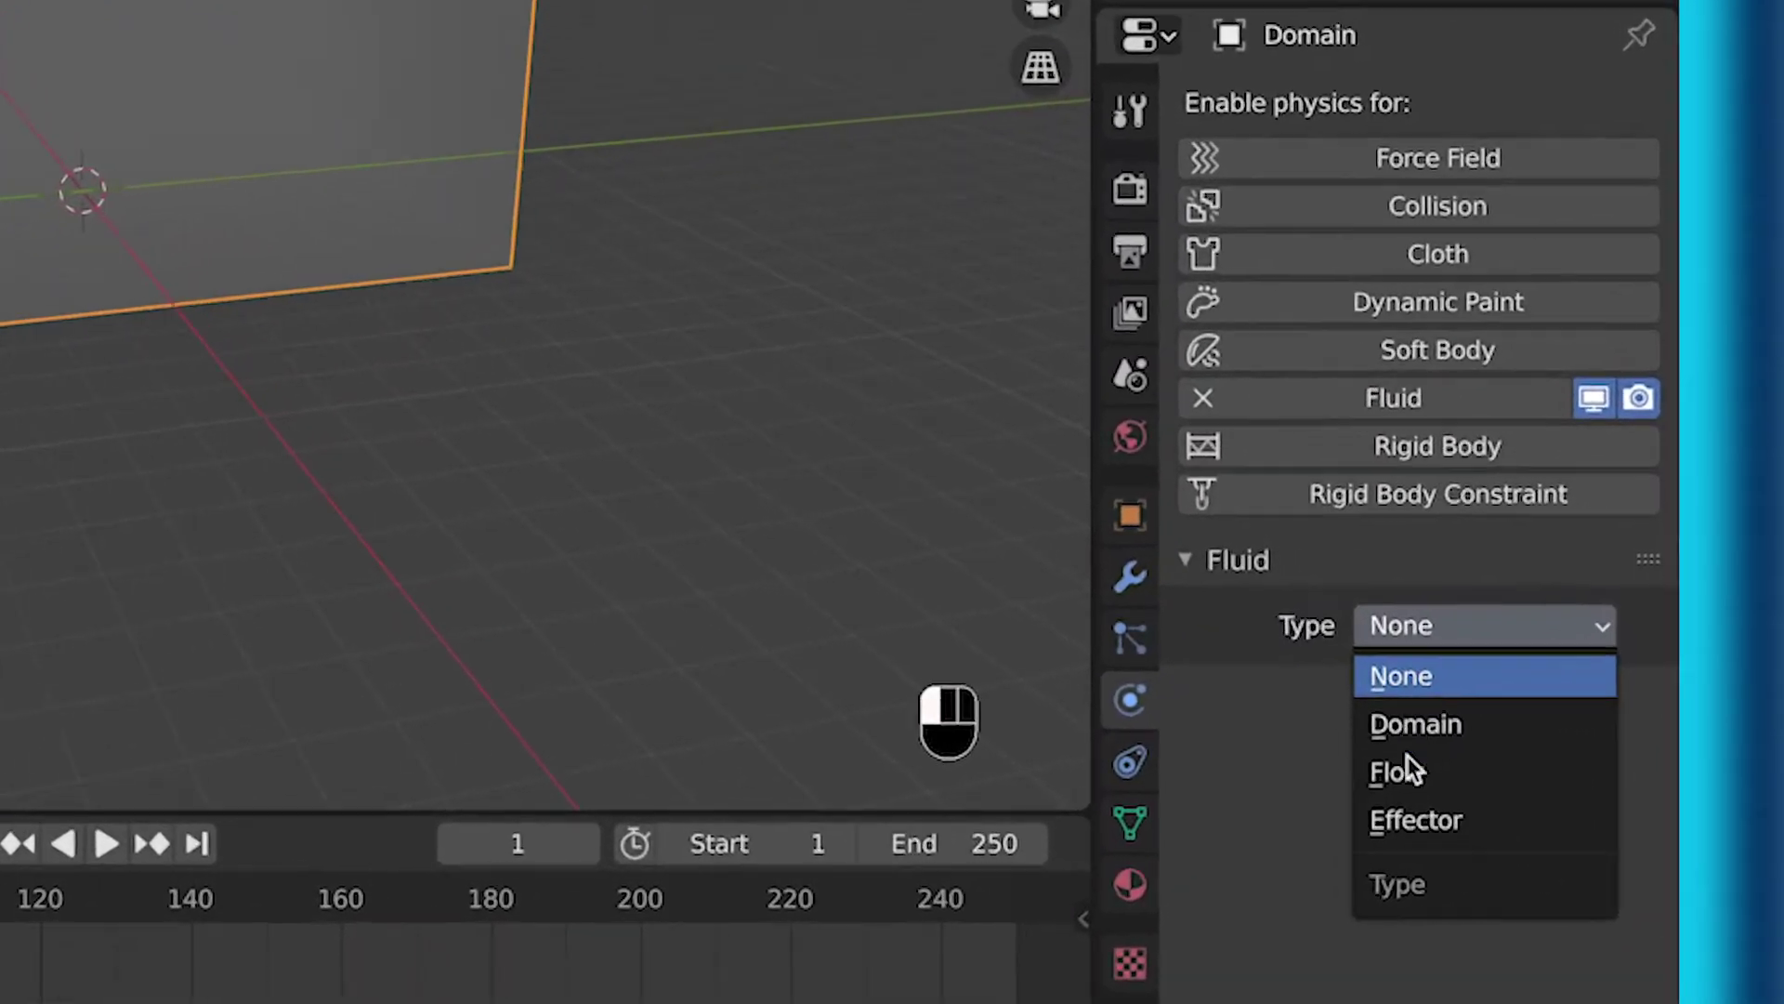
pyautogui.click(1379, 721)
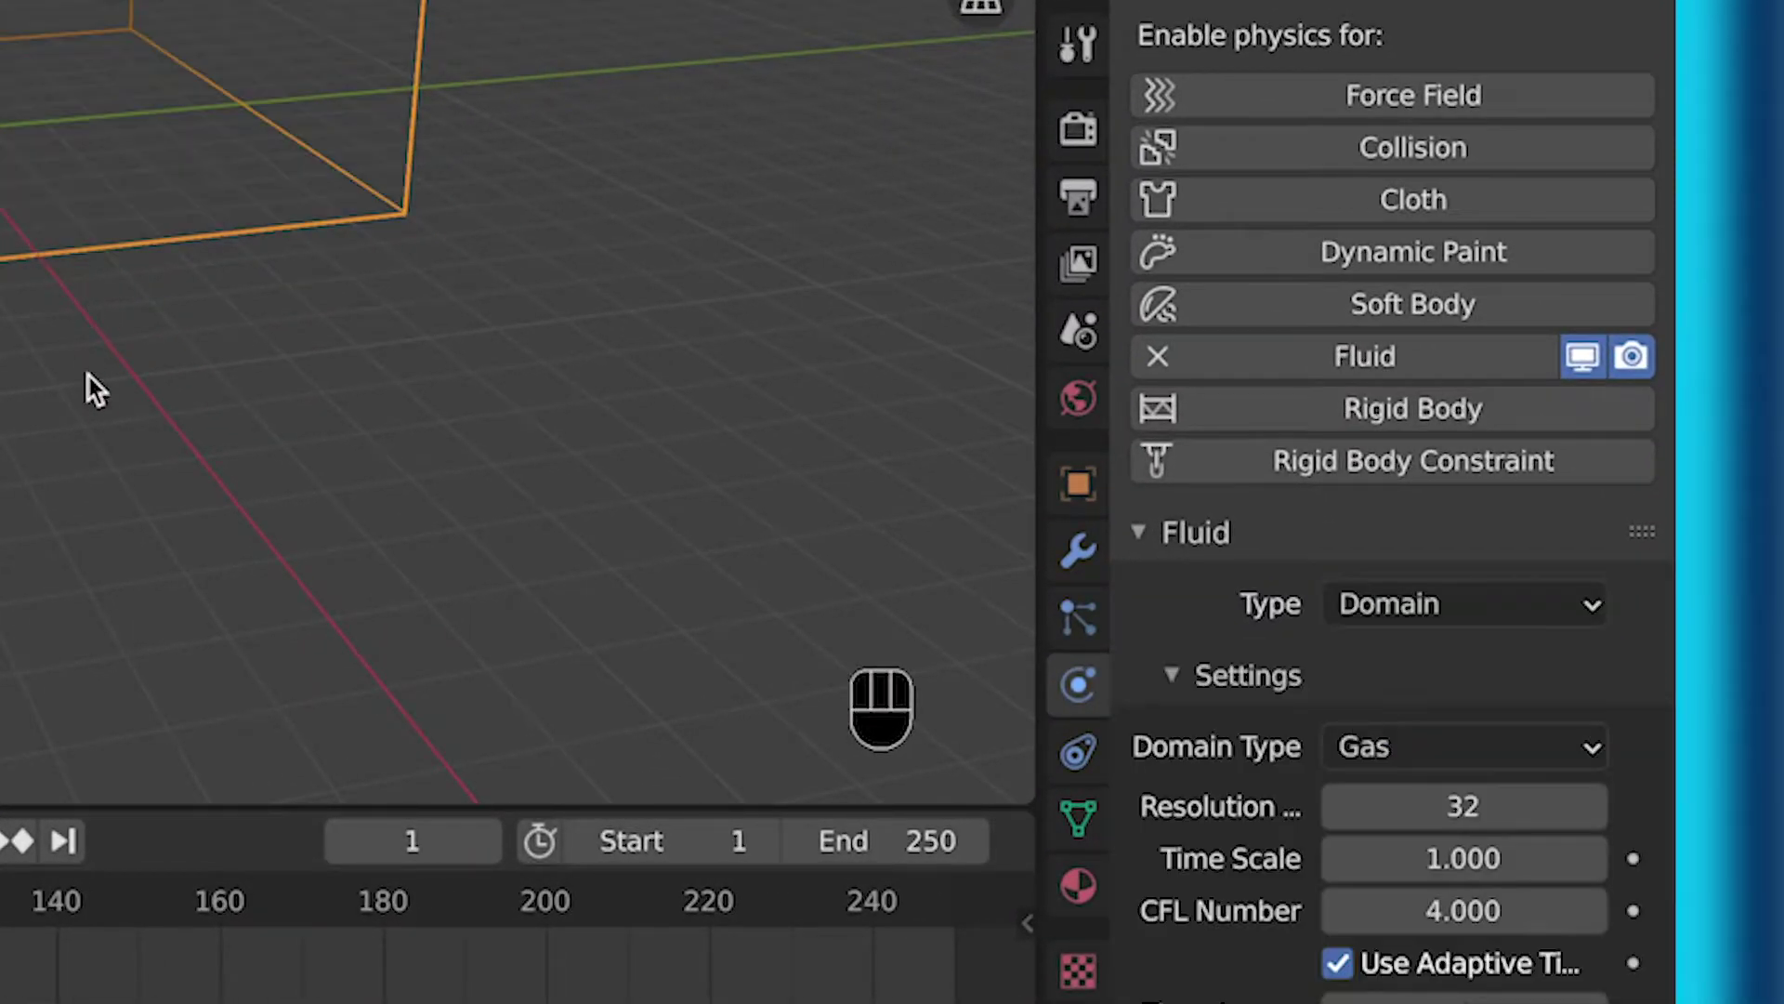
pyautogui.keyDown('shift'); pyautogui.scroll(10, 82, 405); pyautogui.keyUp('shift')
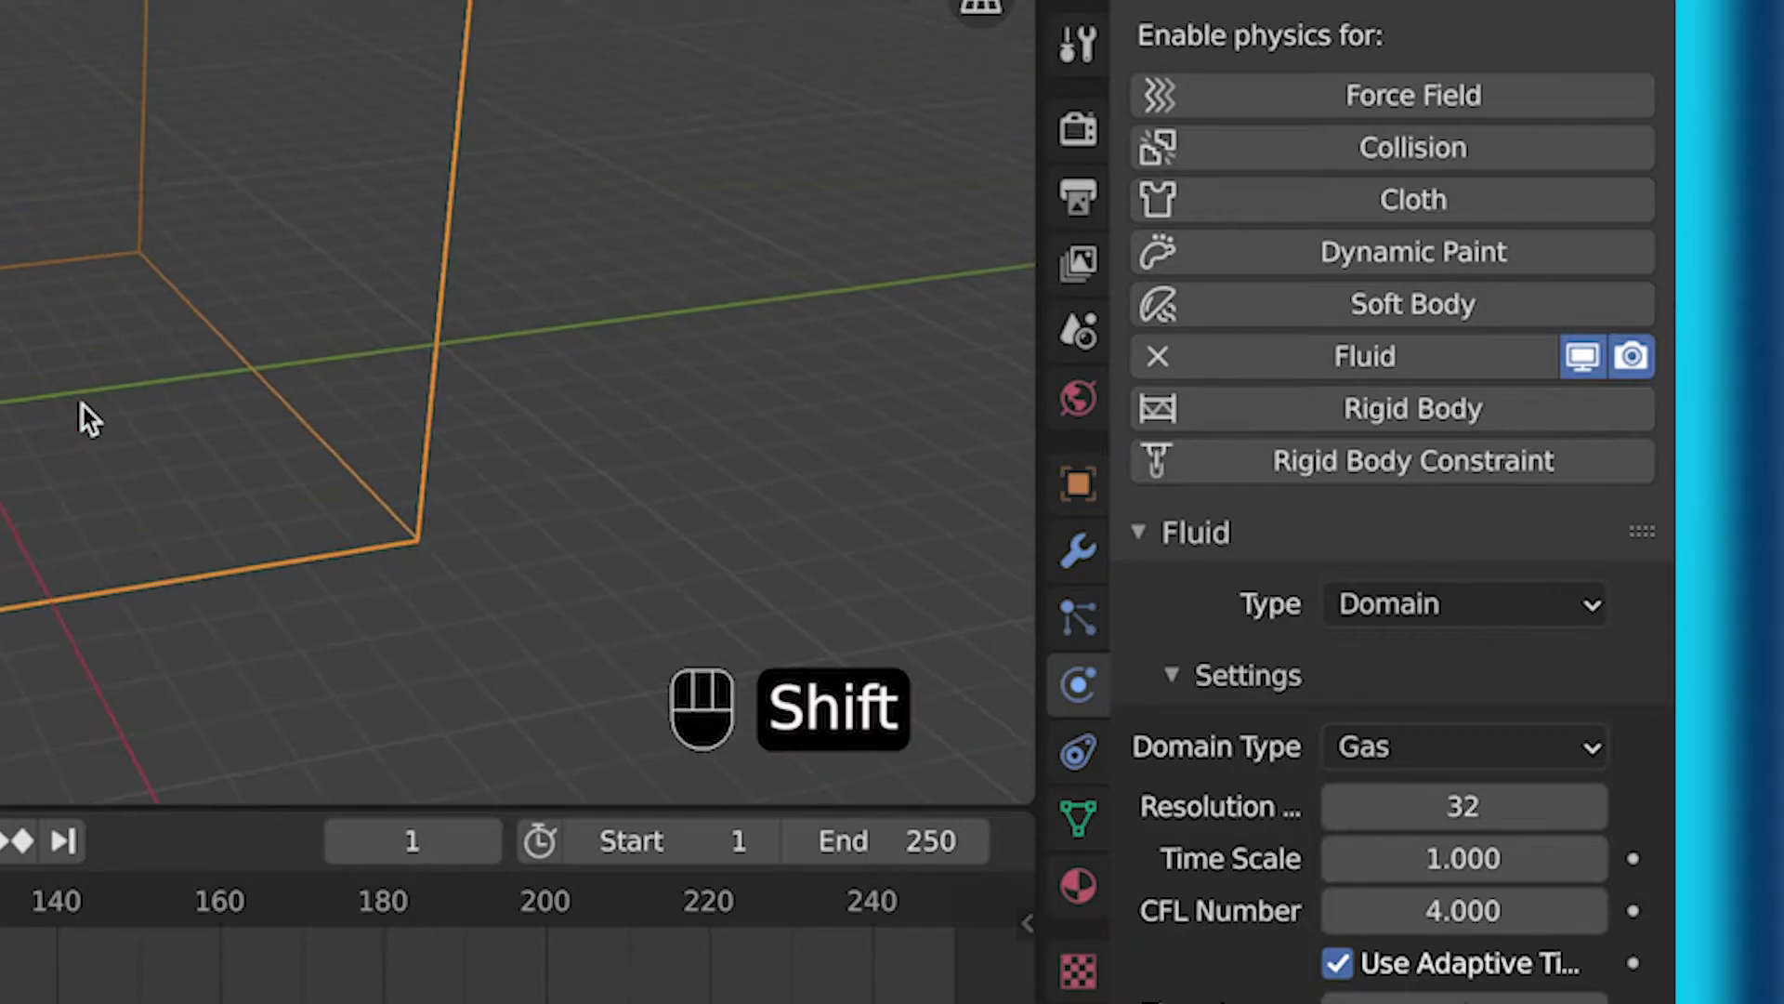
# Switch the domain type from Gas to Liquid
pyautogui.click(1431, 762)
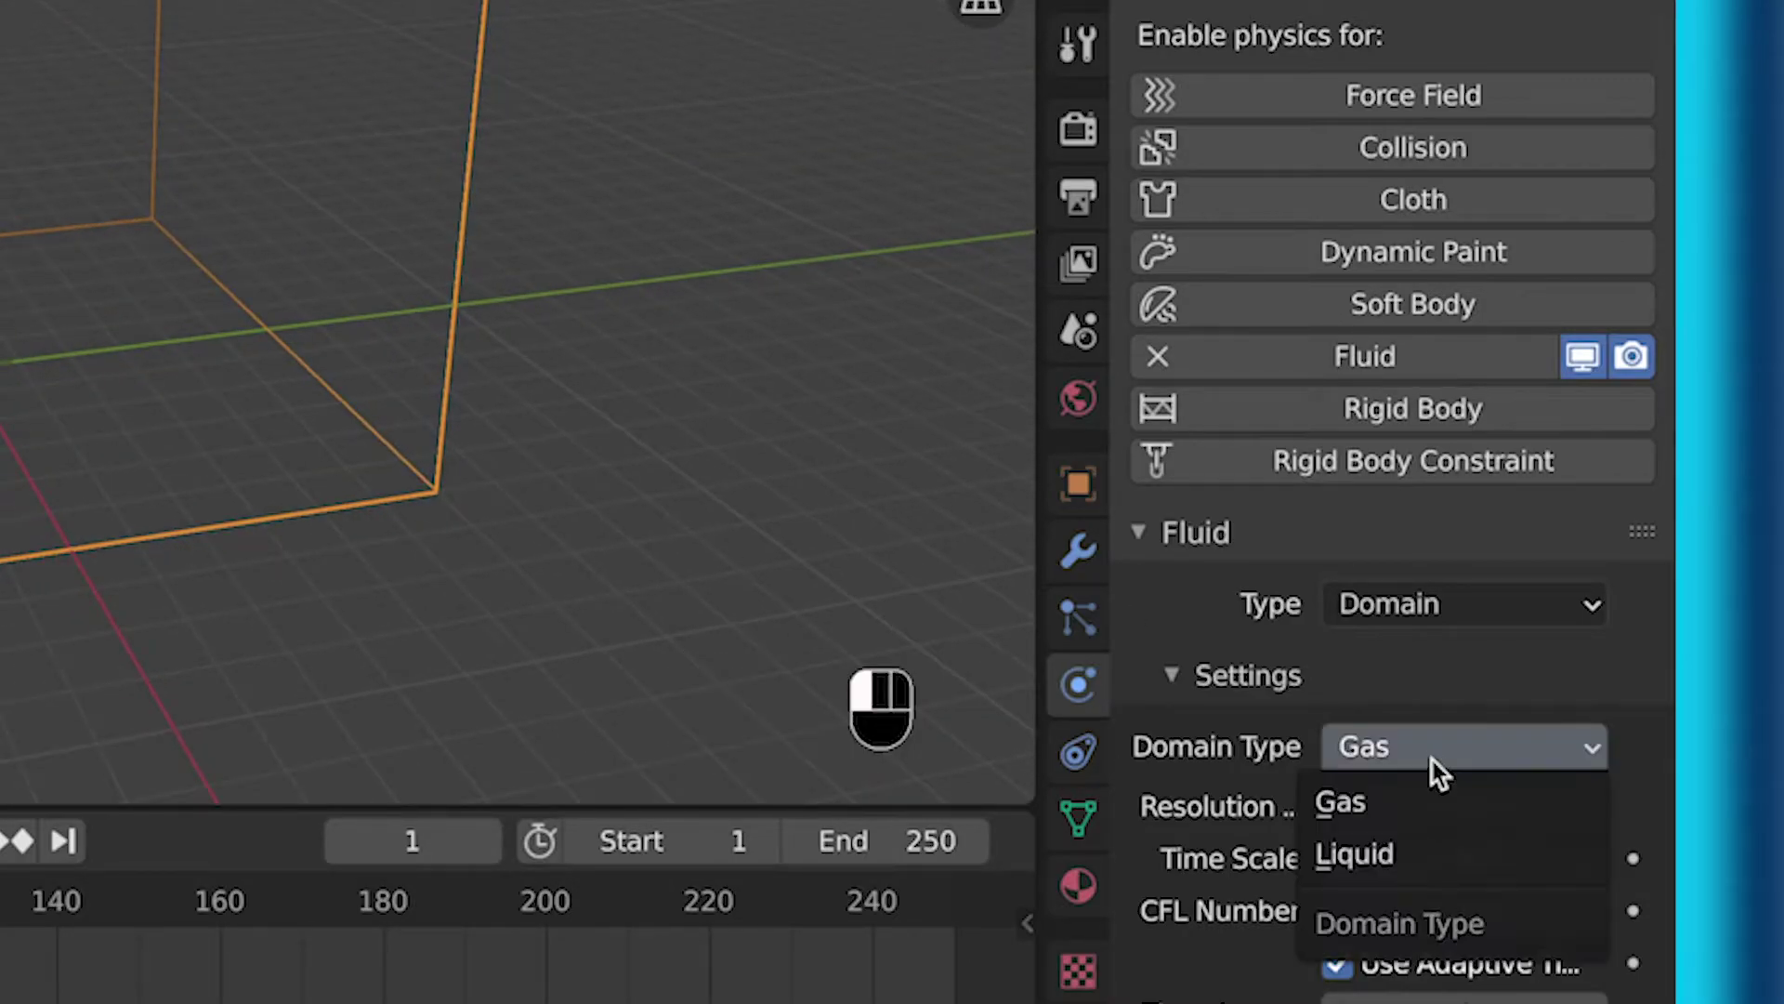
pyautogui.click(1387, 850)
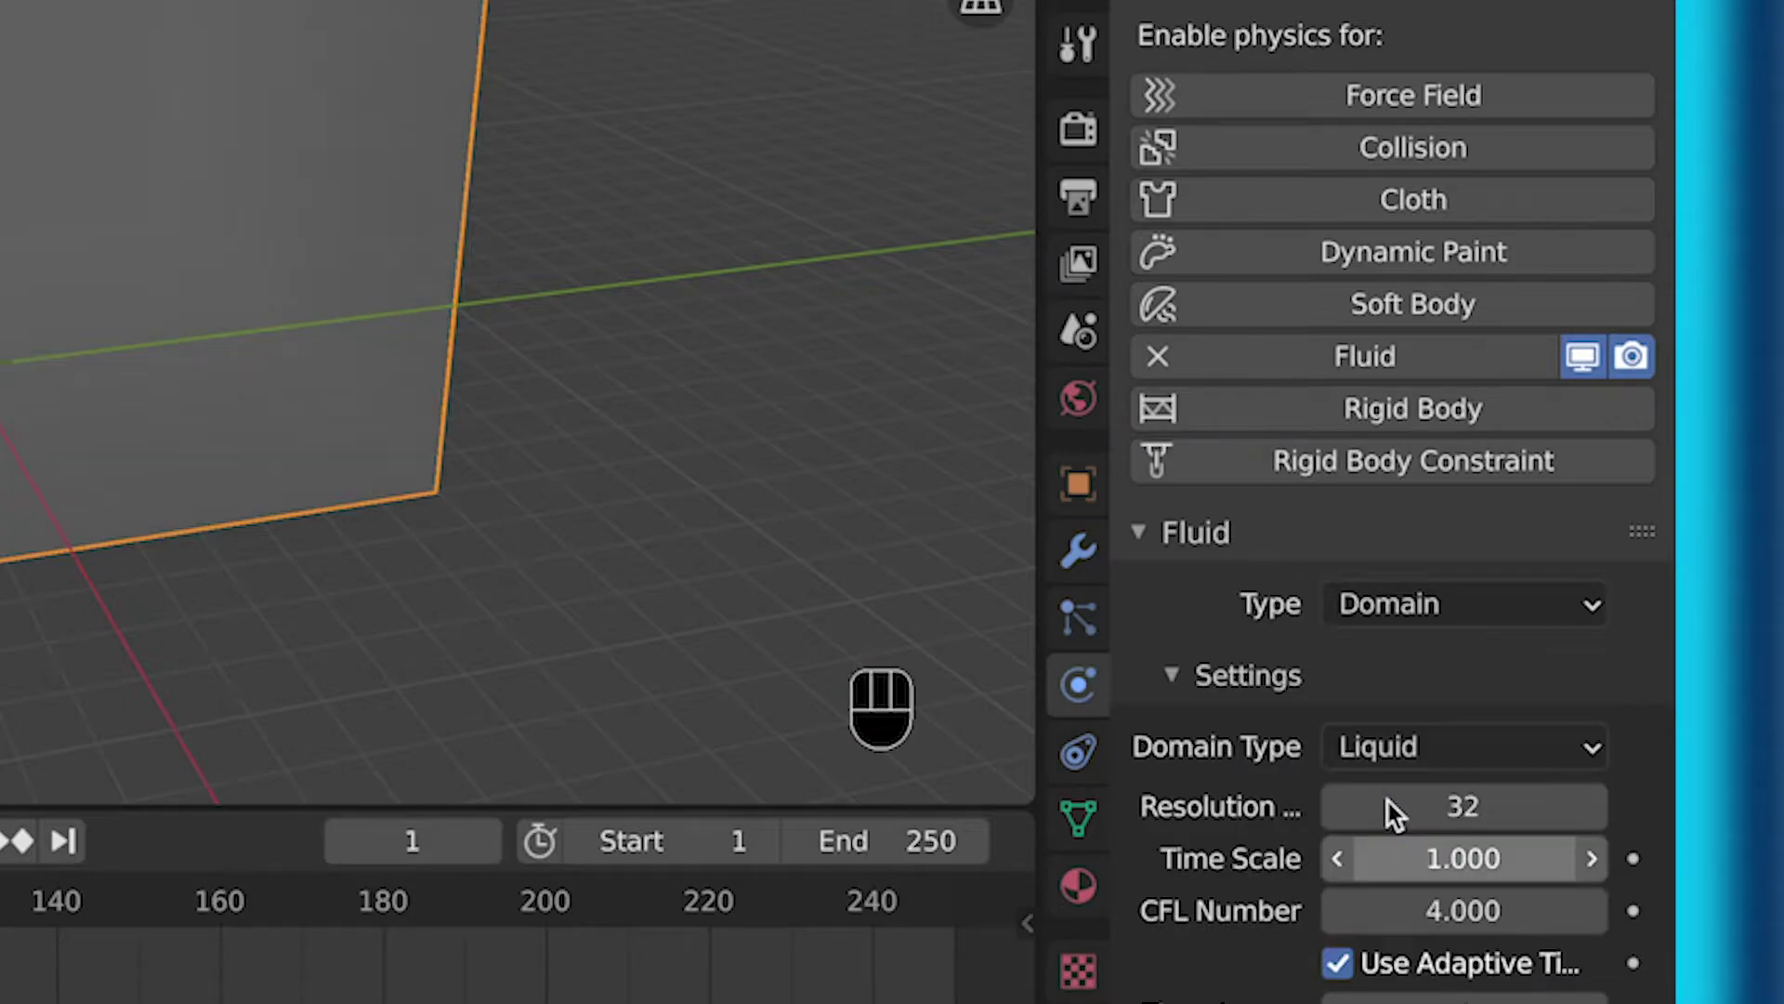
pyautogui.scroll(-4, 1398, 777)
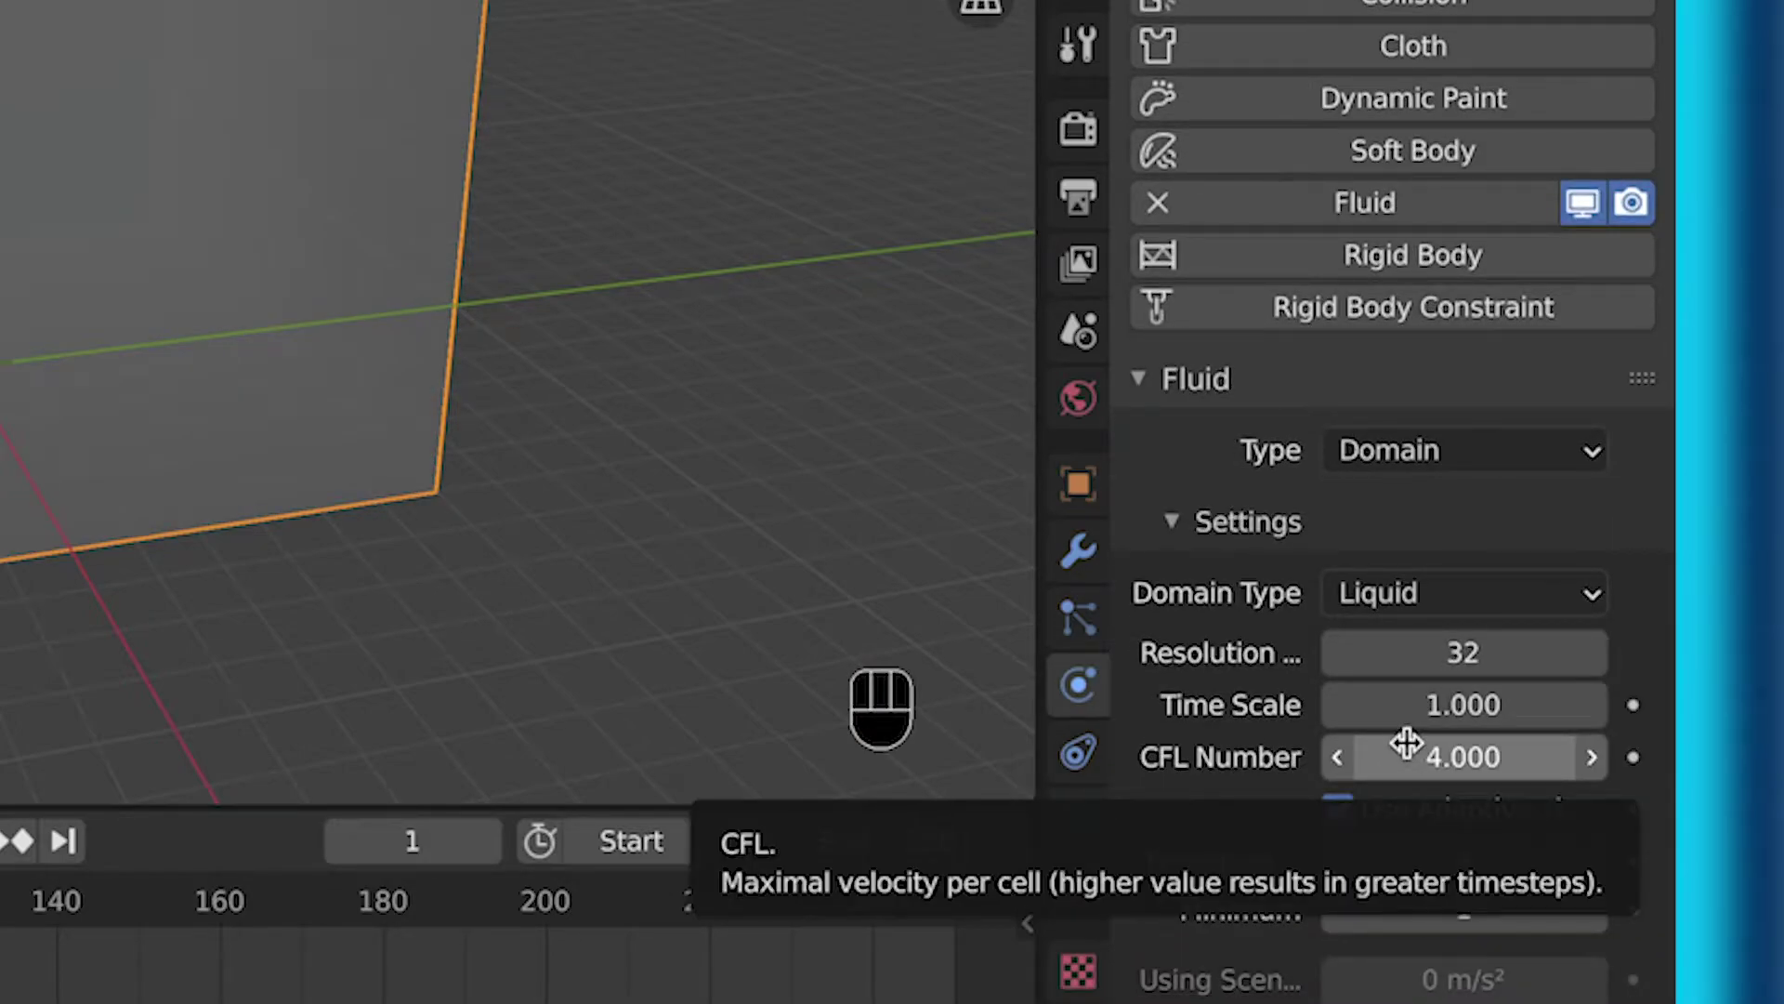
# Set Time Scale to 0.5, maximum timesteps to 6 and minimum timesteps to 2
pyautogui.click(1429, 710)
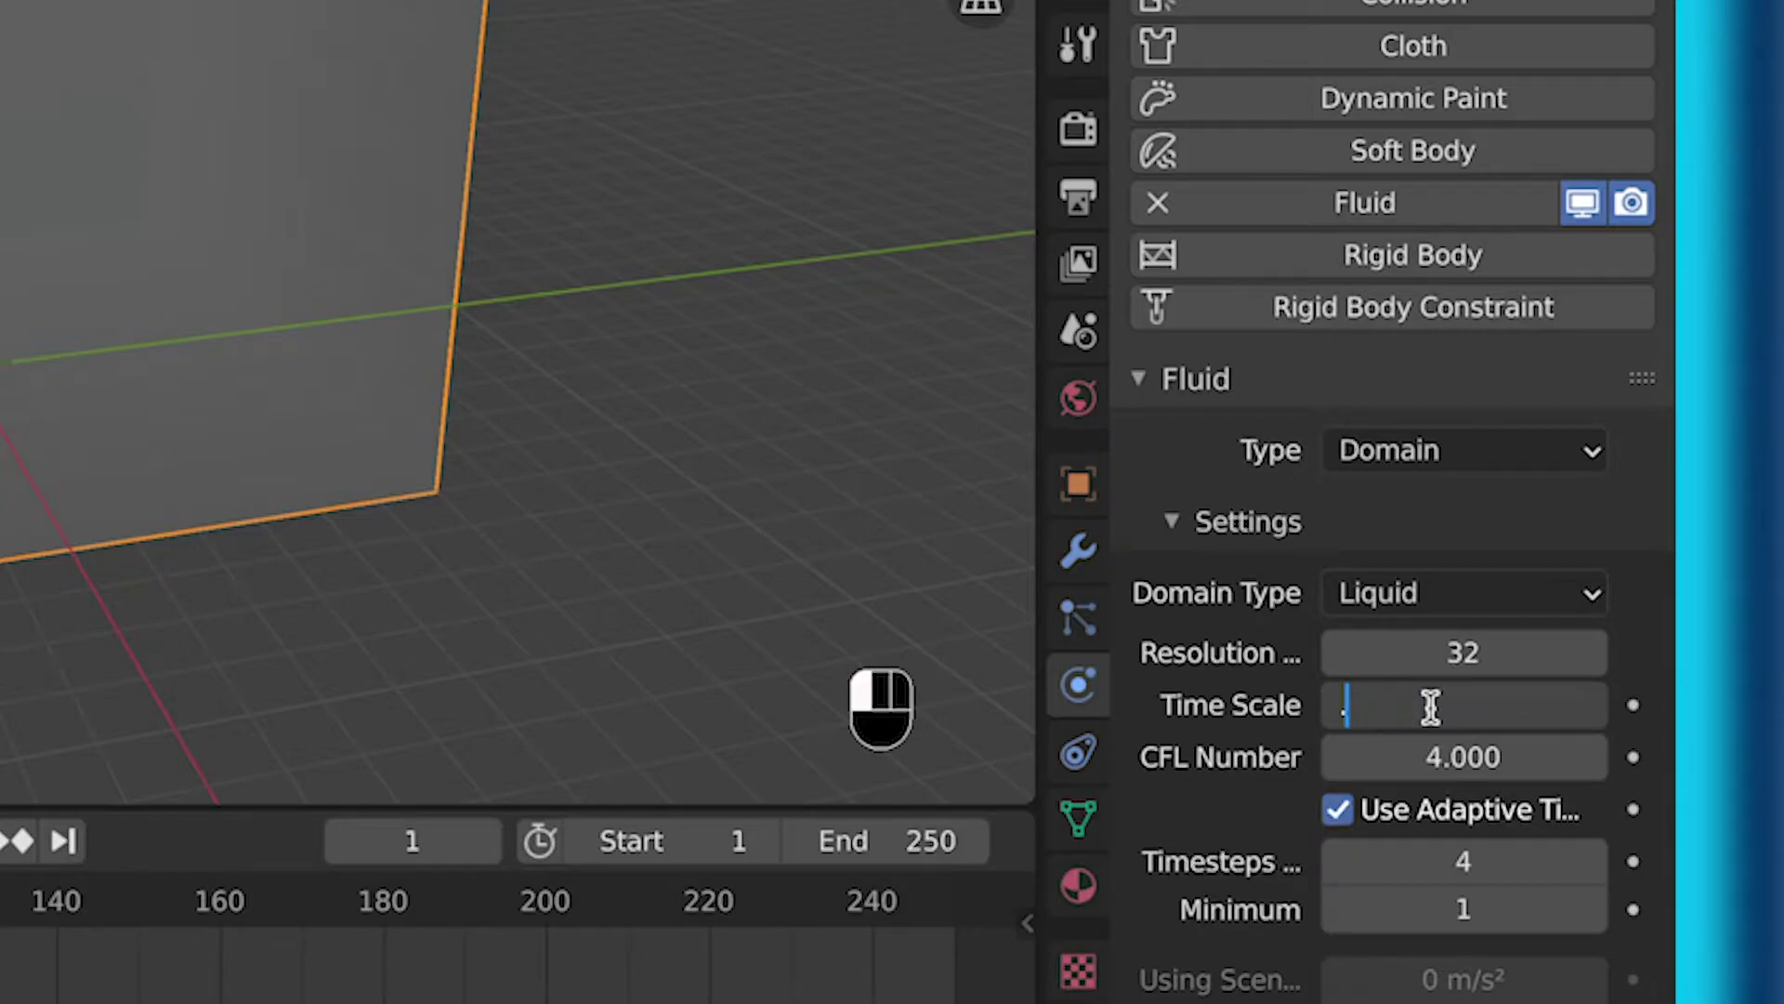
pyautogui.press('Return')
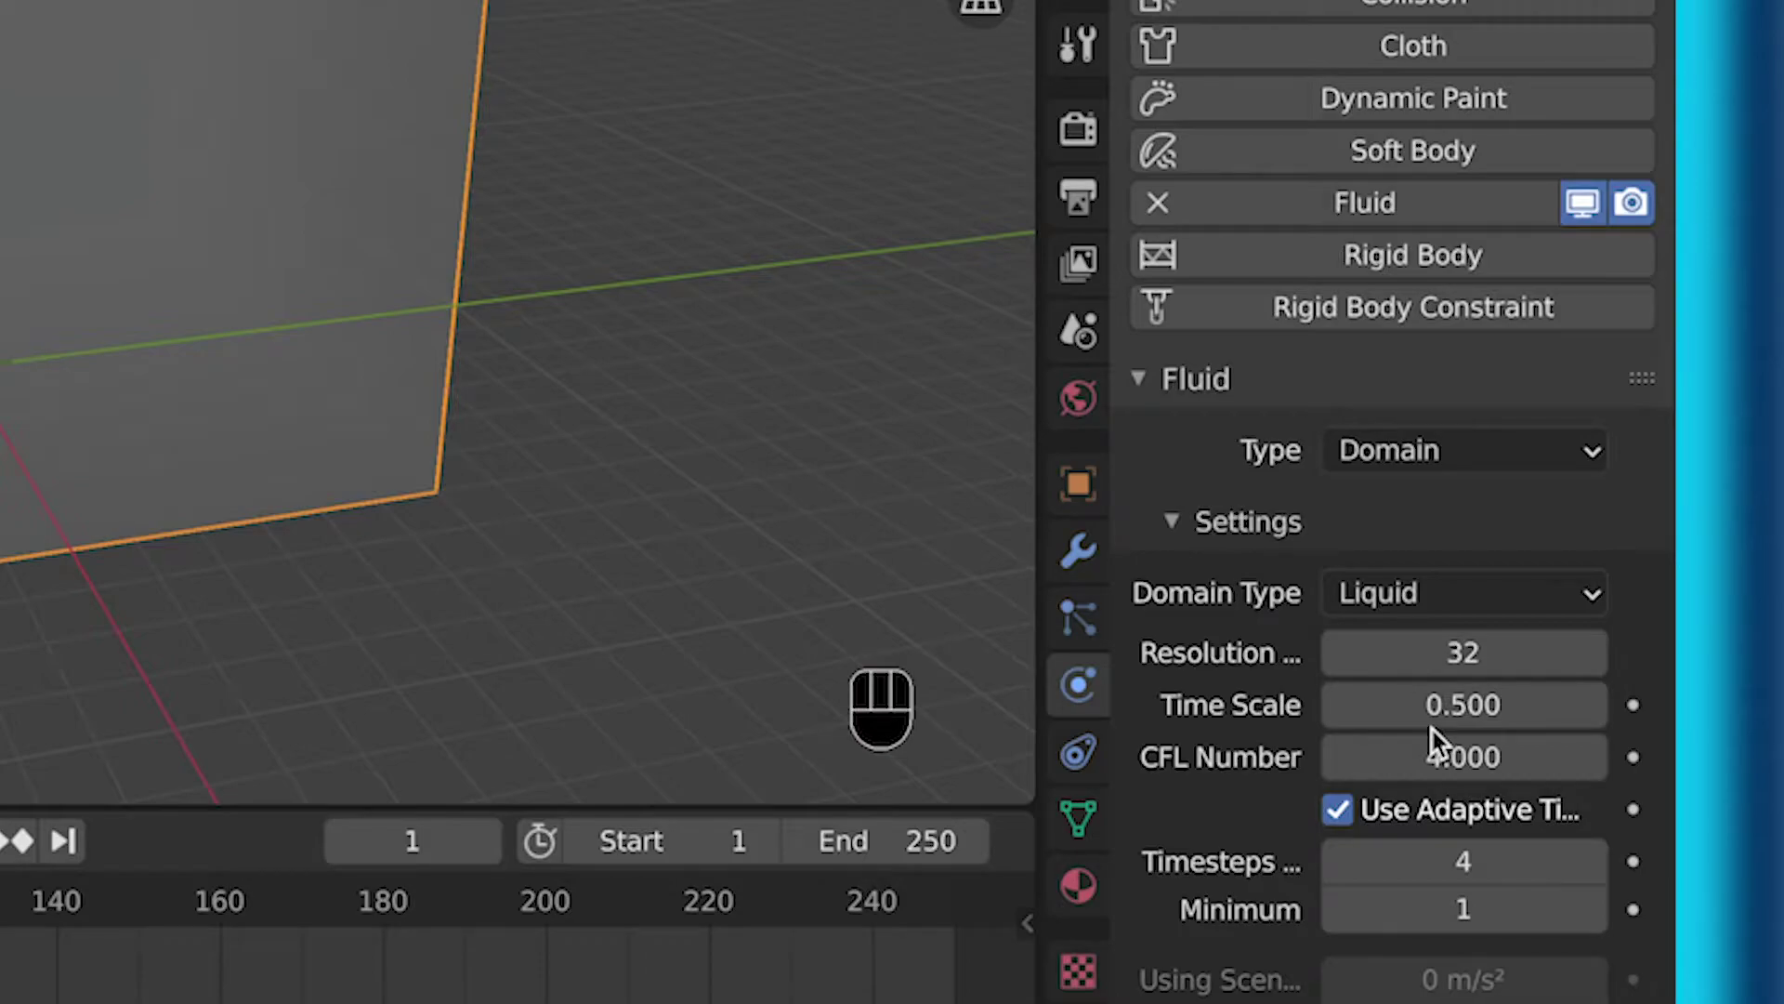
pyautogui.scroll(-2, 1429, 790)
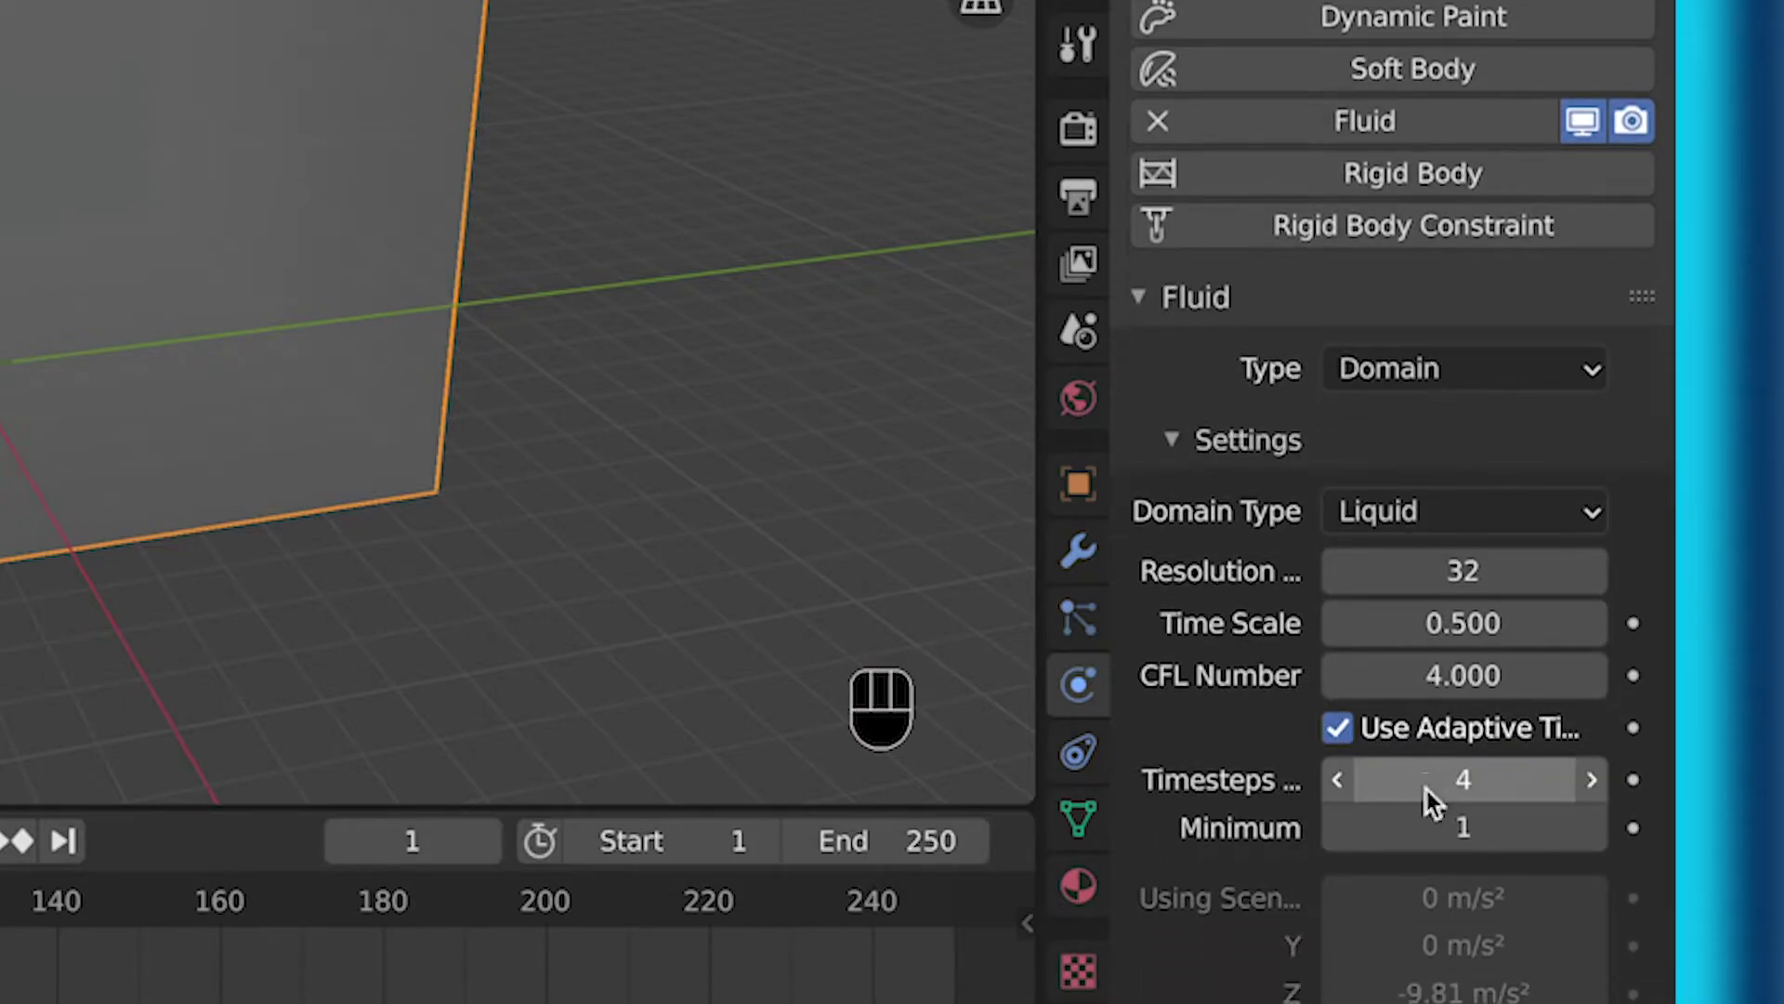
pyautogui.scroll(-3, 1425, 790)
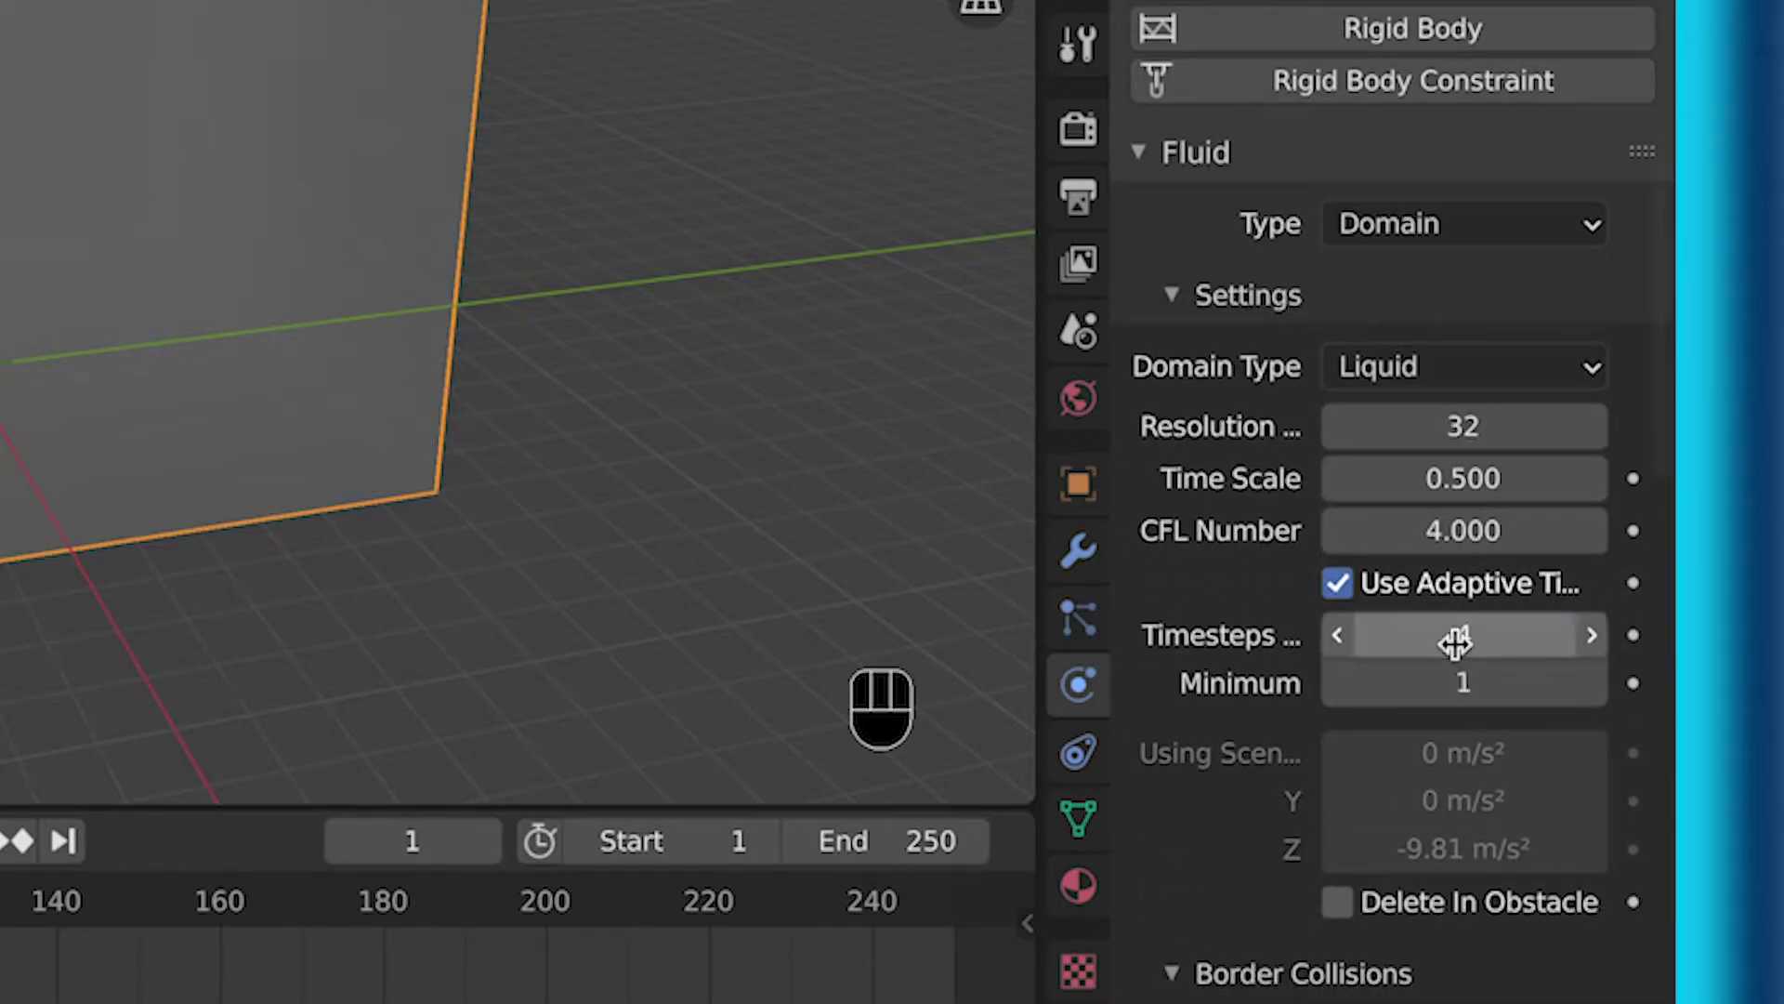
pyautogui.click(1592, 635)
pyautogui.click(1592, 635)
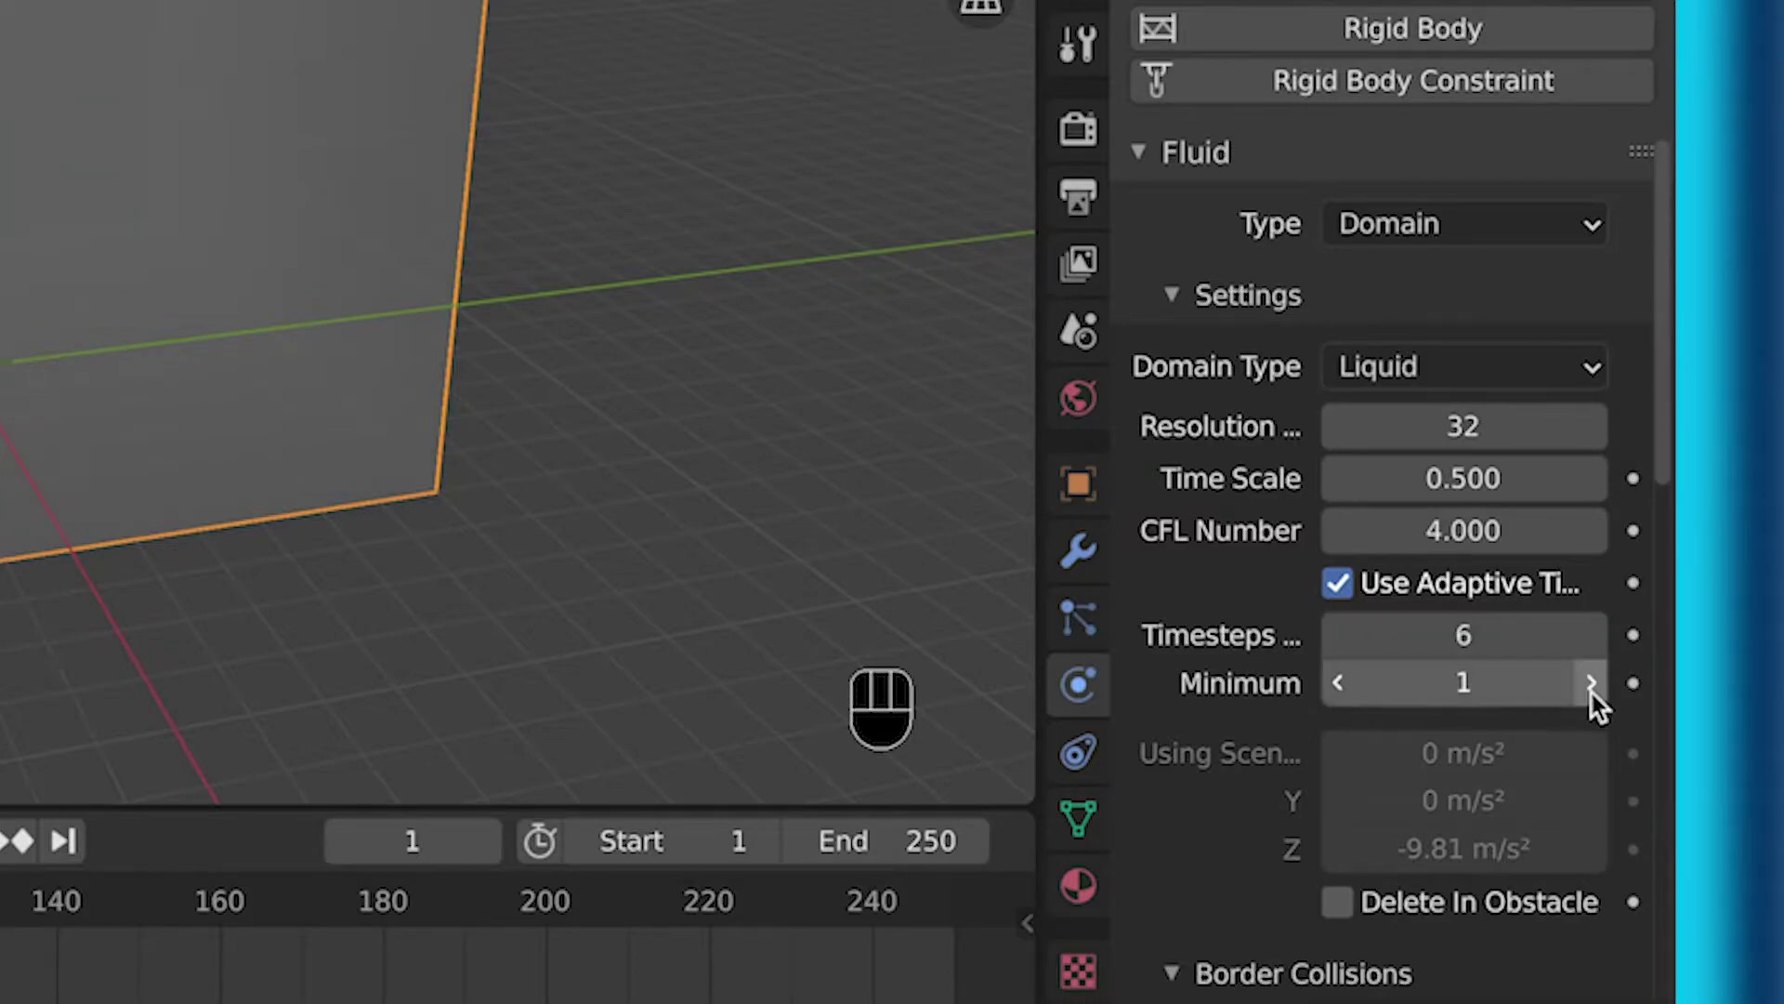
pyautogui.keyDown('ctrl'); pyautogui.scroll(1, 1435, 665); pyautogui.keyUp('ctrl')
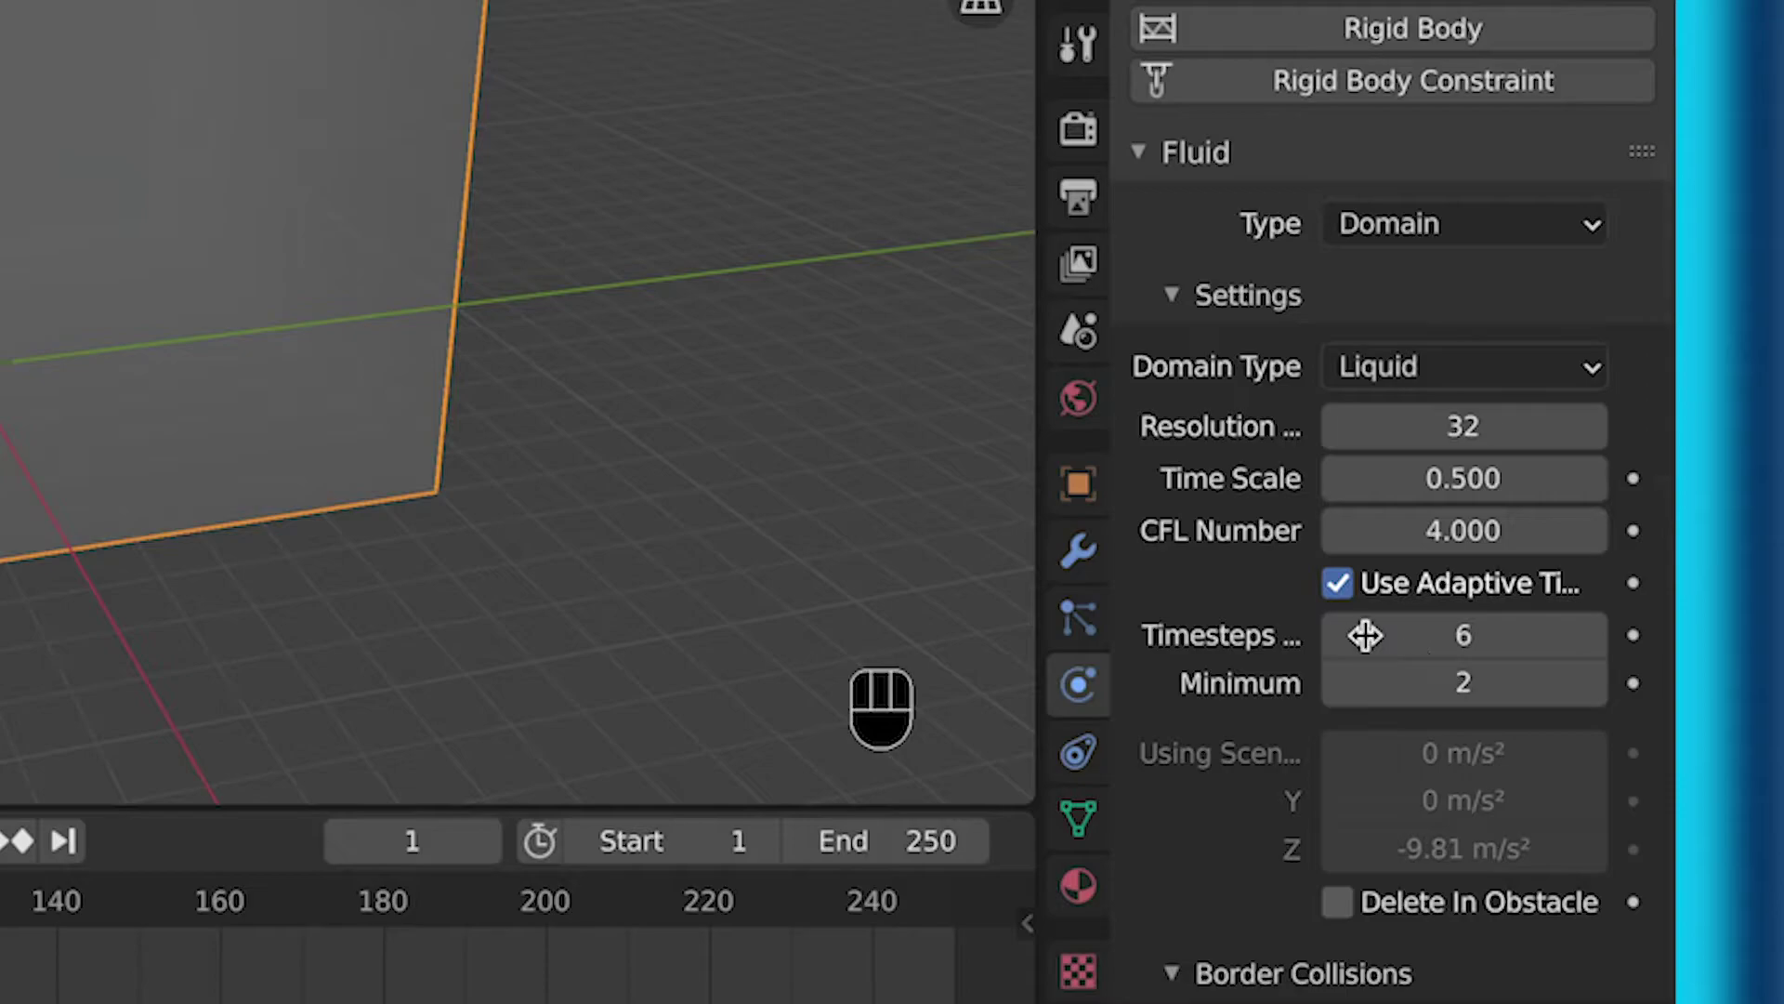
pyautogui.scroll(-10, 1365, 634)
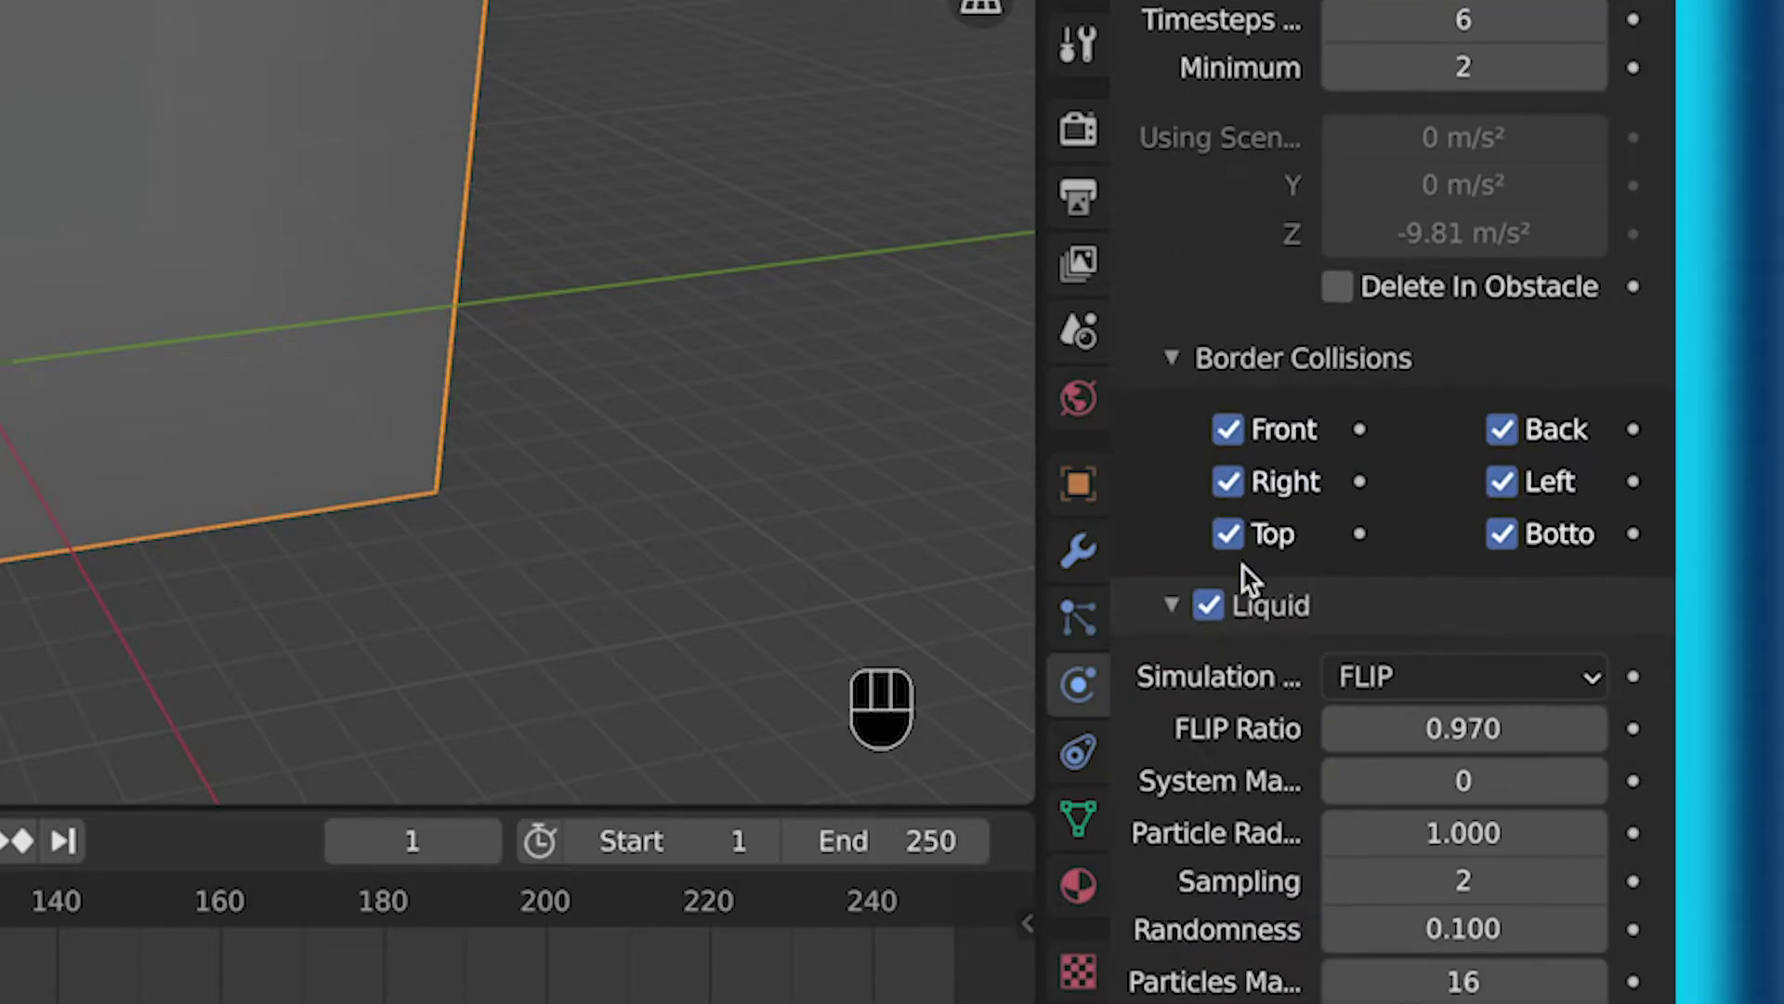
# Expand the domain's Diffusion settings and set Exponent to 1
pyautogui.scroll(-1, 1244, 569)
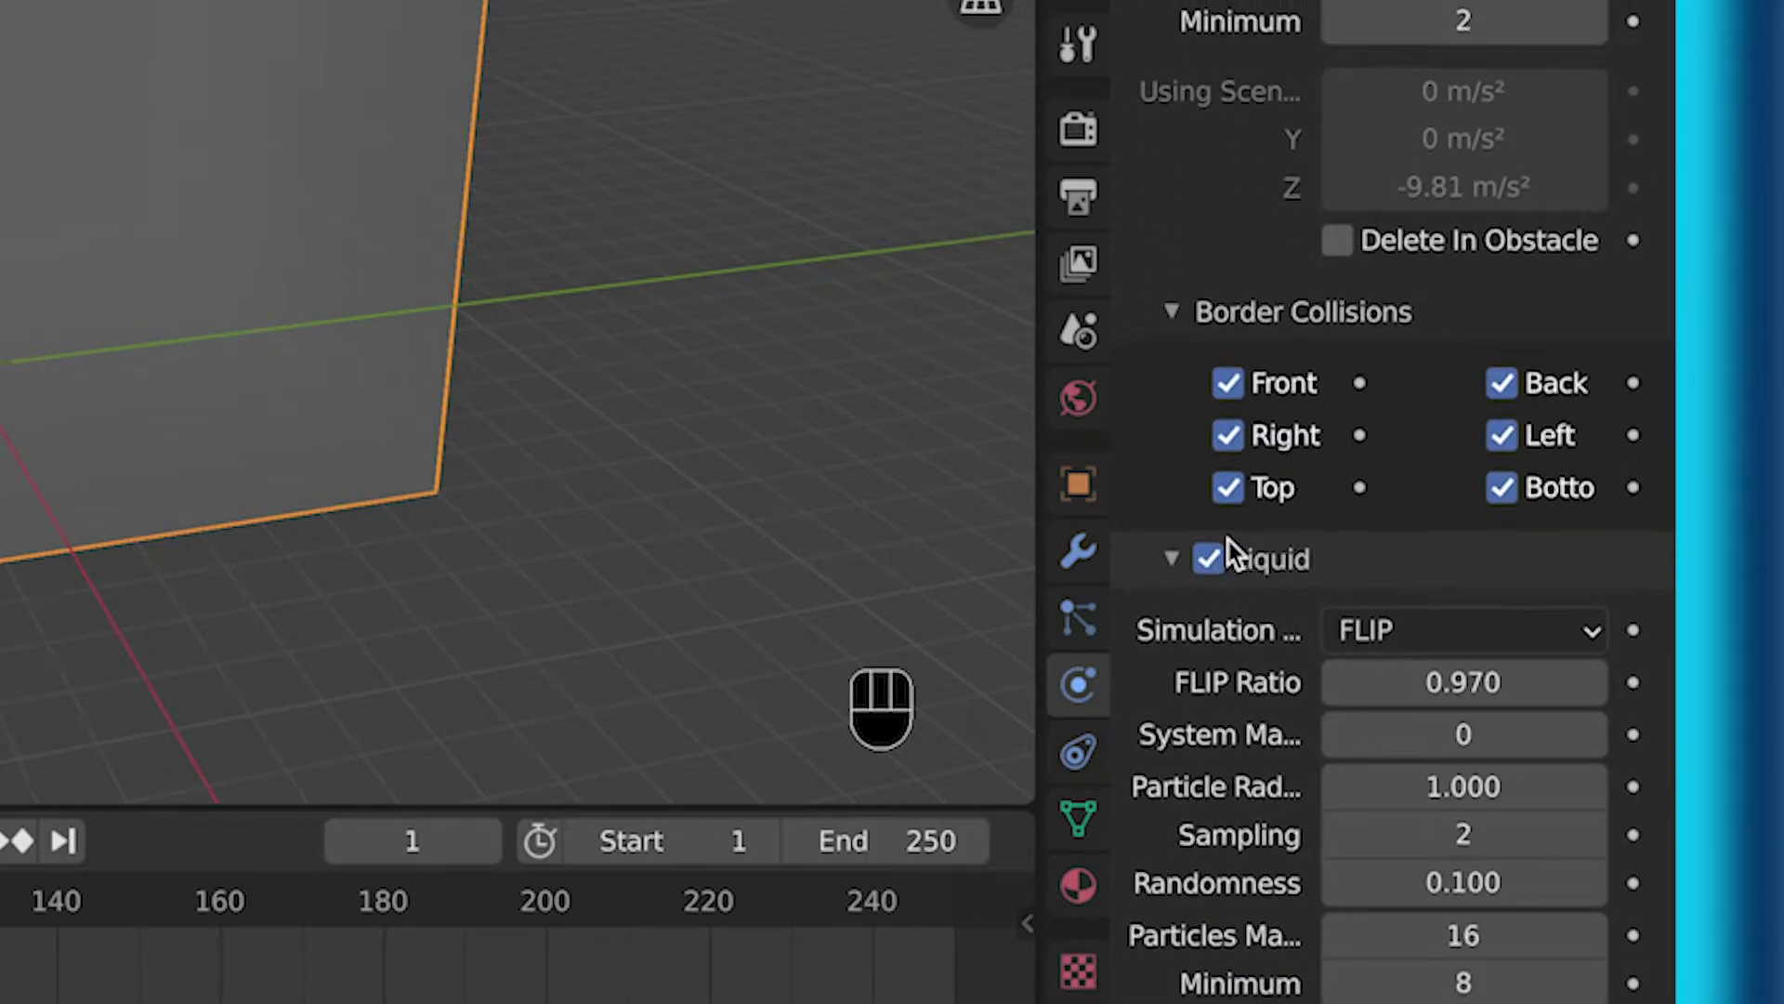
pyautogui.scroll(-1, 1227, 539)
pyautogui.scroll(1, 1267, 573)
pyautogui.scroll(-2, 1268, 573)
pyautogui.scroll(-1, 1268, 572)
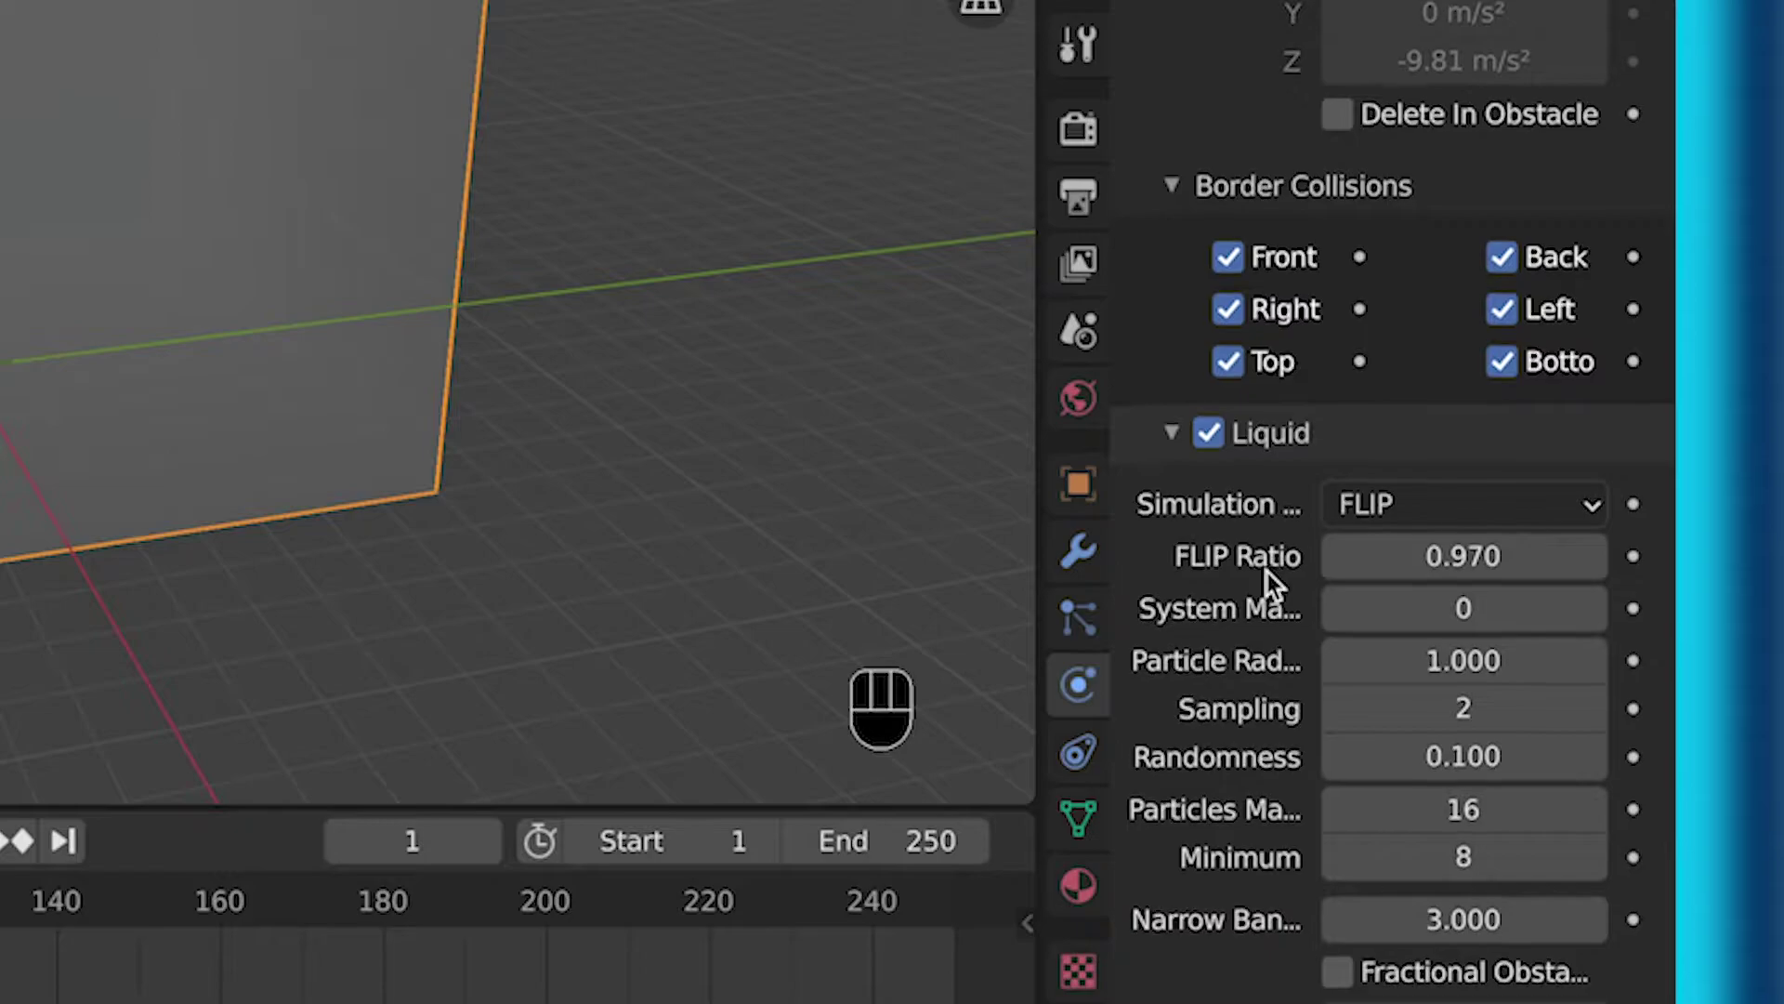
pyautogui.scroll(-8, 1267, 573)
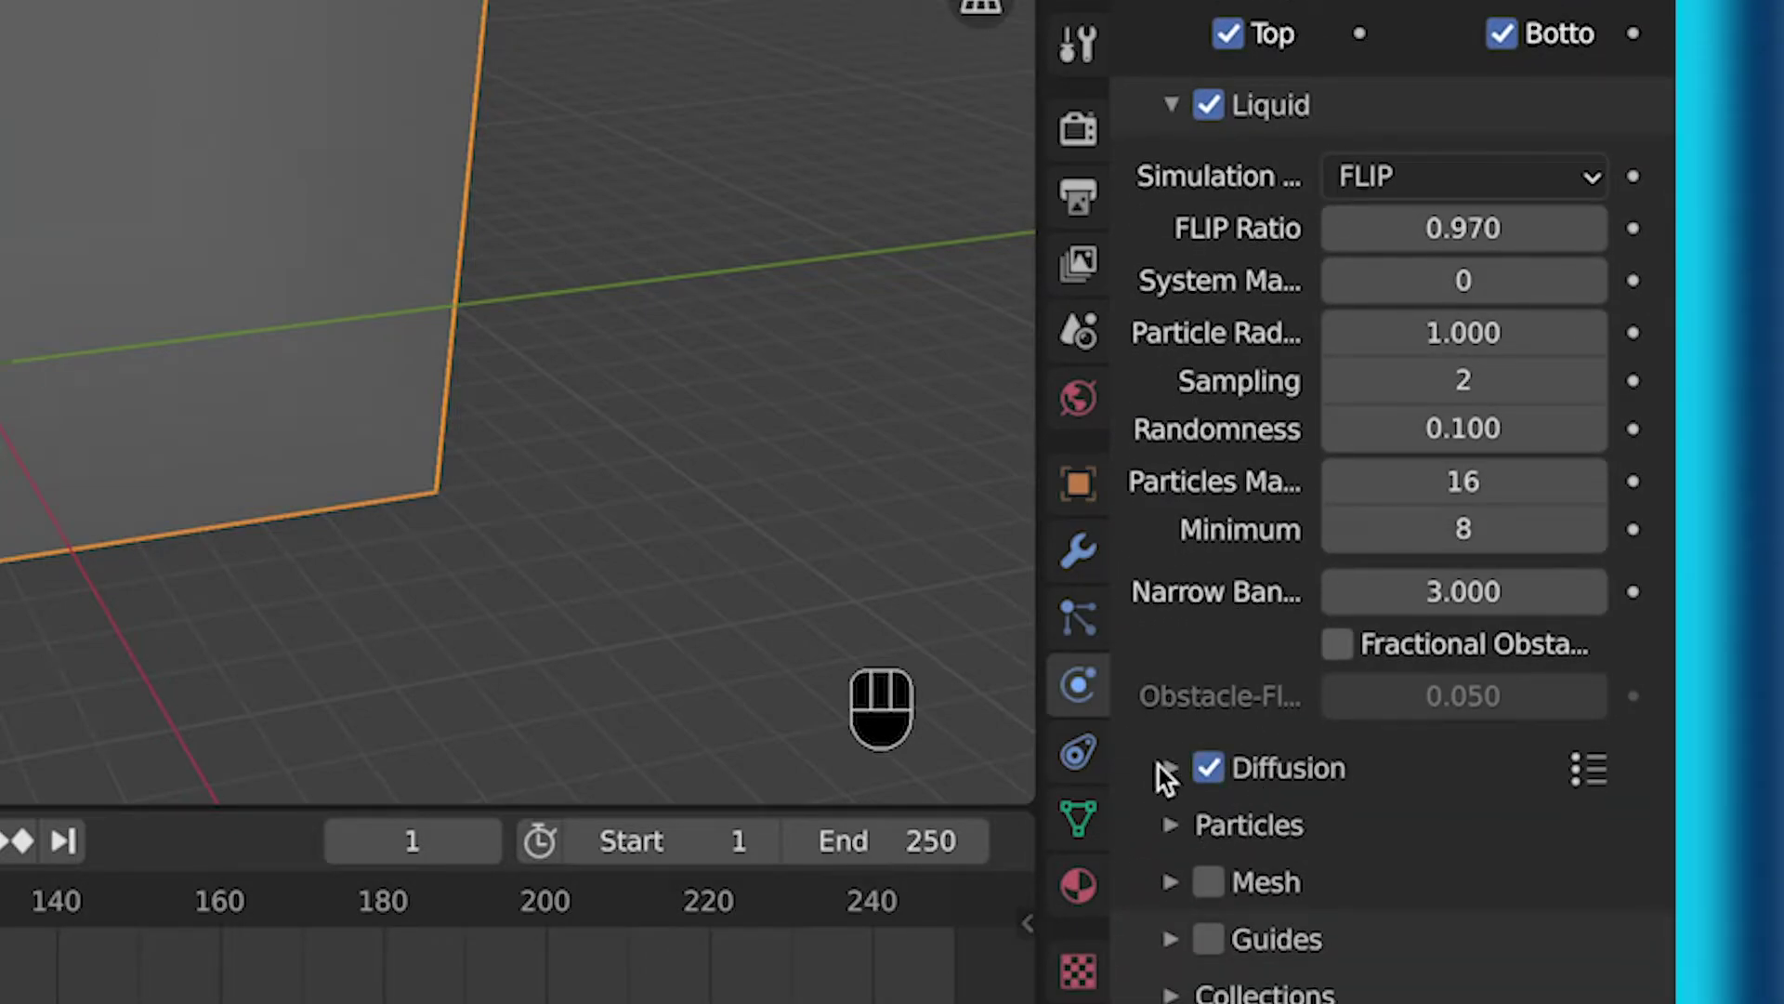
pyautogui.click(1168, 768)
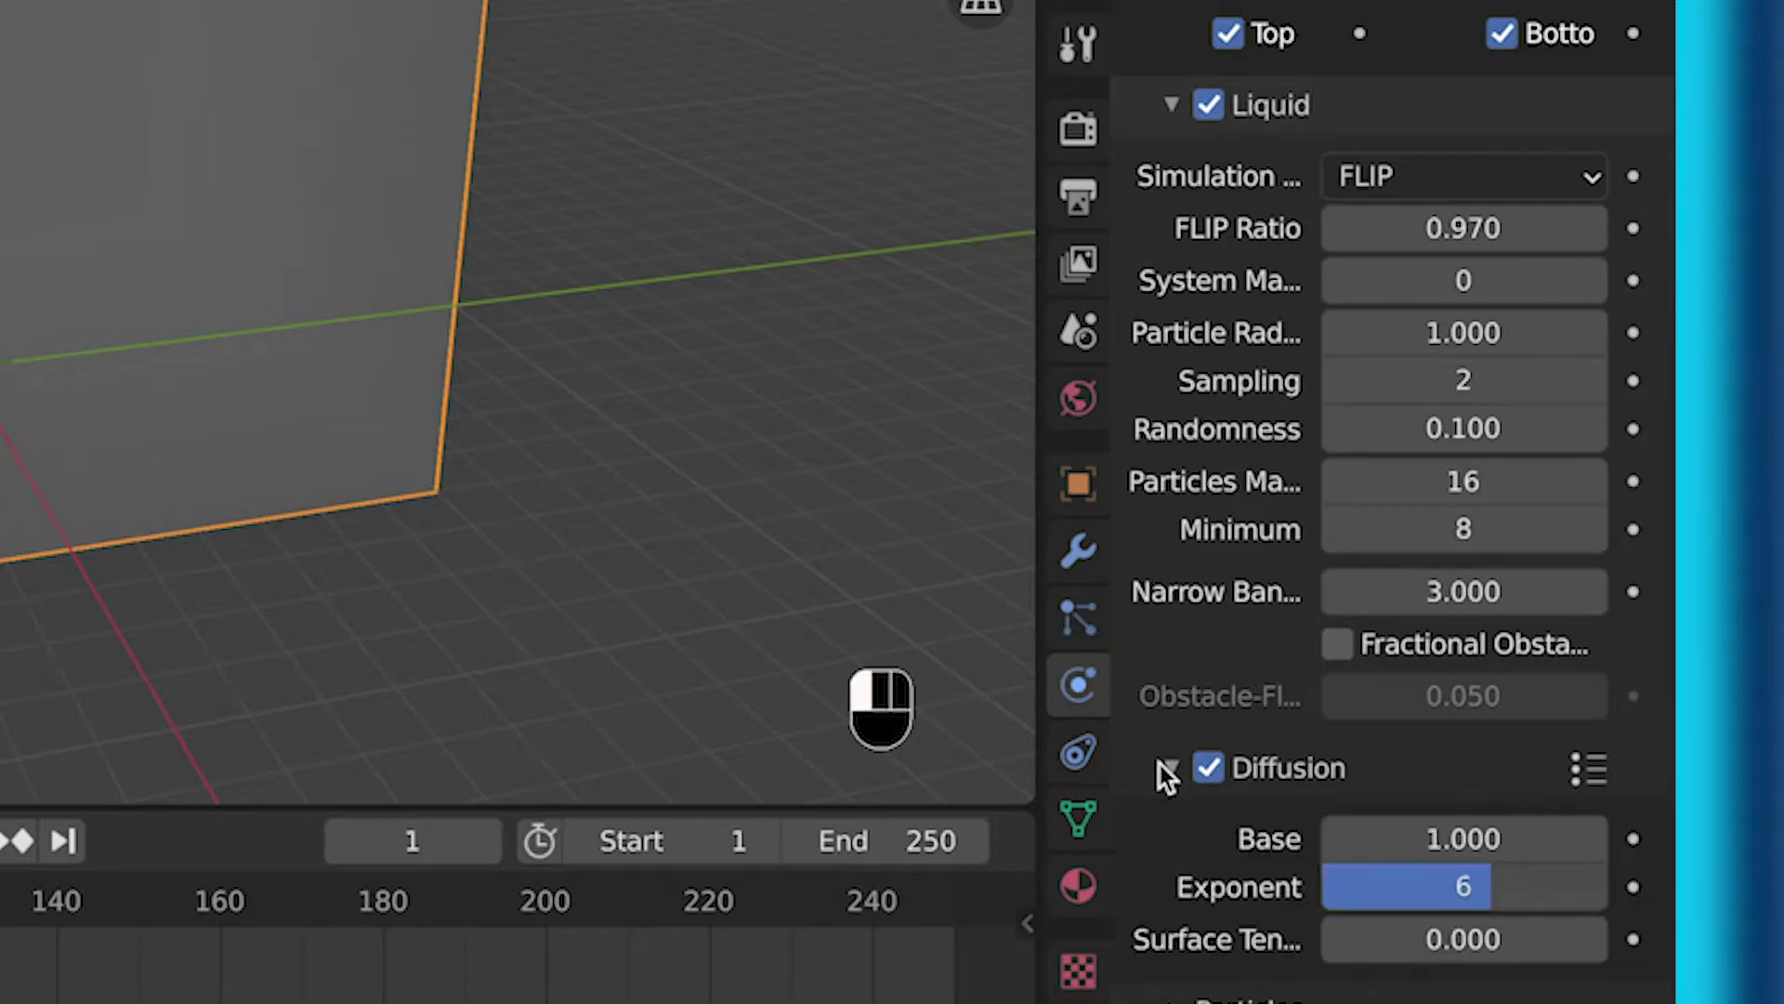
pyautogui.scroll(-3, 1496, 887)
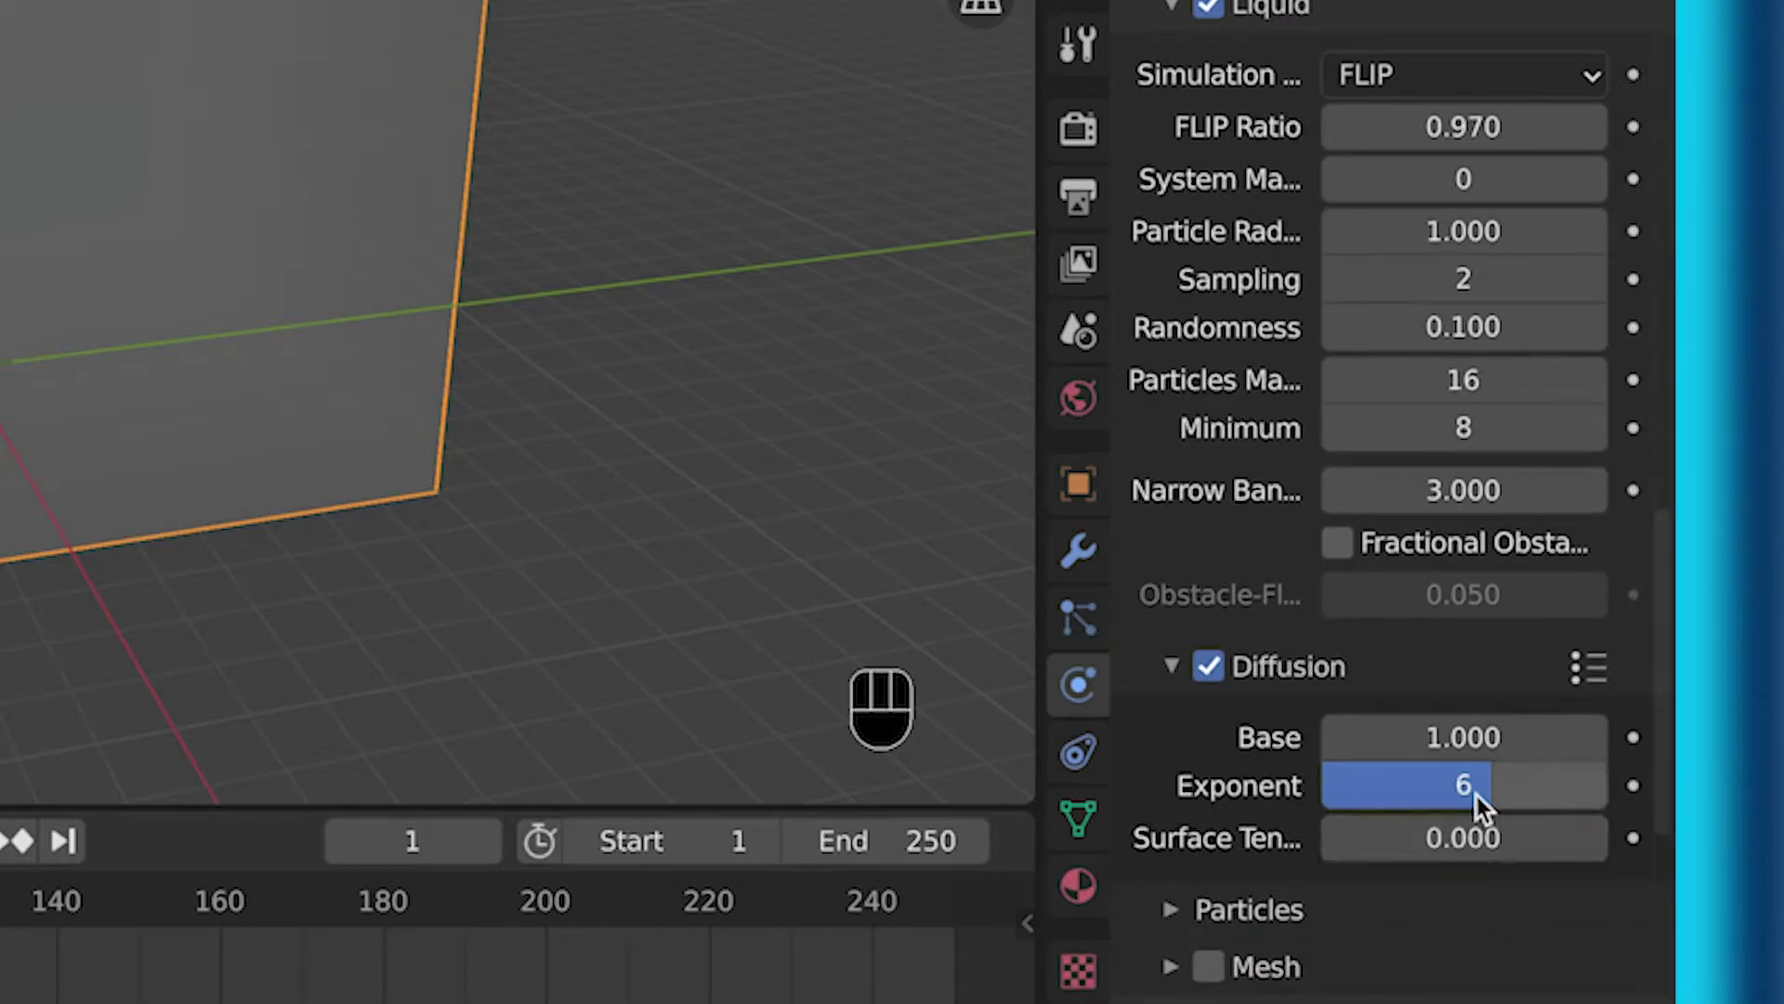
pyautogui.click(1476, 795)
pyautogui.write('1')
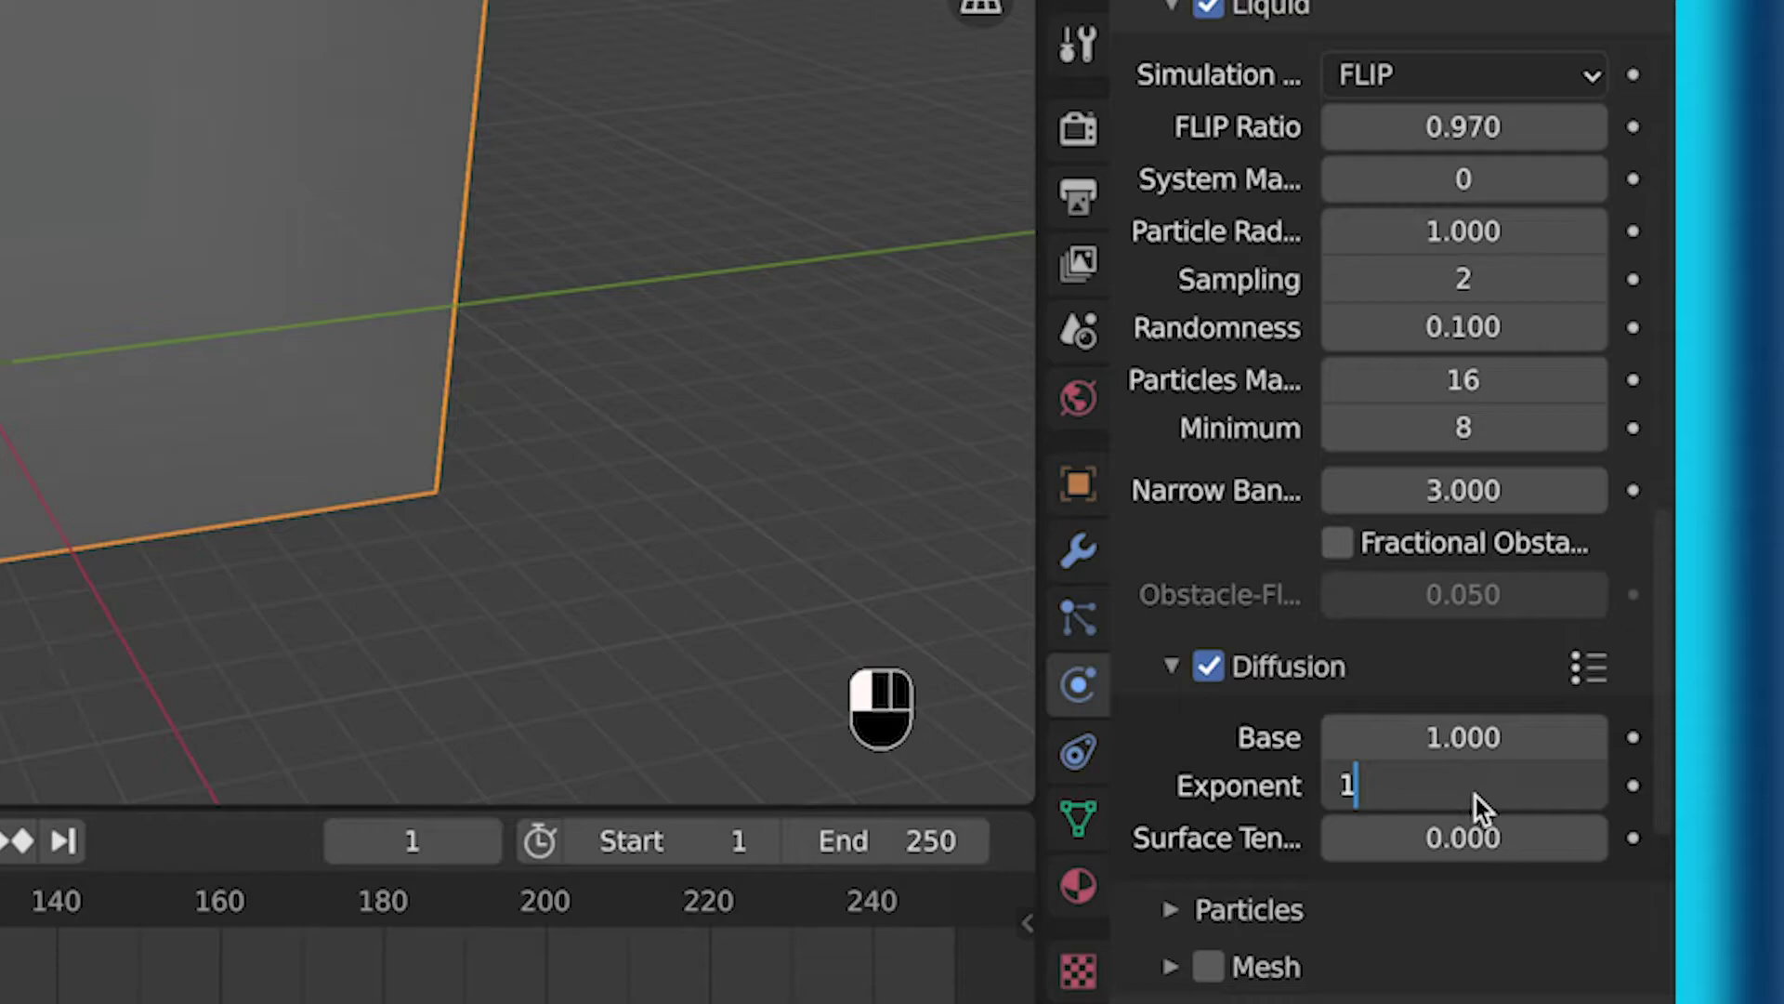
pyautogui.press('Return')
# Set Diffusion Base to 1.0 and Surface Tension to 1.4
pyautogui.click(1428, 737)
pyautogui.write('1.0')
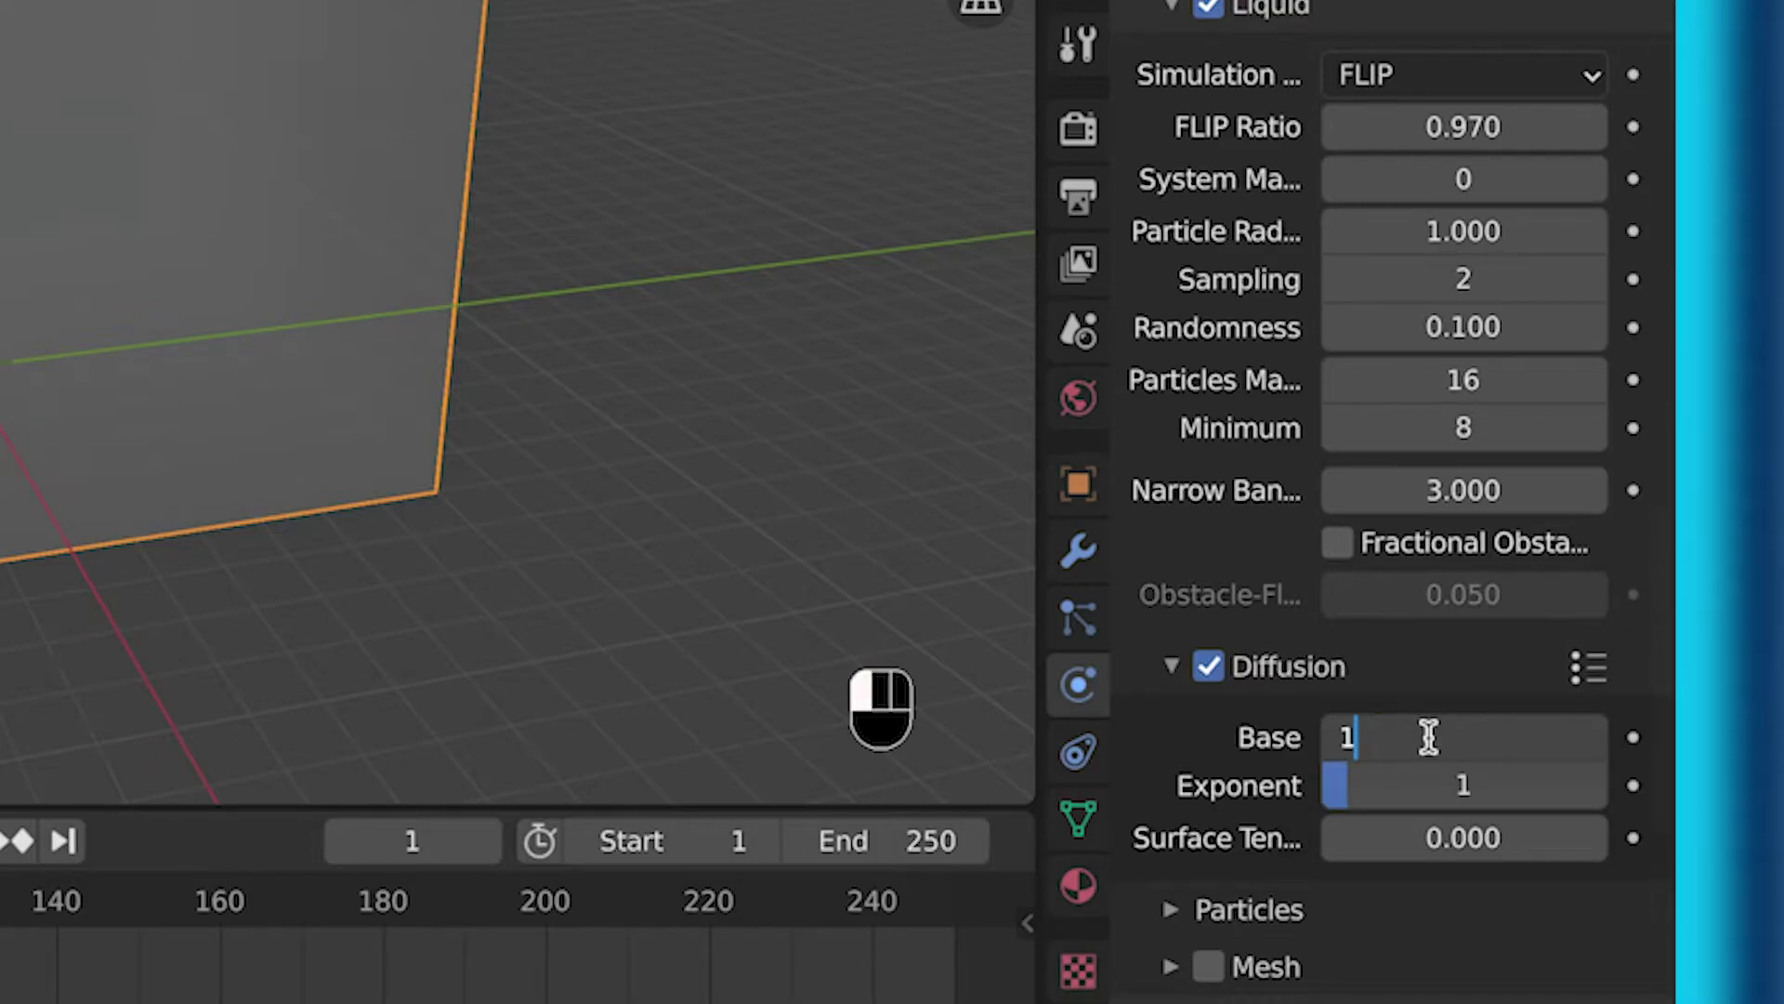
pyautogui.press('Return')
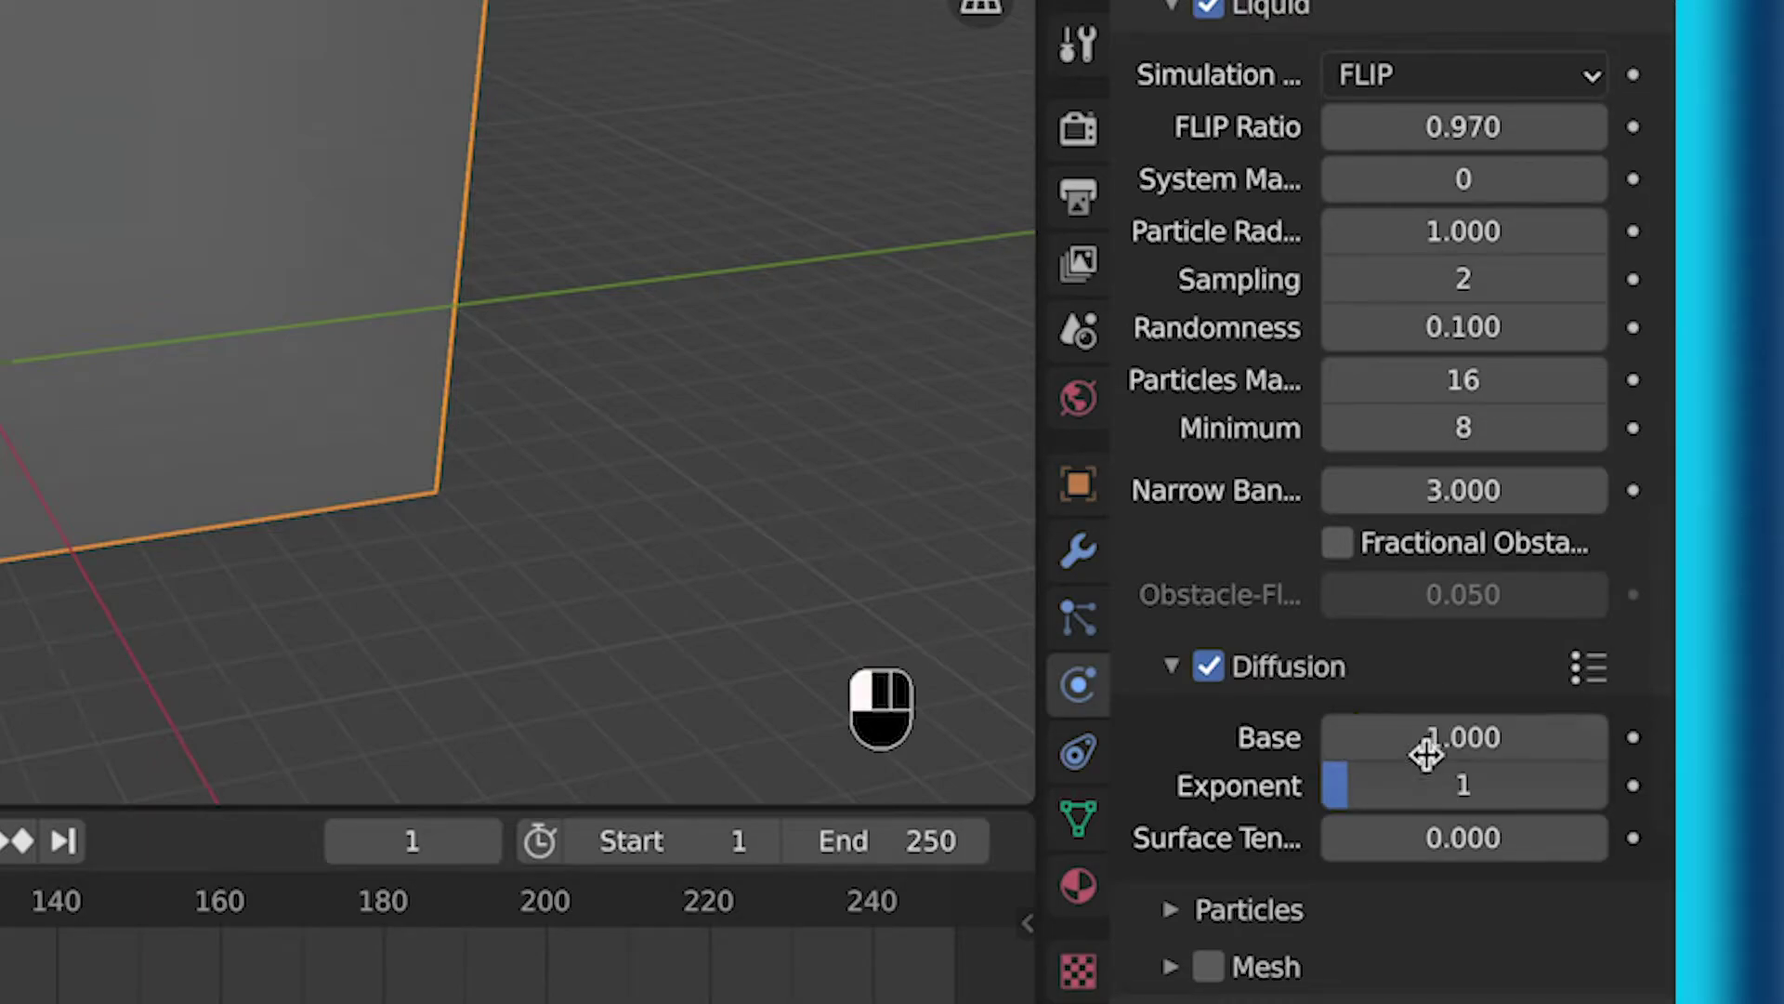
pyautogui.click(1421, 835)
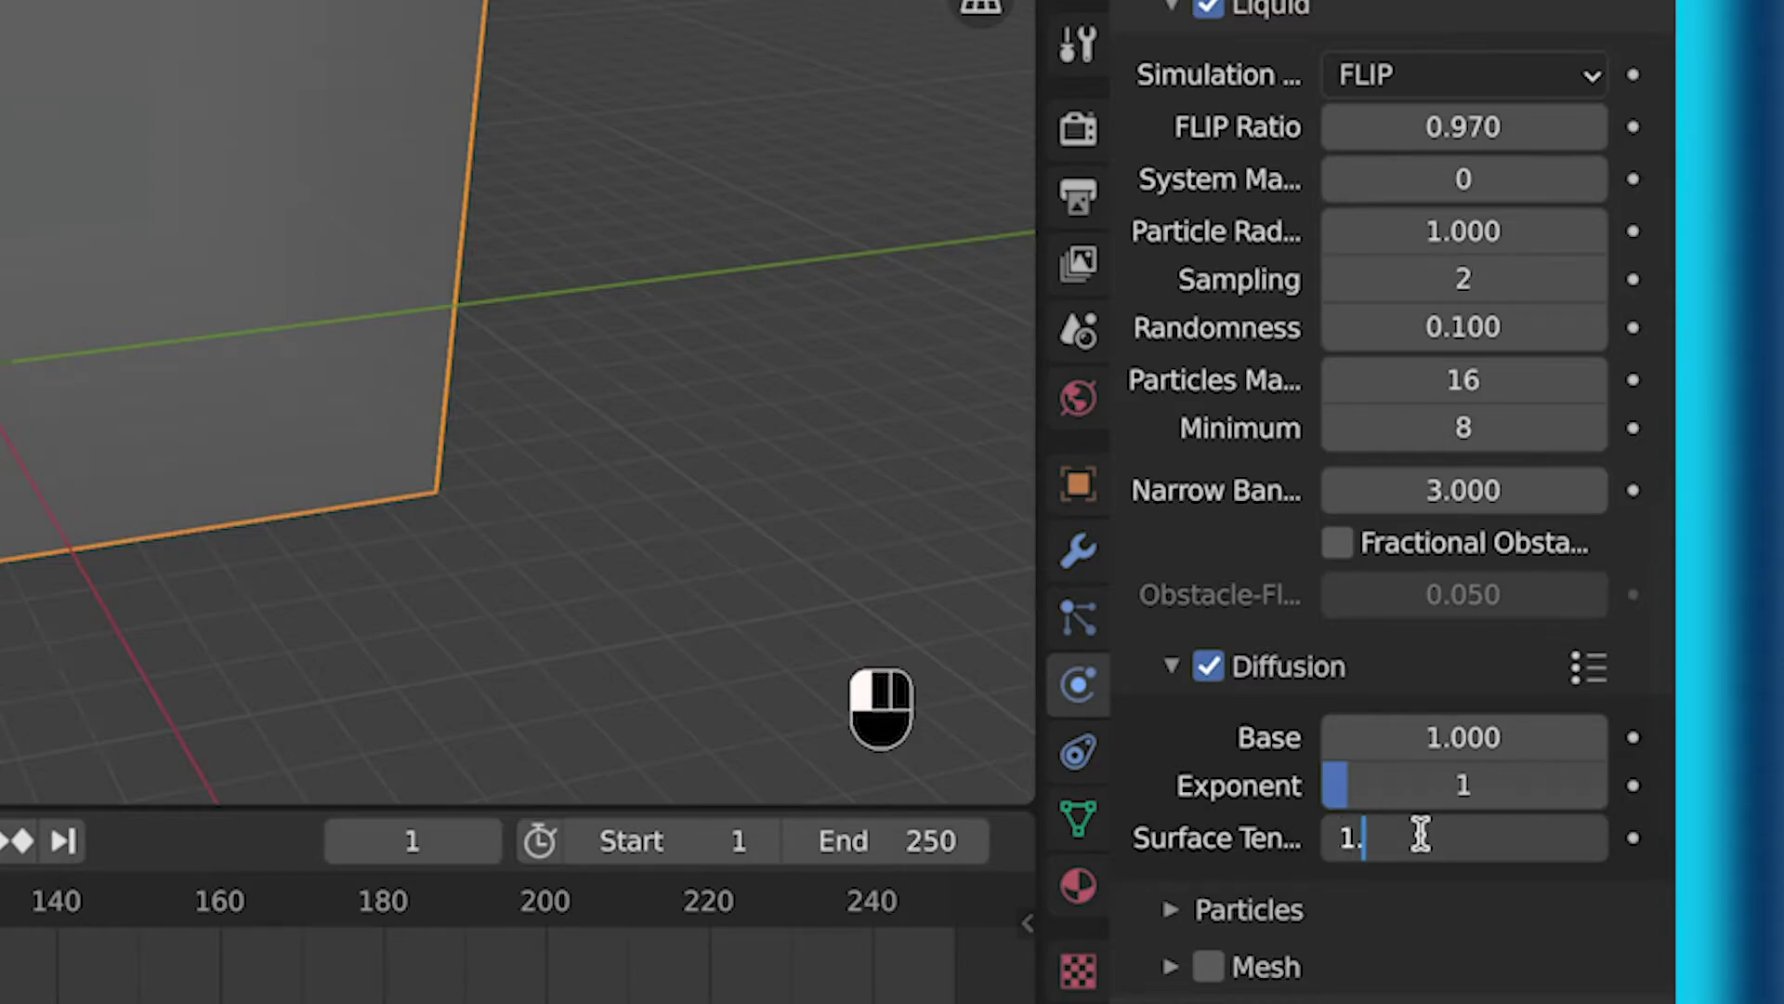
pyautogui.write('1.4')
pyautogui.press('Return')
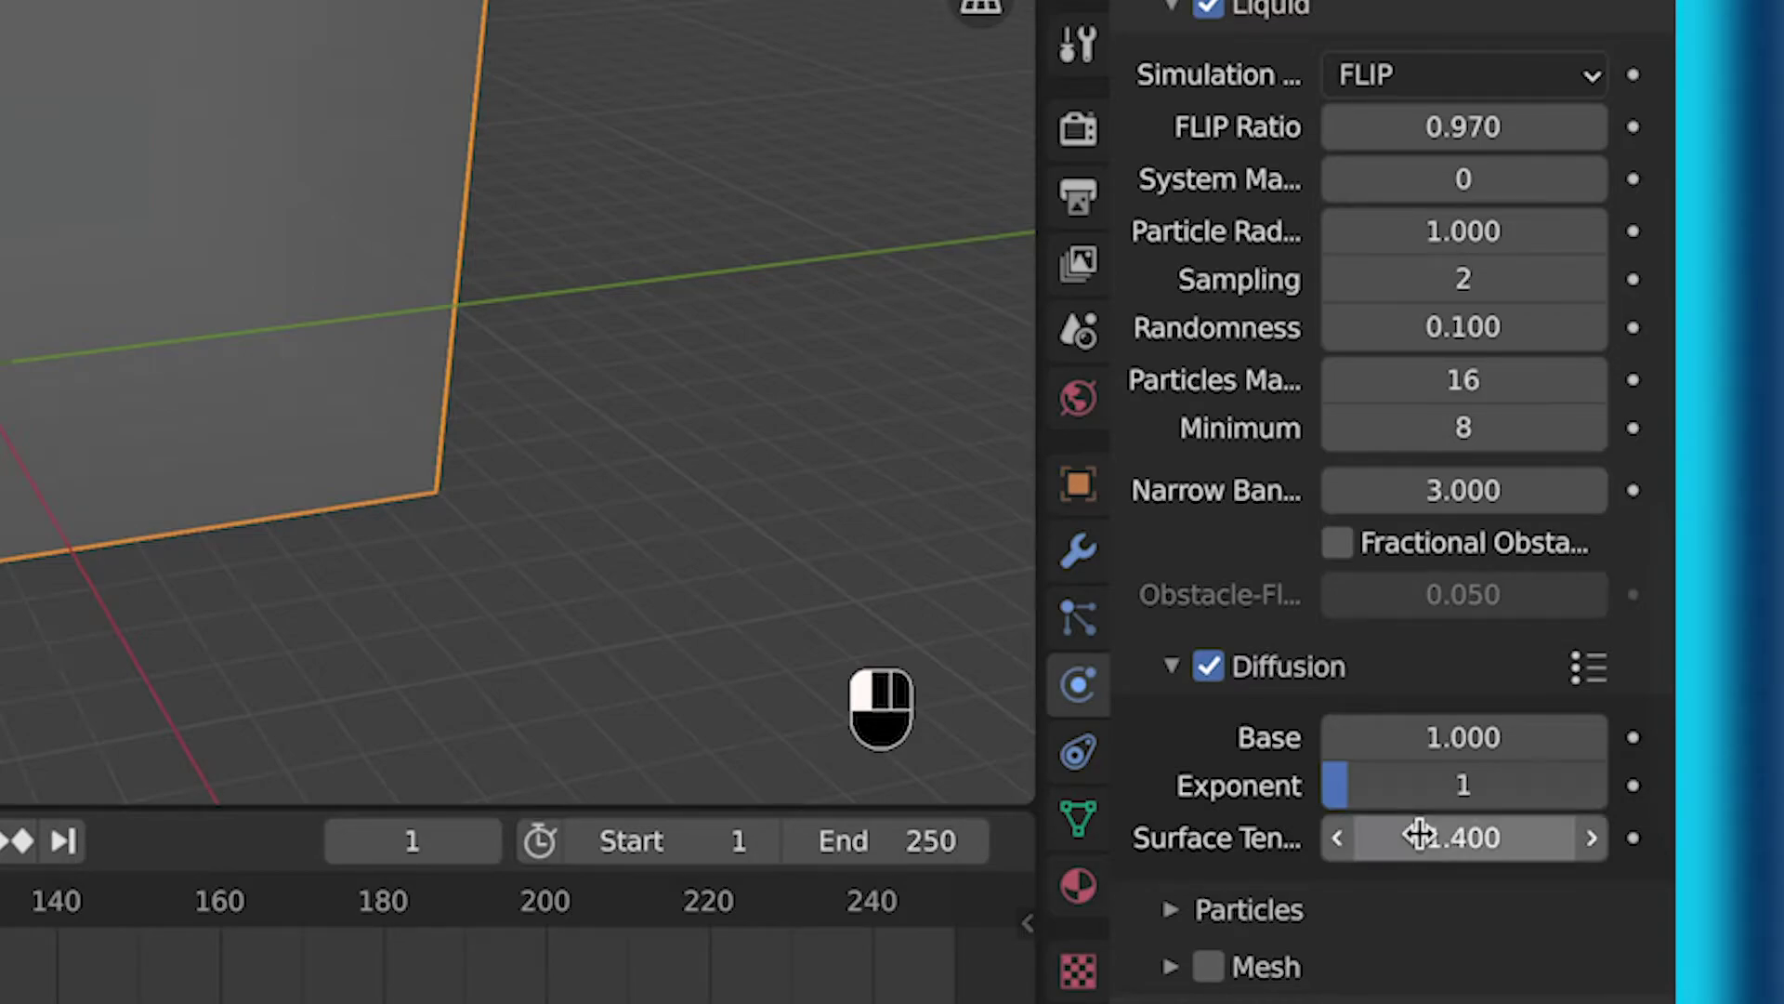
pyautogui.scroll(-4, 1209, 684)
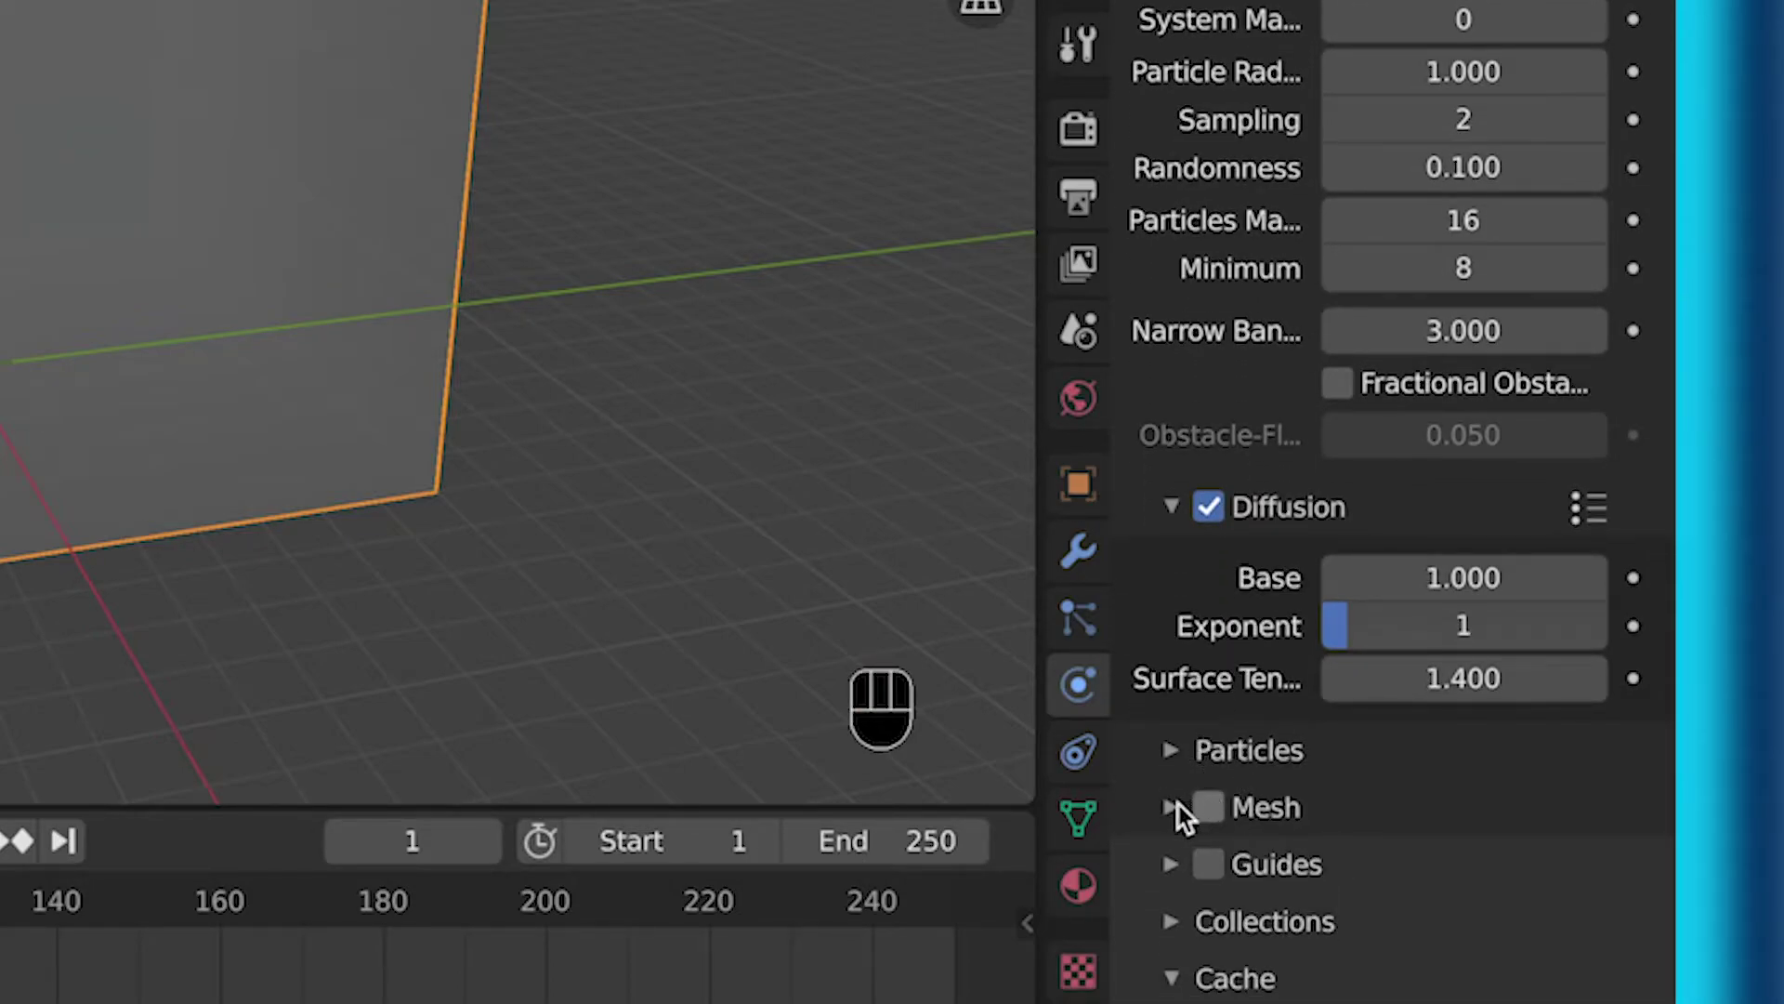
# Enable and expand Mesh generation for the liquid domain
pyautogui.click(1177, 807)
pyautogui.click(1170, 806)
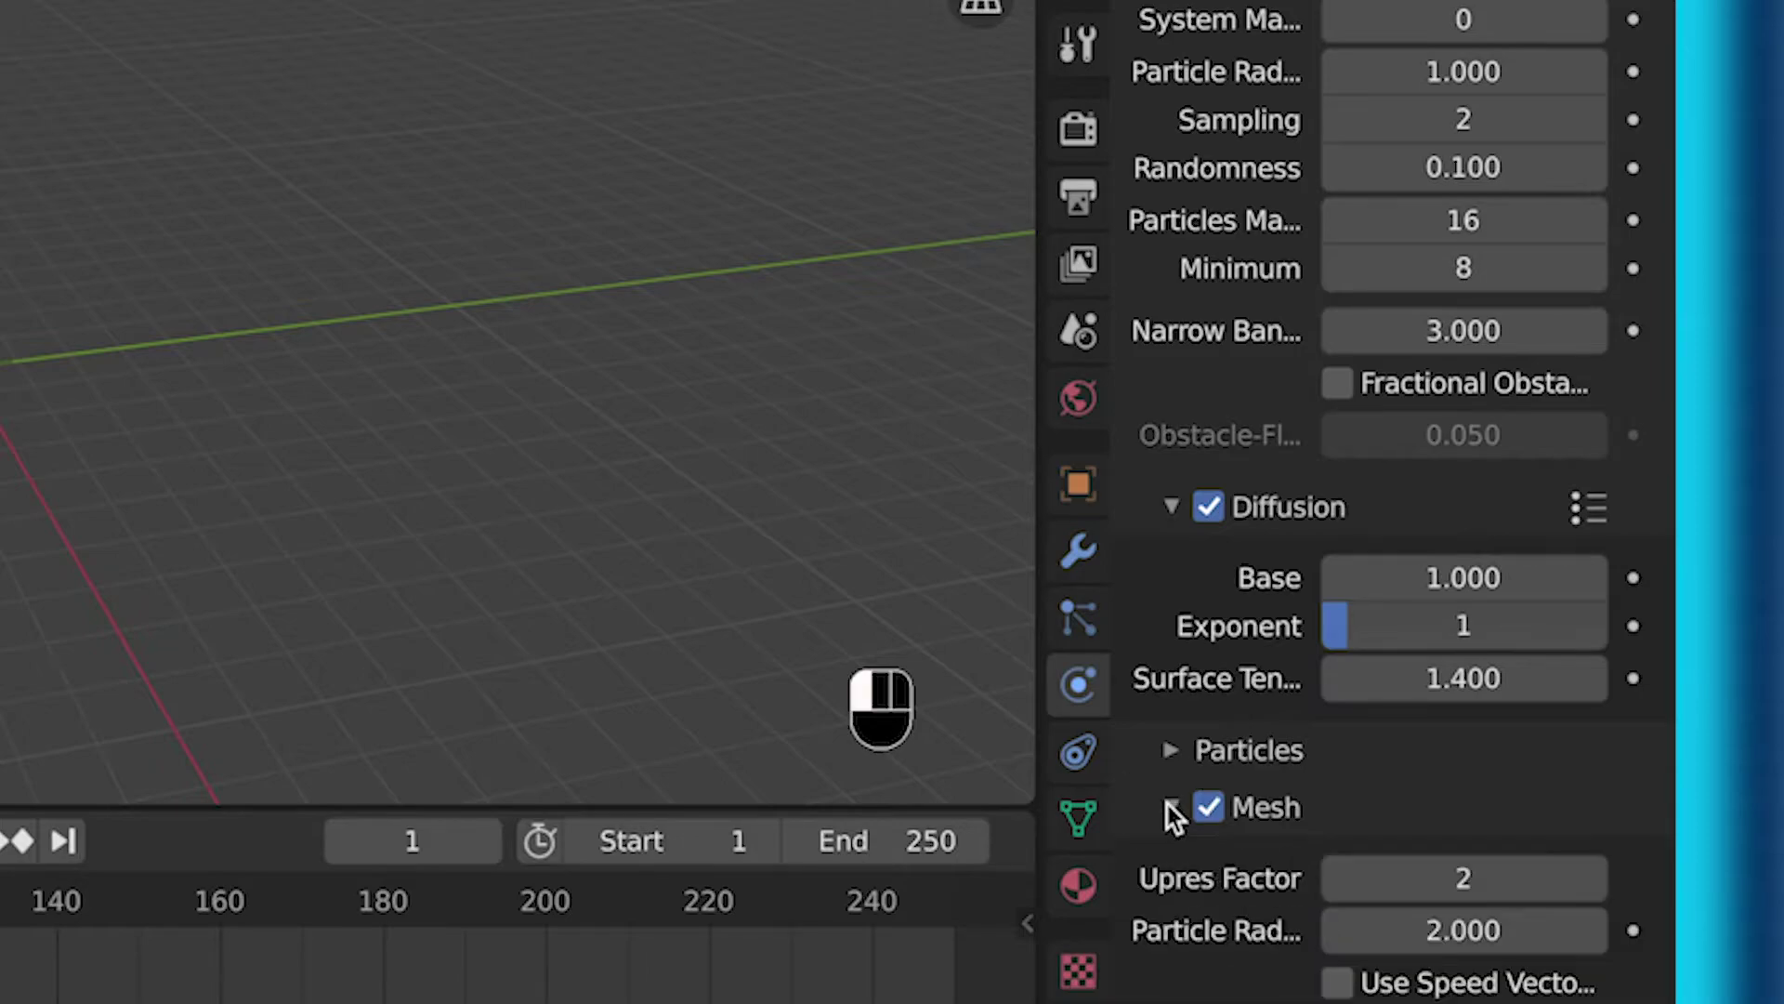
pyautogui.scroll(-2, 1370, 860)
pyautogui.scroll(-5, 1370, 861)
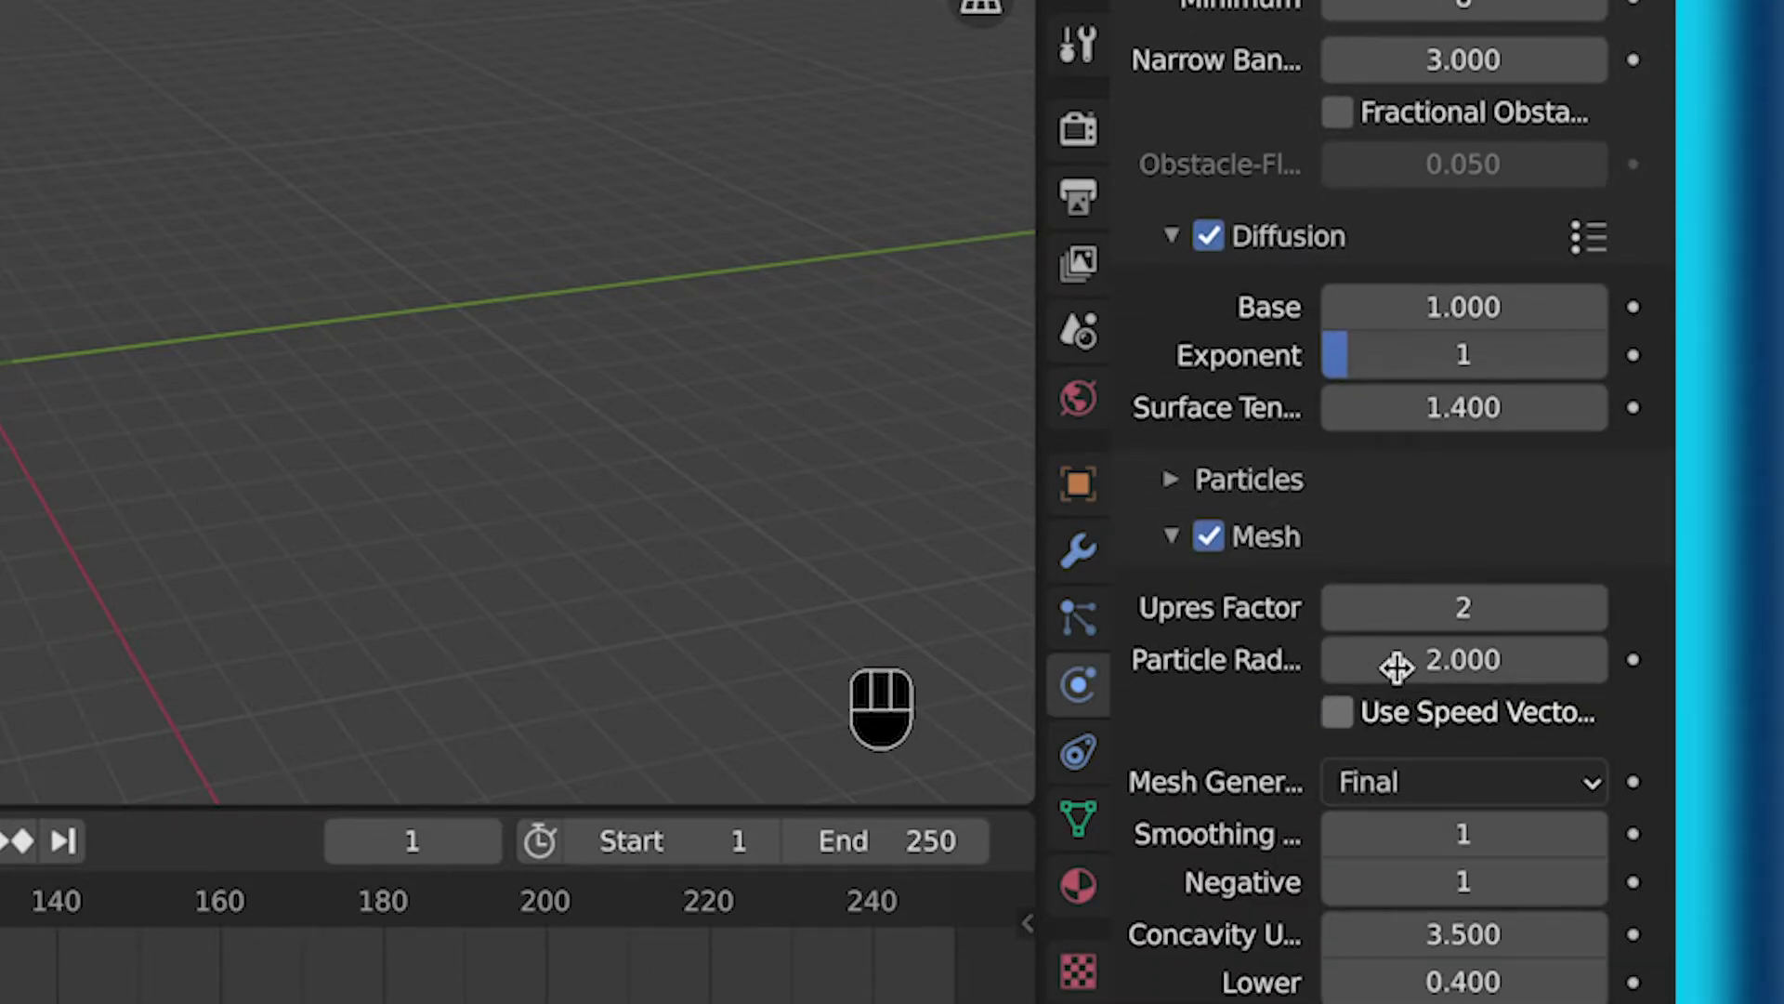
pyautogui.scroll(-2, 1398, 667)
pyautogui.scroll(-1, 1397, 667)
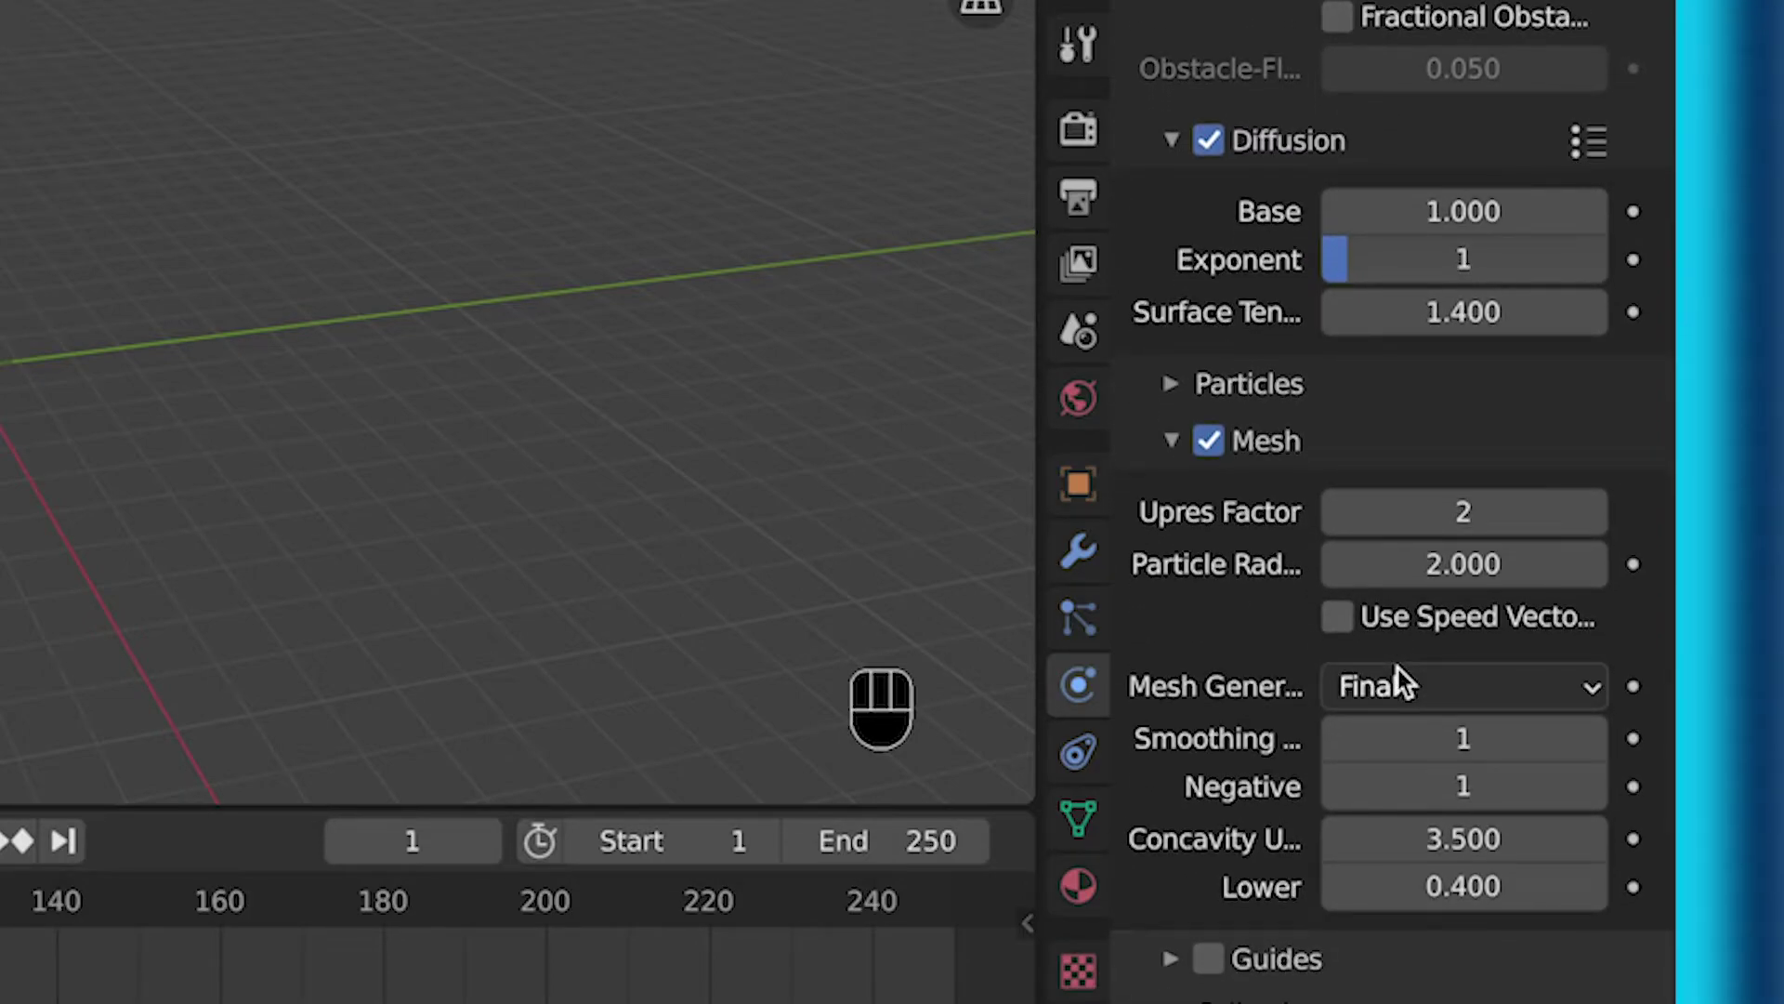
pyautogui.scroll(-6, 1397, 667)
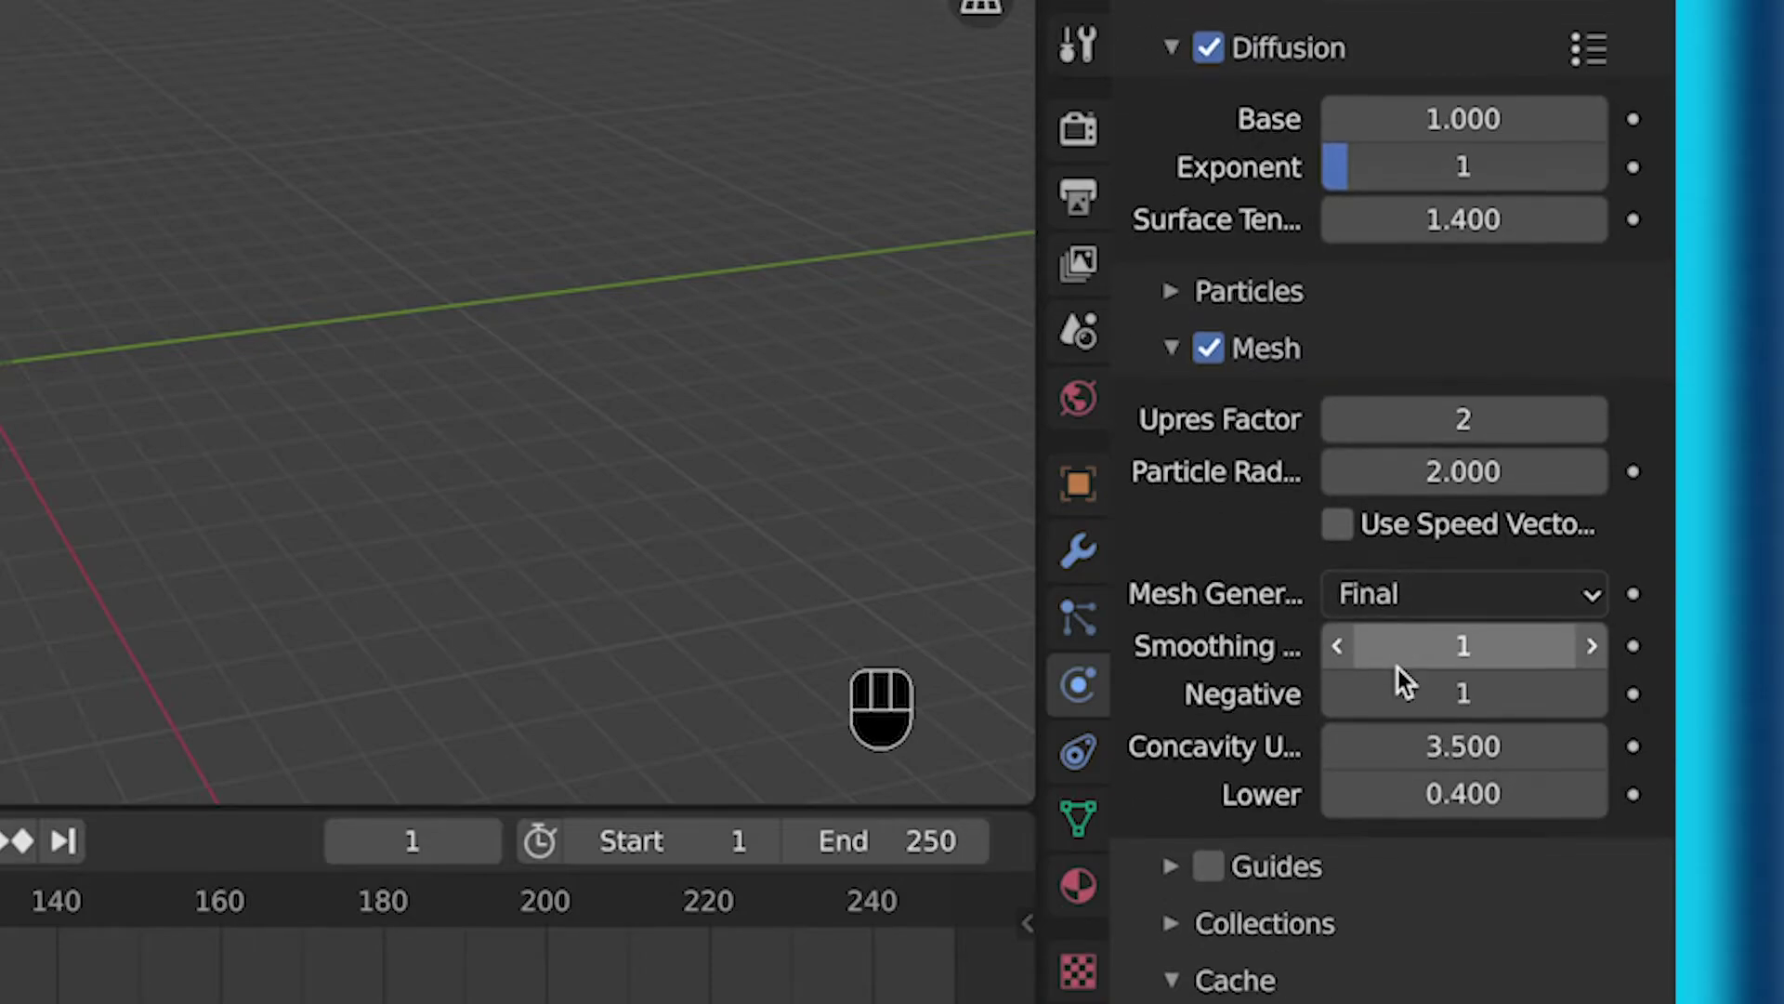
pyautogui.scroll(-10, 1398, 668)
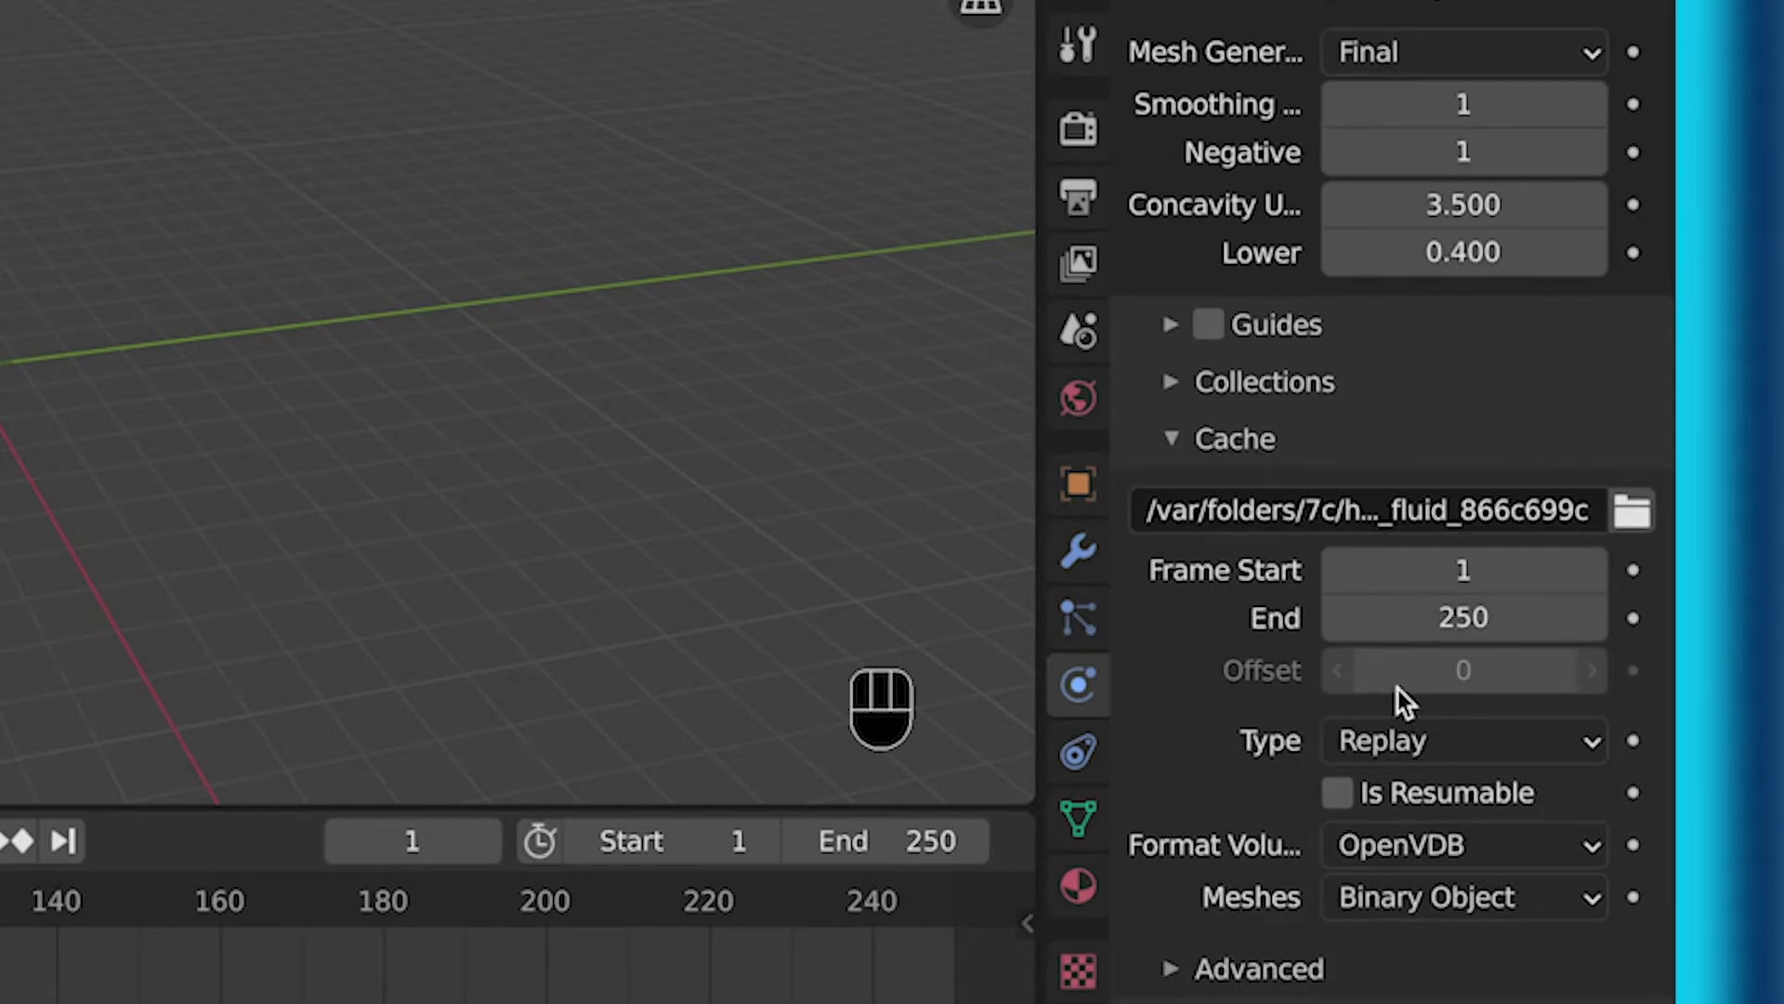
pyautogui.scroll(1, 1394, 683)
# Set the cache type to All and start Bake All
pyautogui.click(1403, 760)
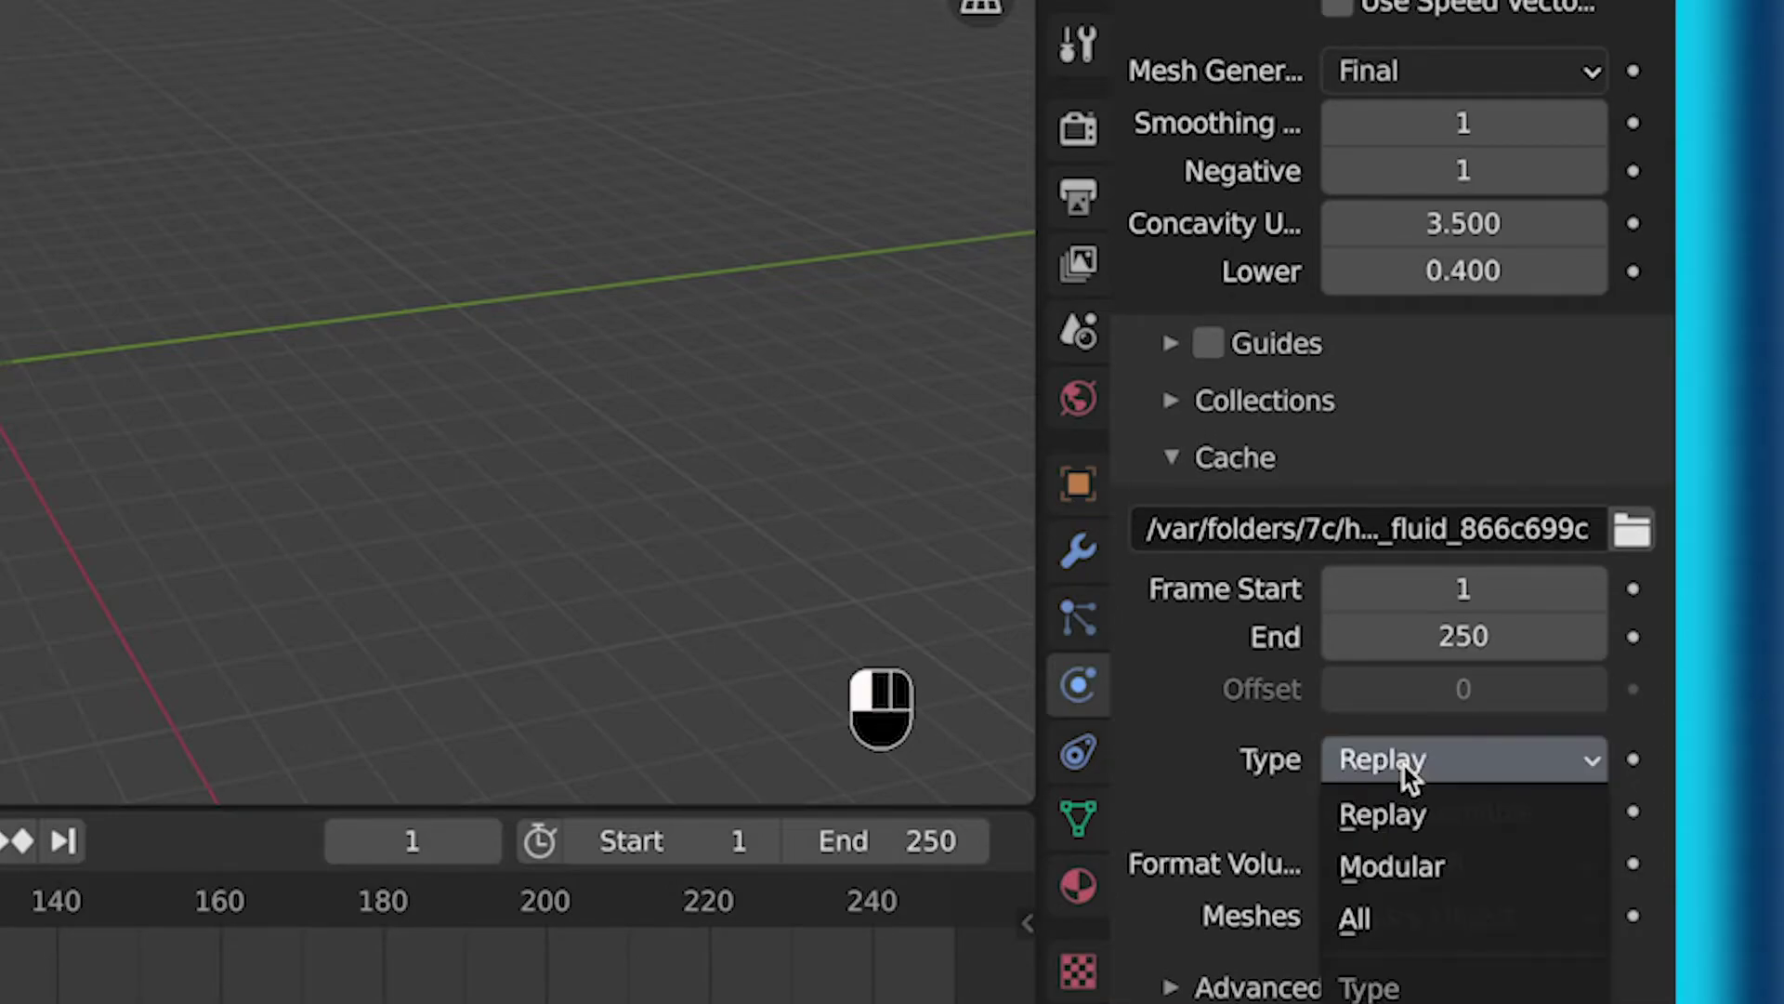
pyautogui.click(1370, 933)
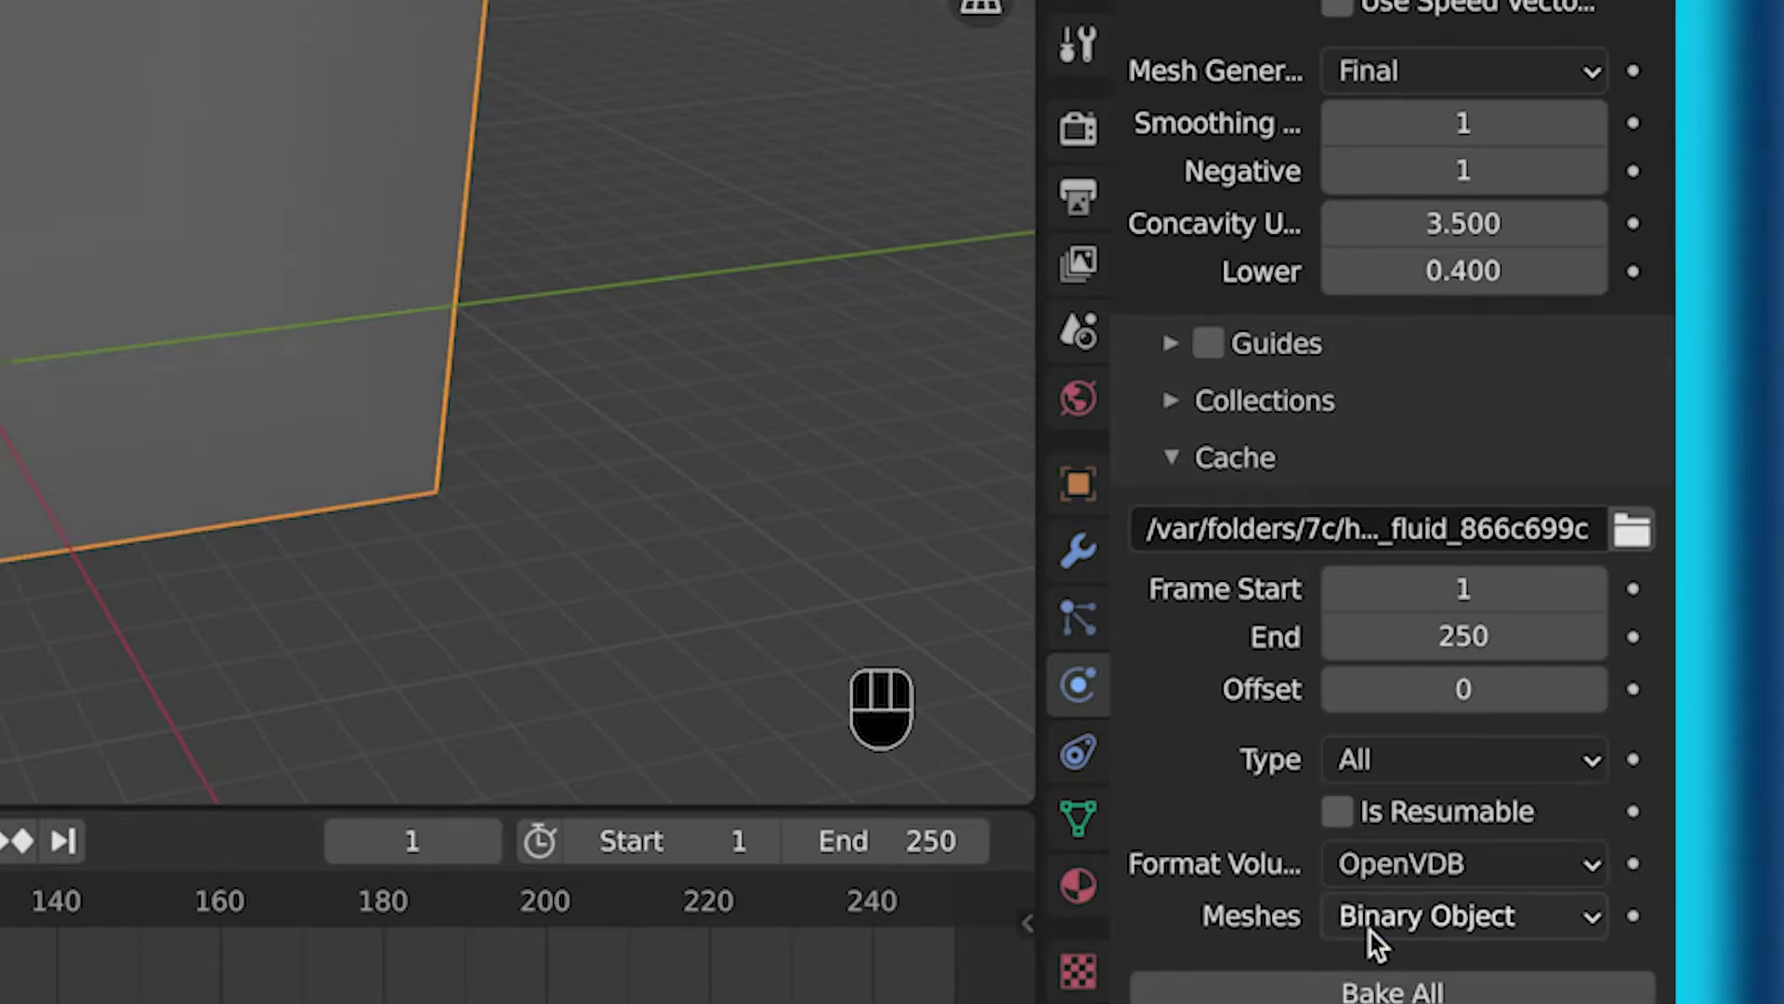
pyautogui.scroll(-2, 1331, 794)
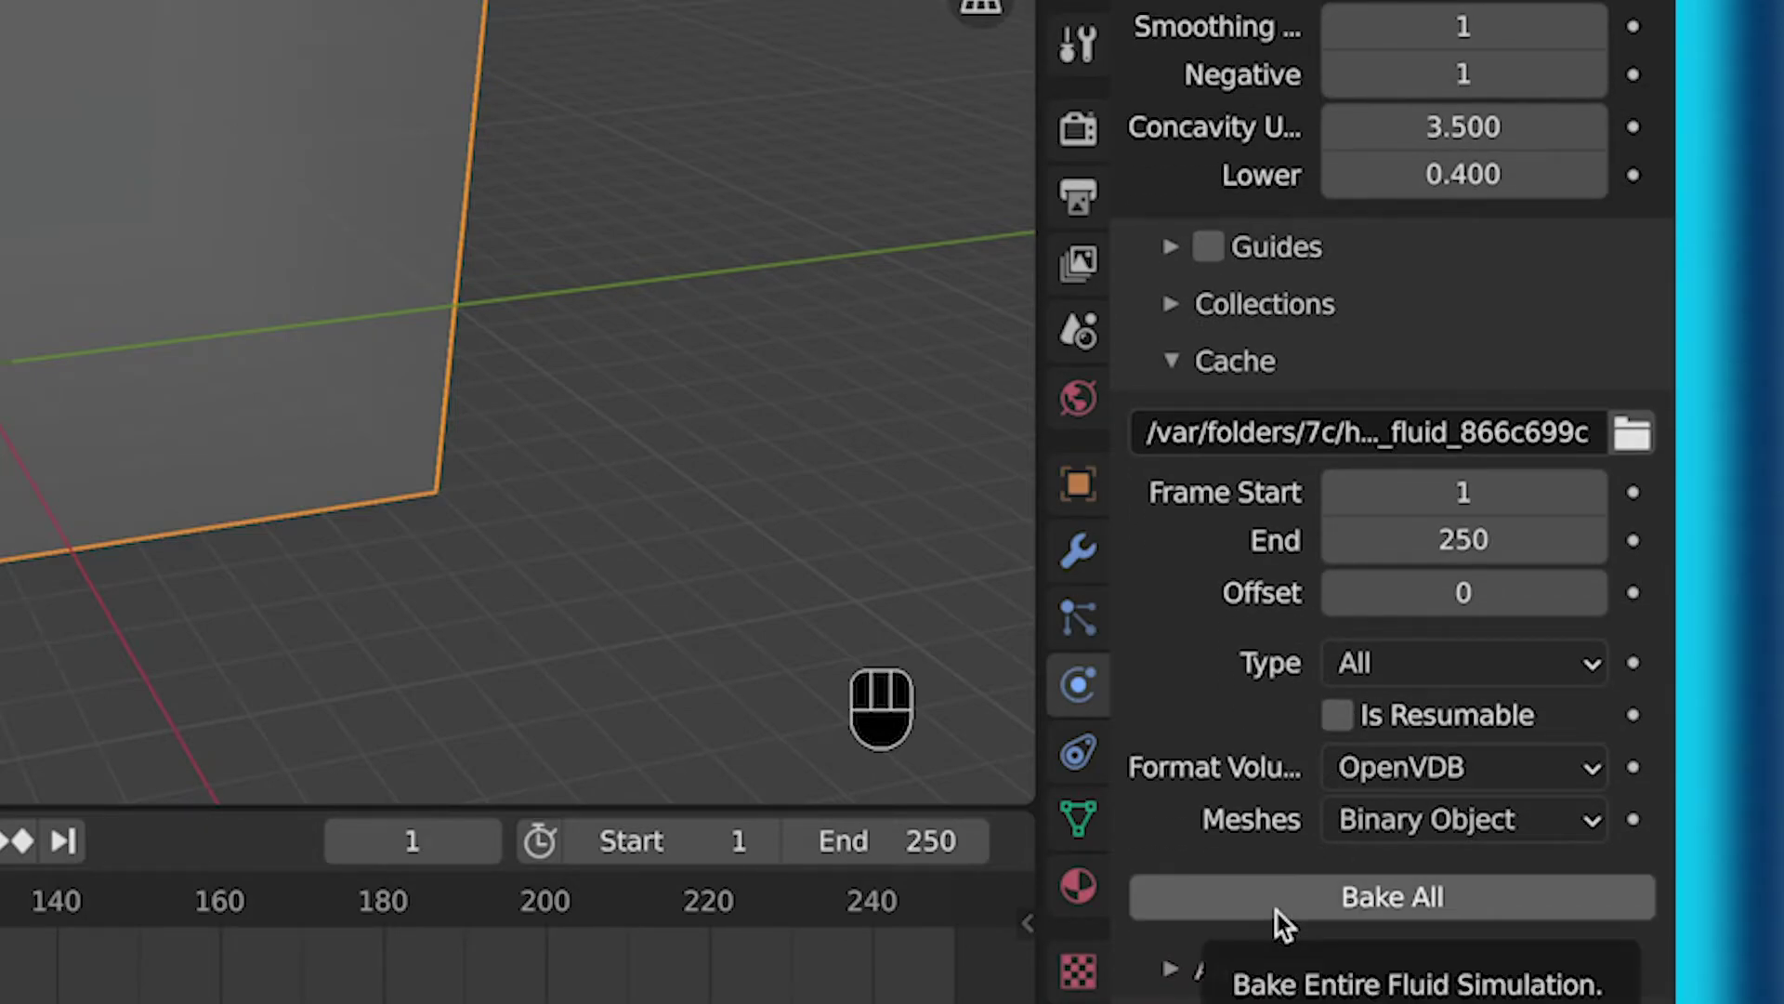
pyautogui.click(1277, 911)
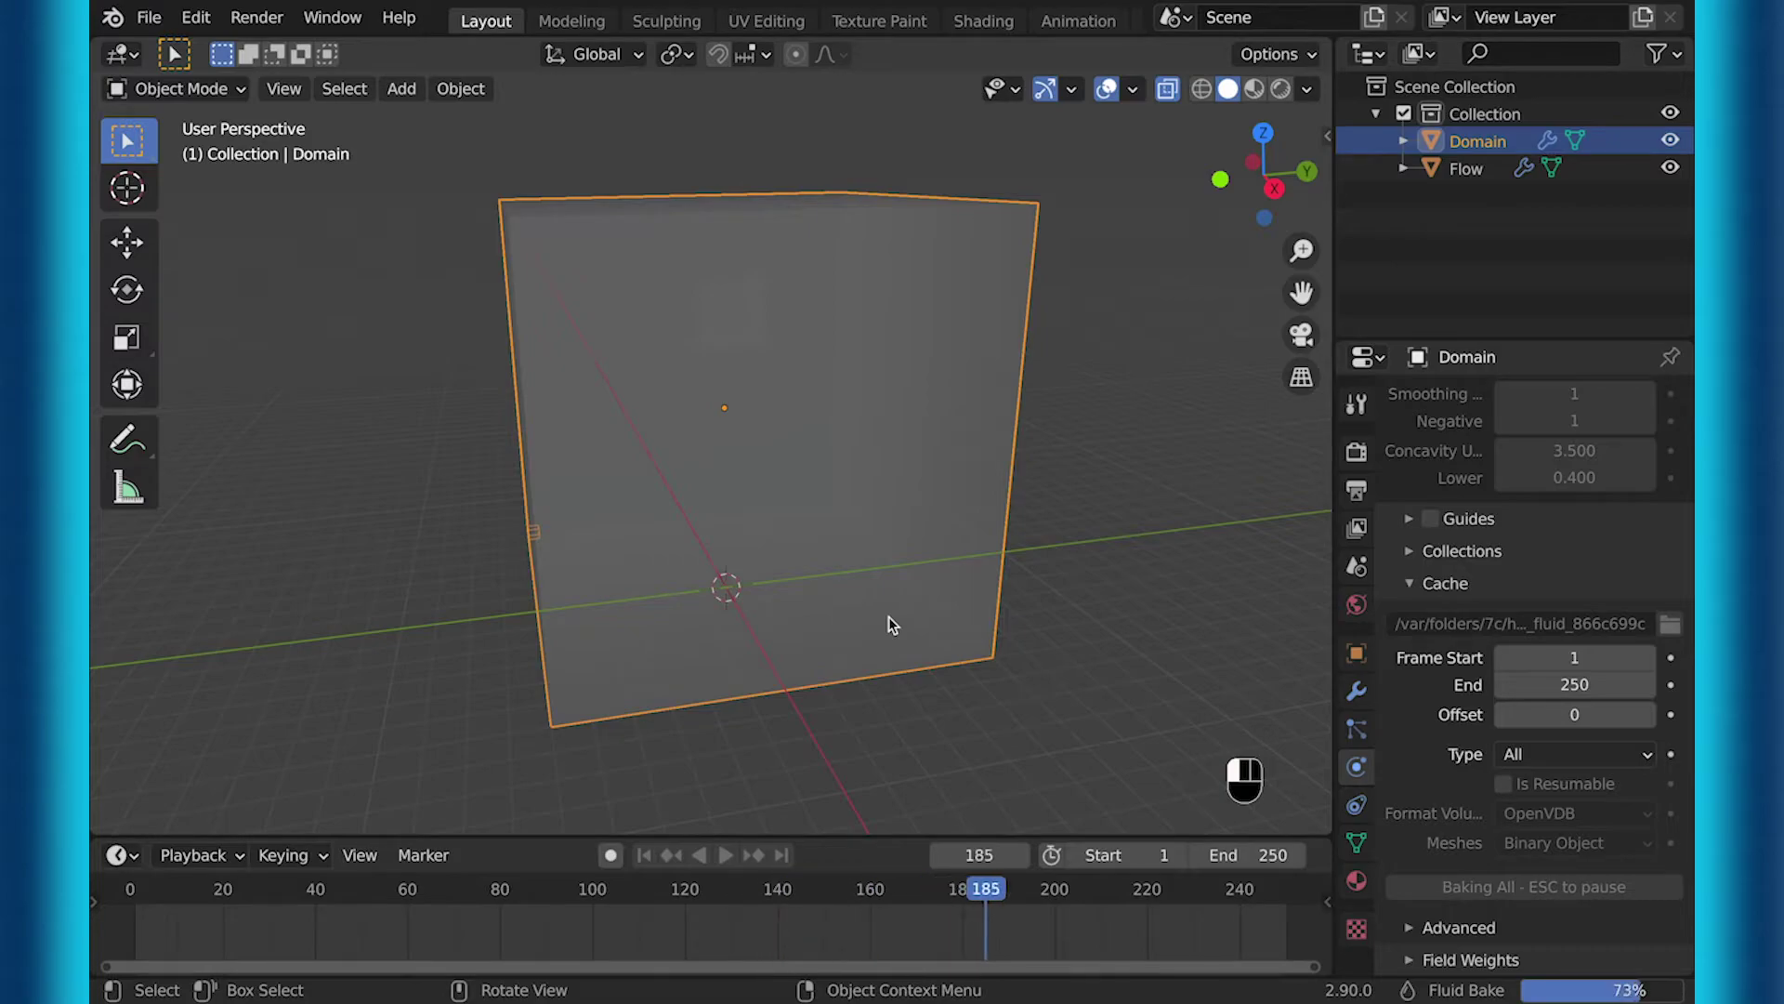
# Play back the baked liquid from the first frames and reselect the liquid domain
pyautogui.click(493, 687)
pyautogui.press('space')
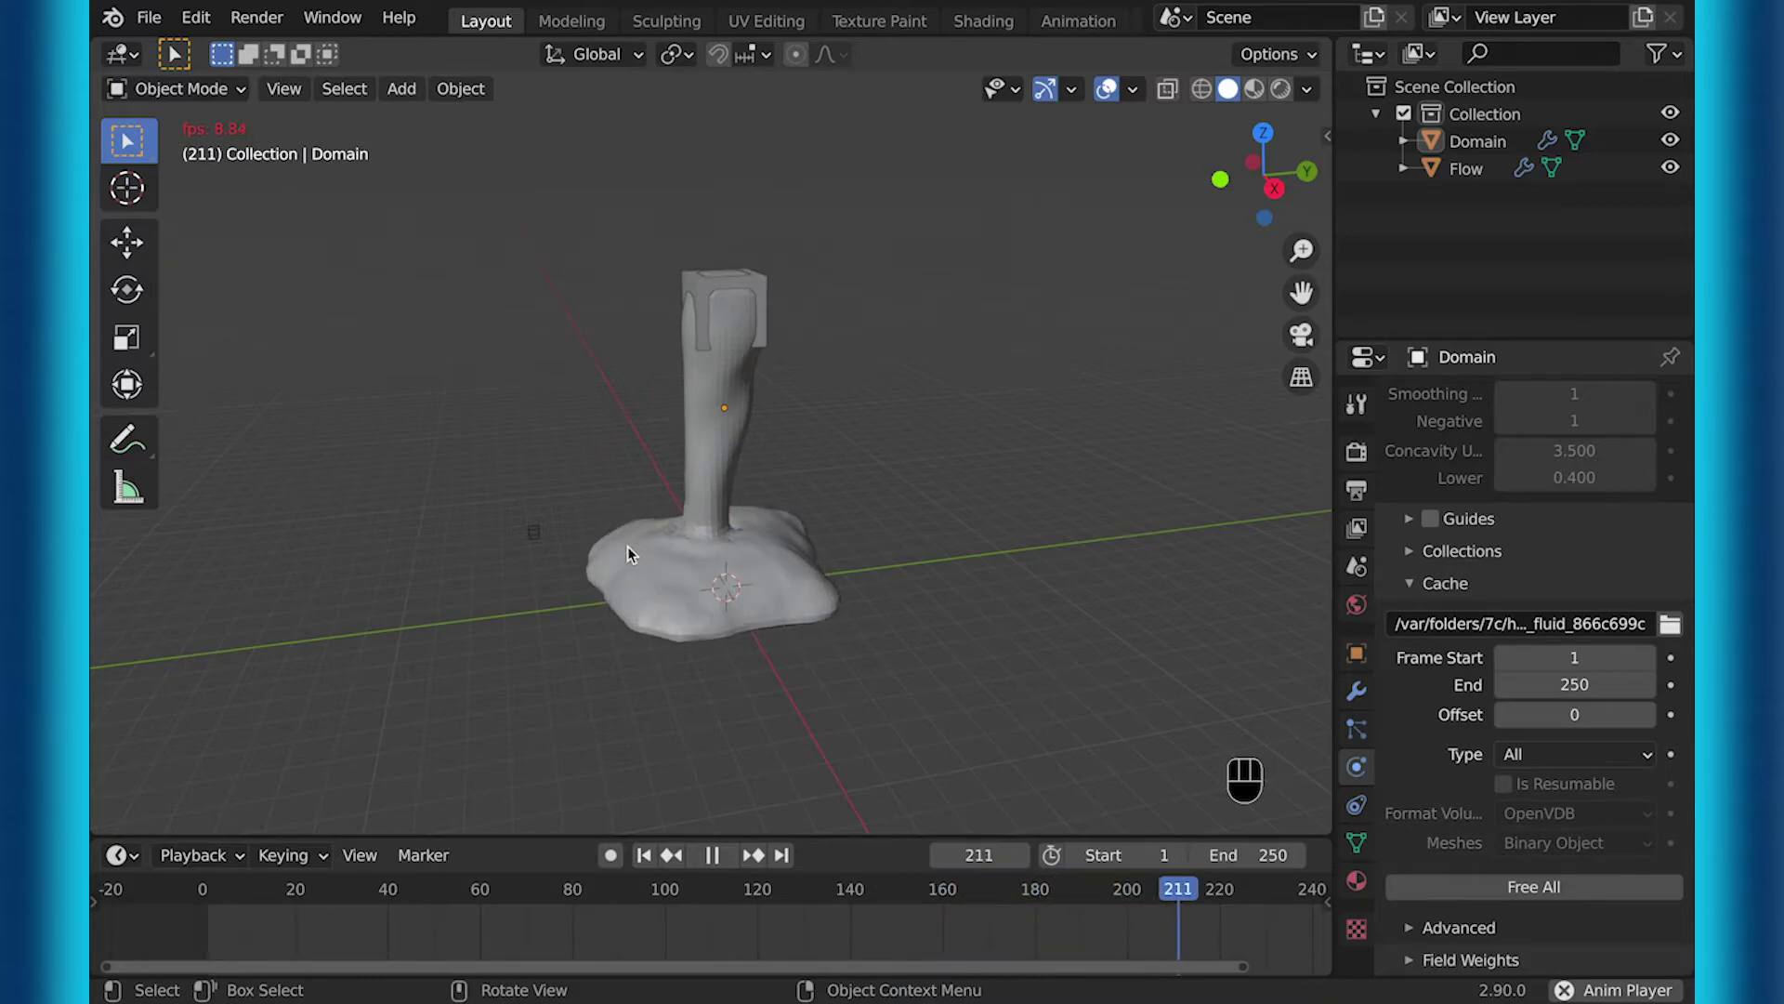
pyautogui.moveTo(239, 893); pyautogui.dragTo(183, 895)
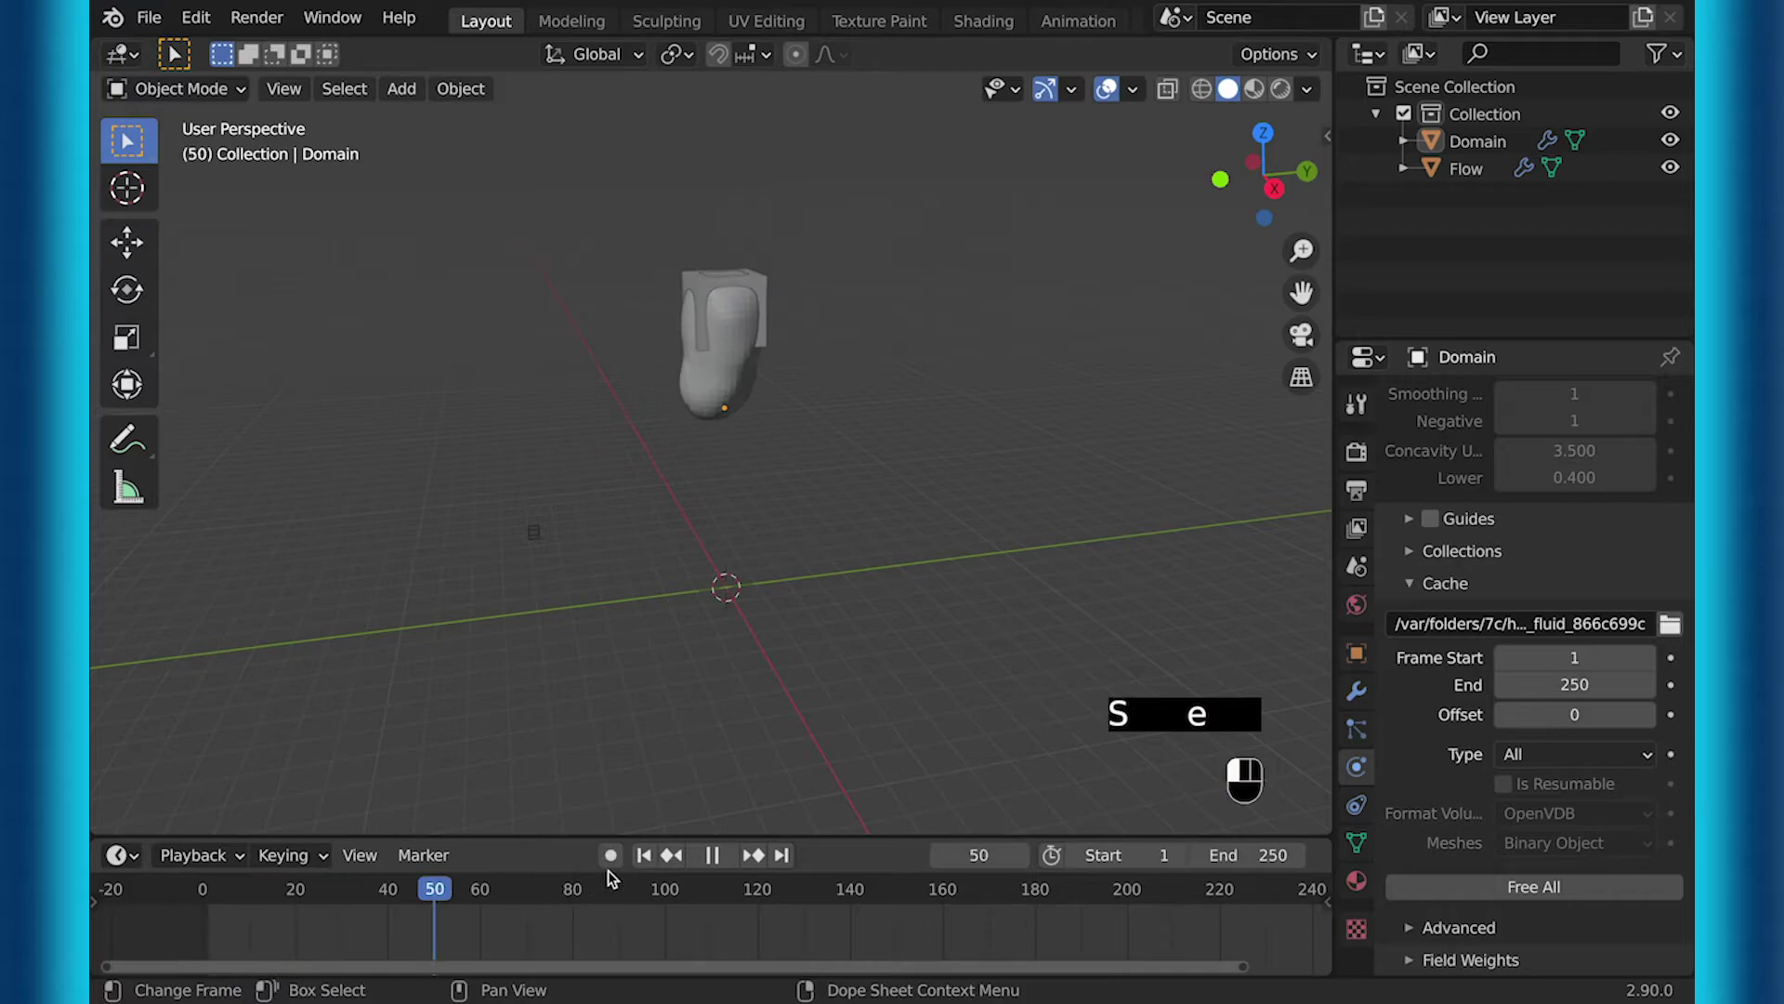
pyautogui.press('space')
pyautogui.rightClick(715, 457)
pyautogui.click(716, 456)
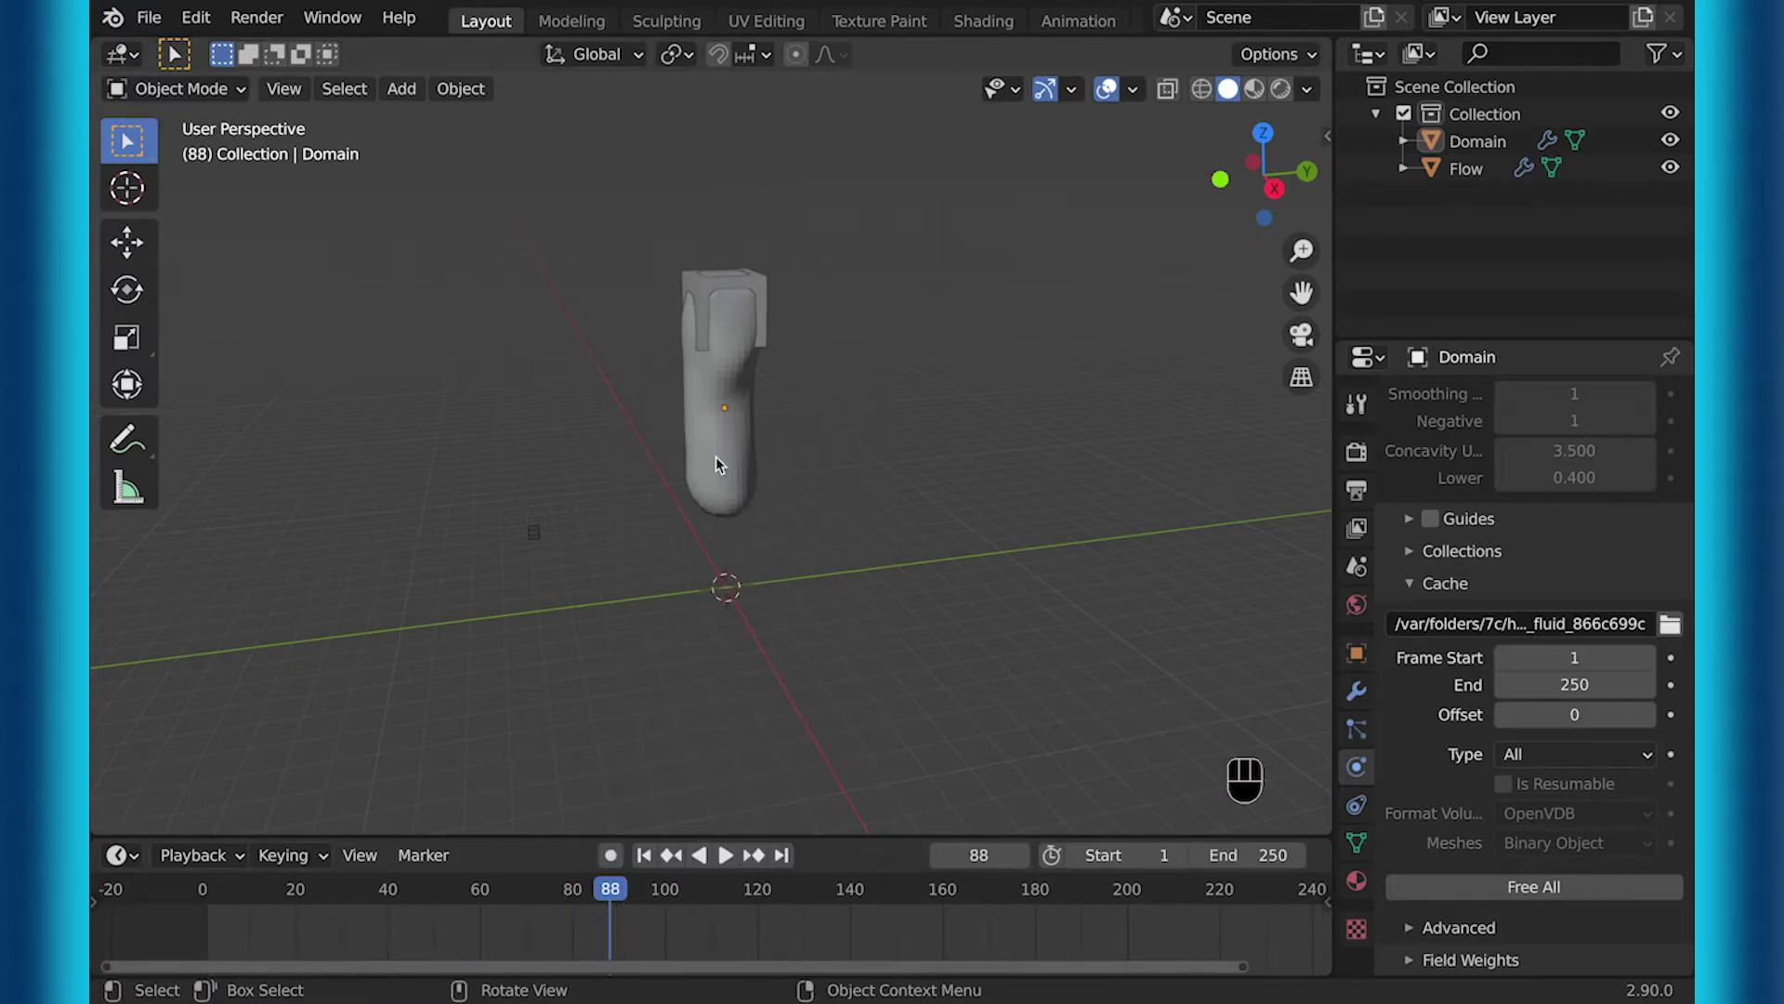
pyautogui.click(718, 453)
pyautogui.click(202, 883)
pyautogui.press('space')
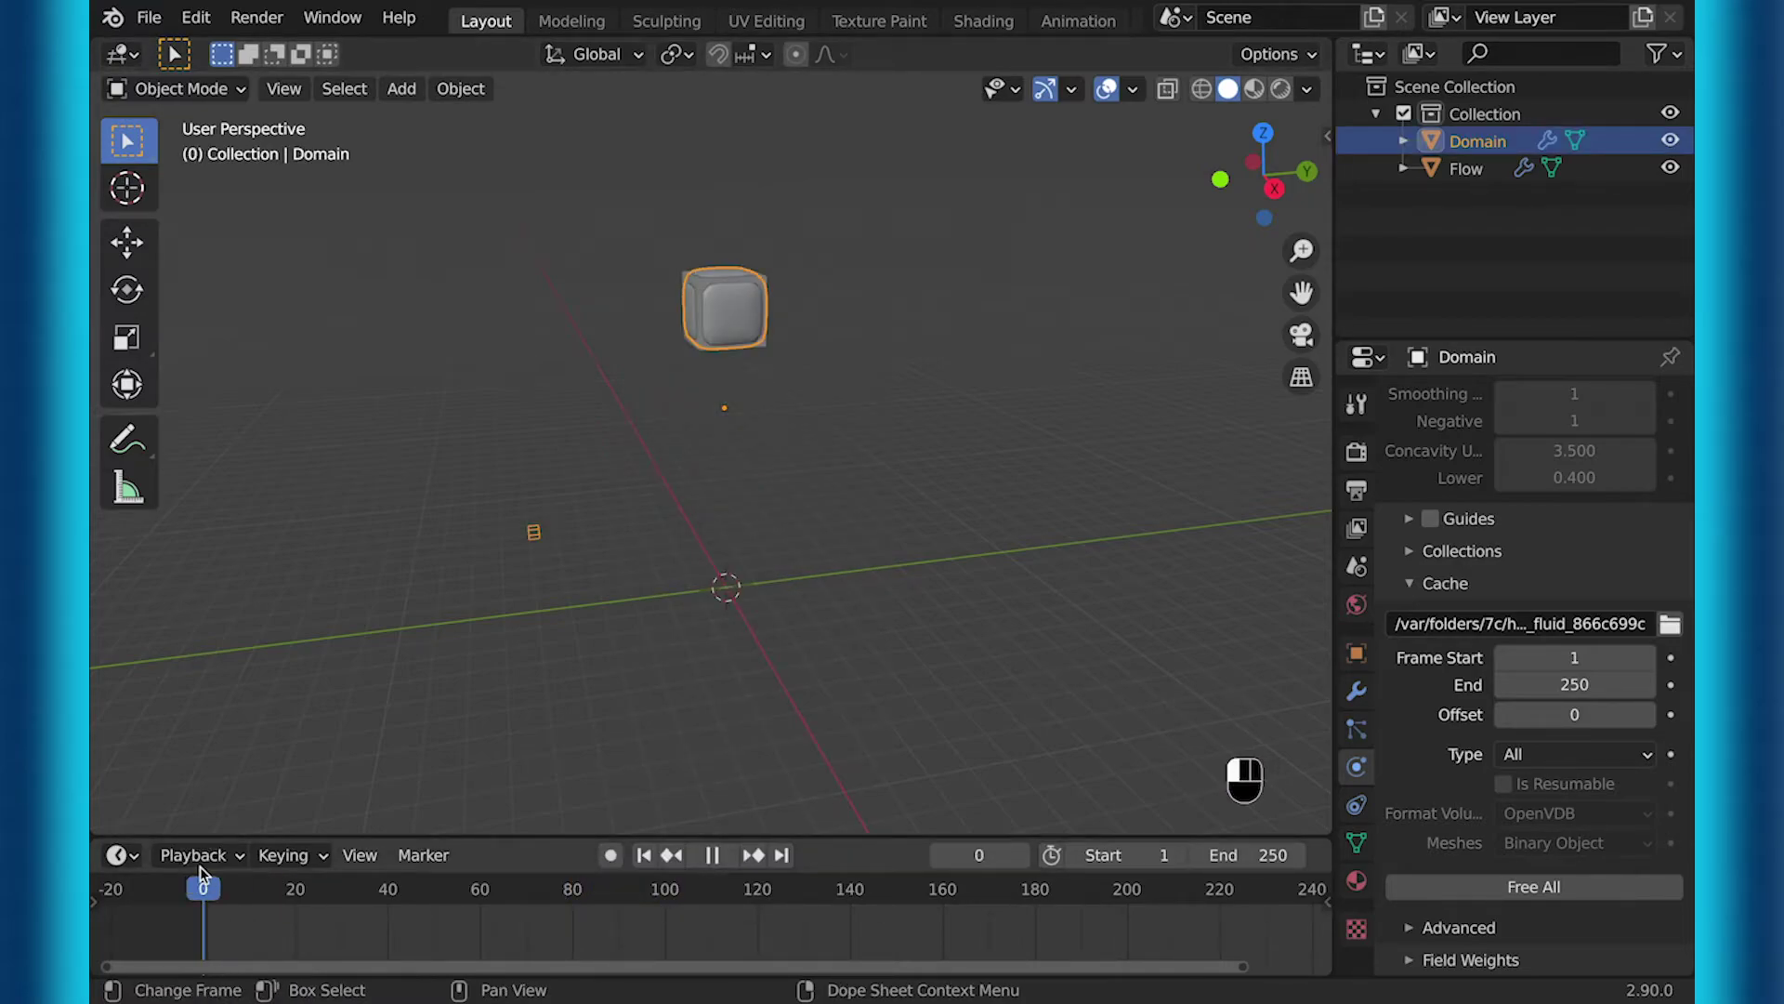
# In the Shading workspace, frame the liquid and create a new material for it
pyautogui.click(980, 21)
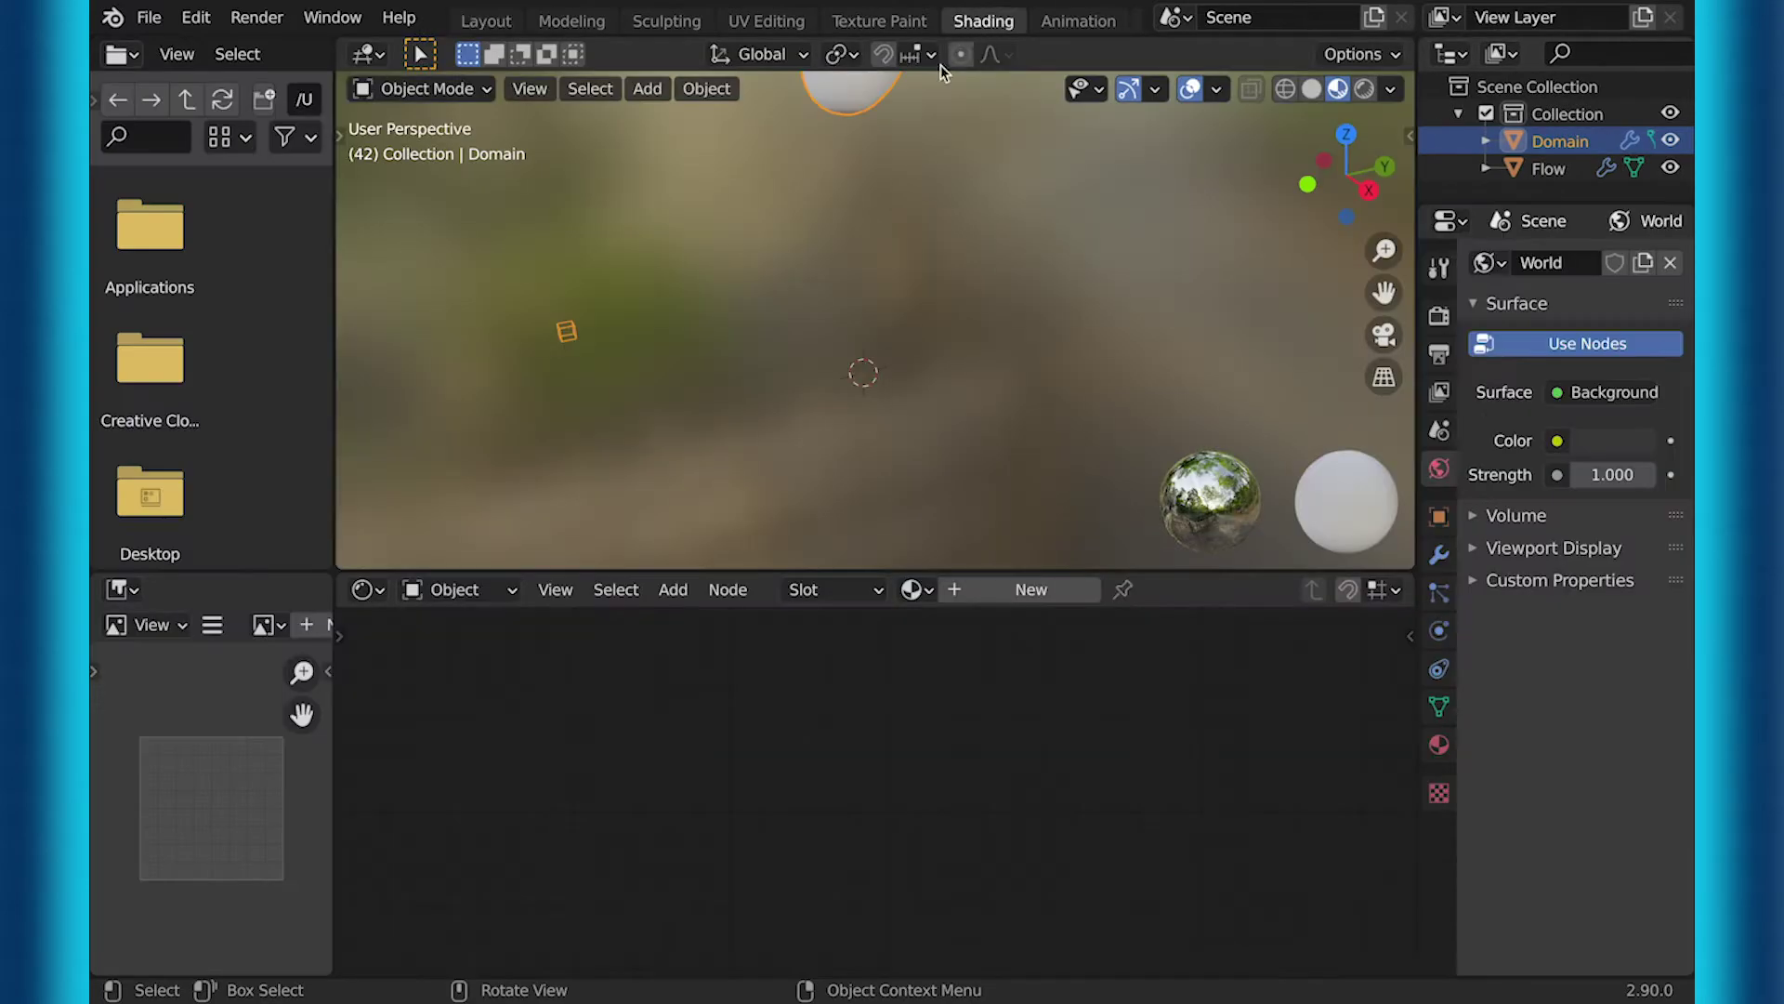
pyautogui.press('KP_Decimal')
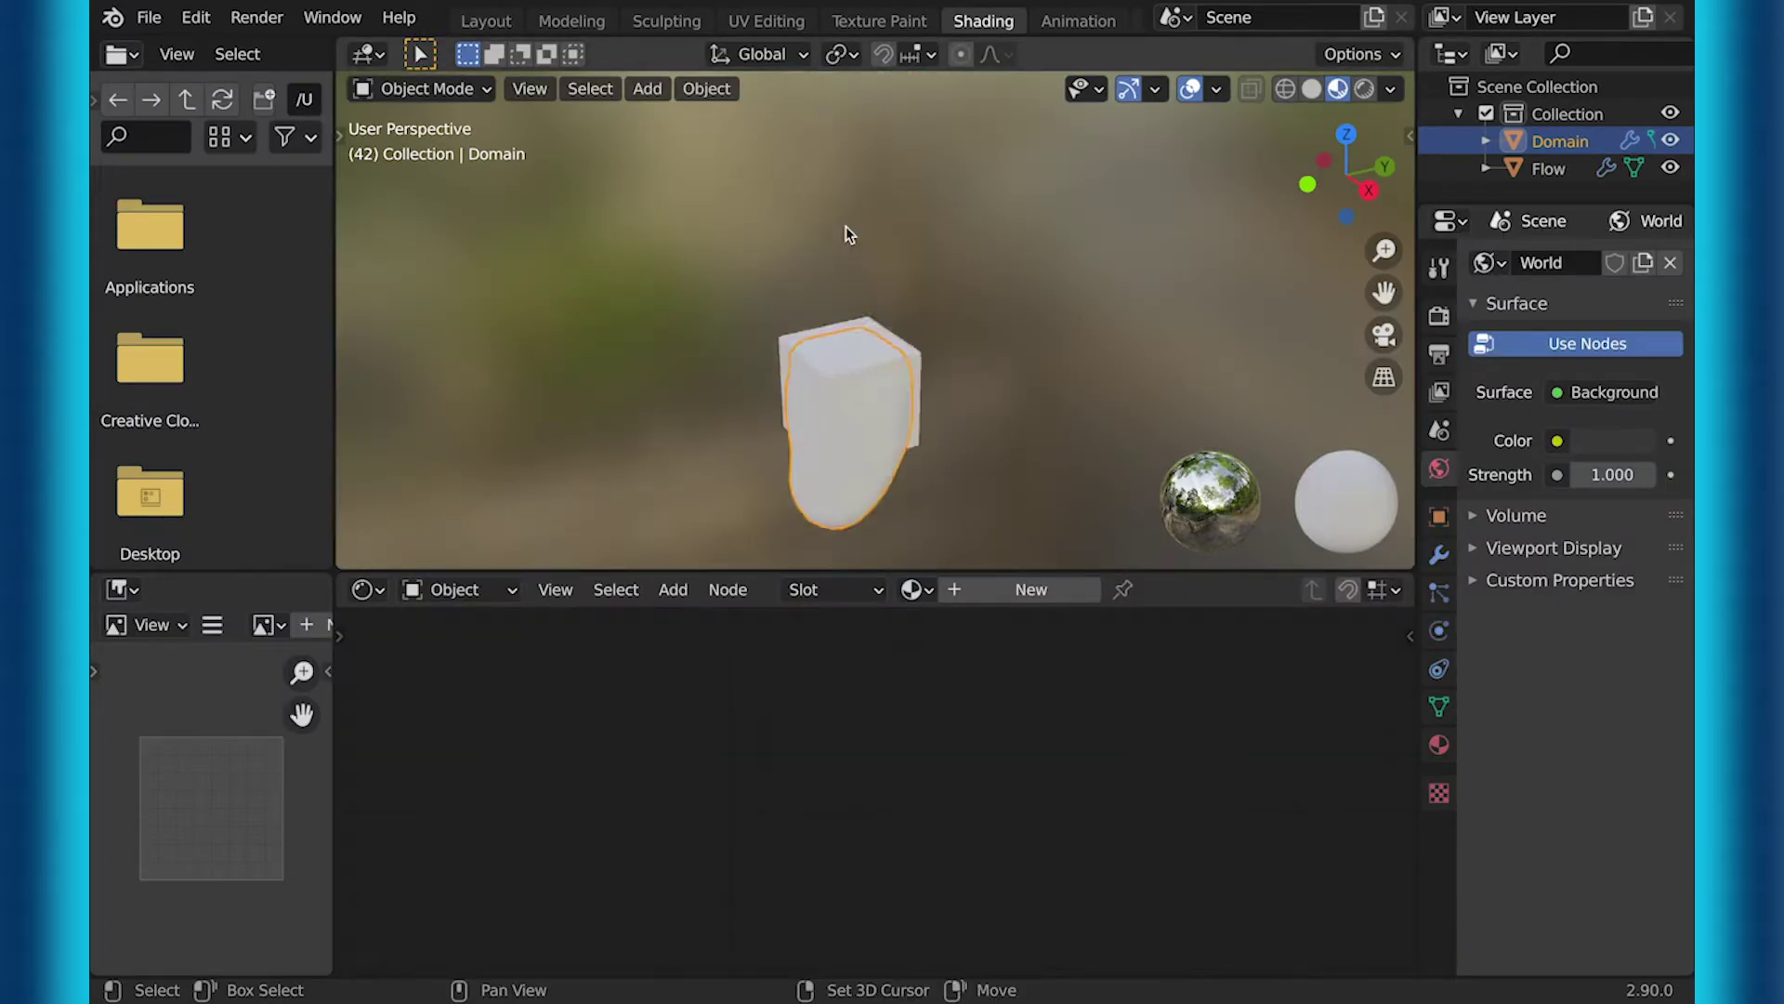
pyautogui.moveTo(888, 233); pyautogui.dragTo(842, 266, button='middle')
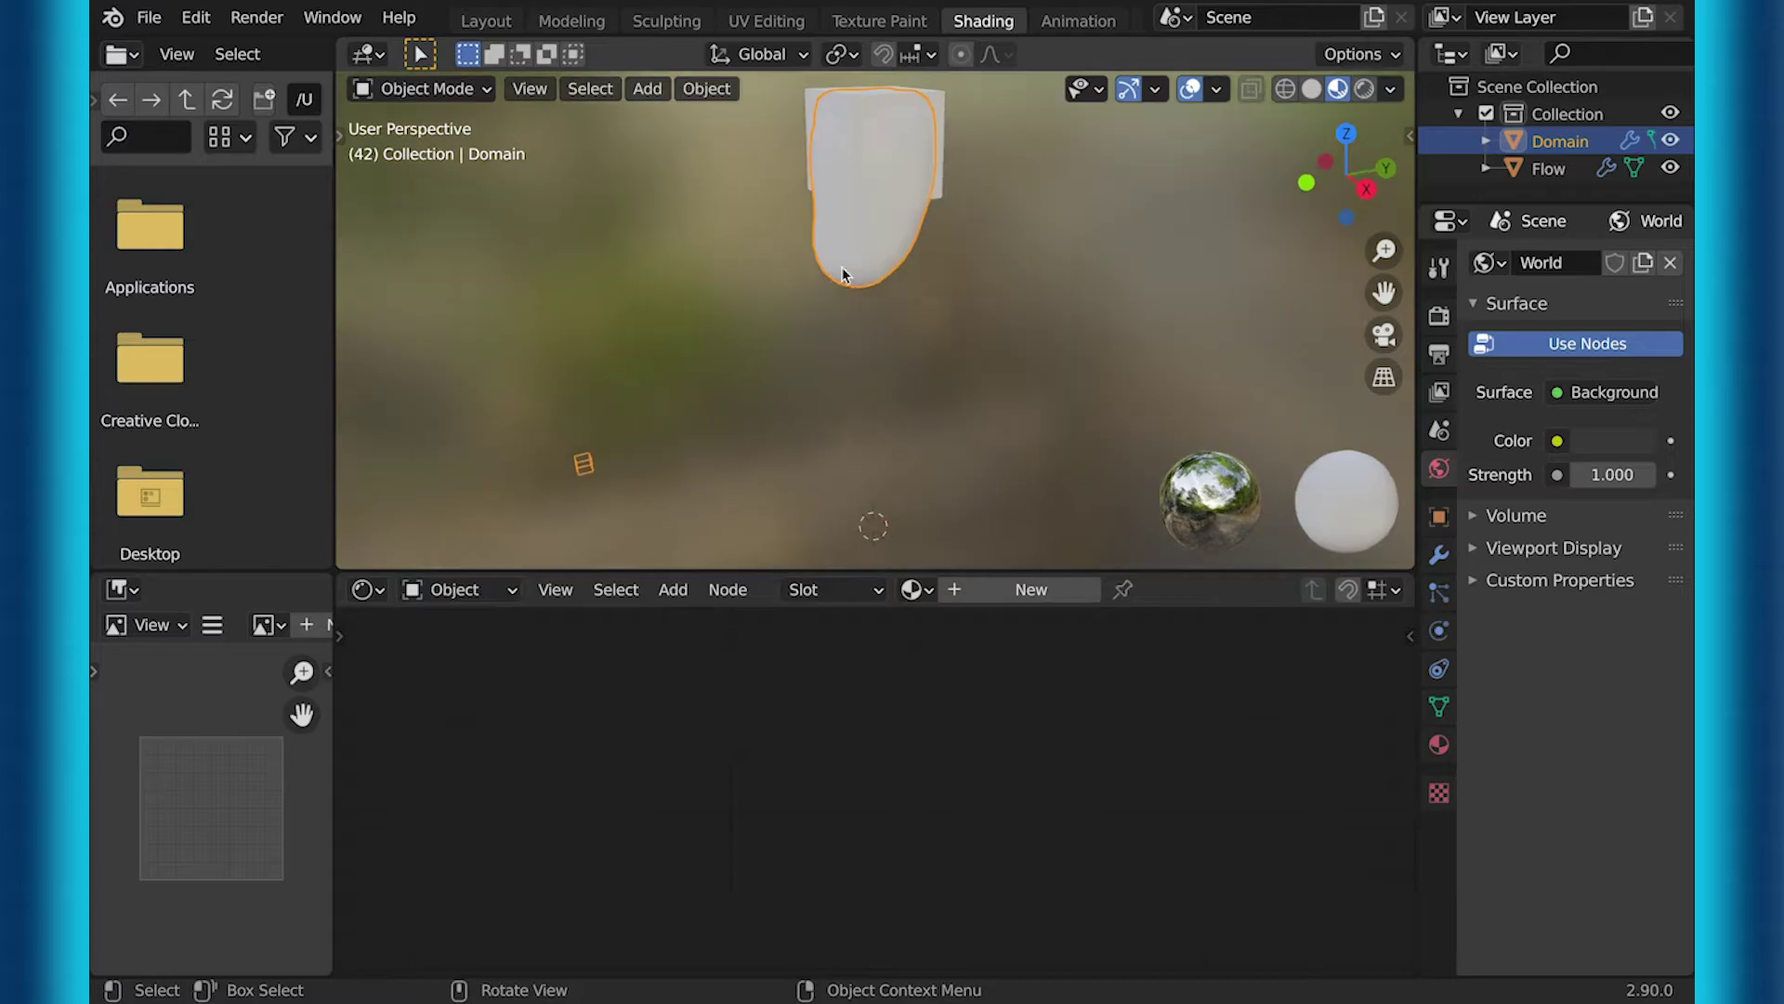
pyautogui.click(968, 589)
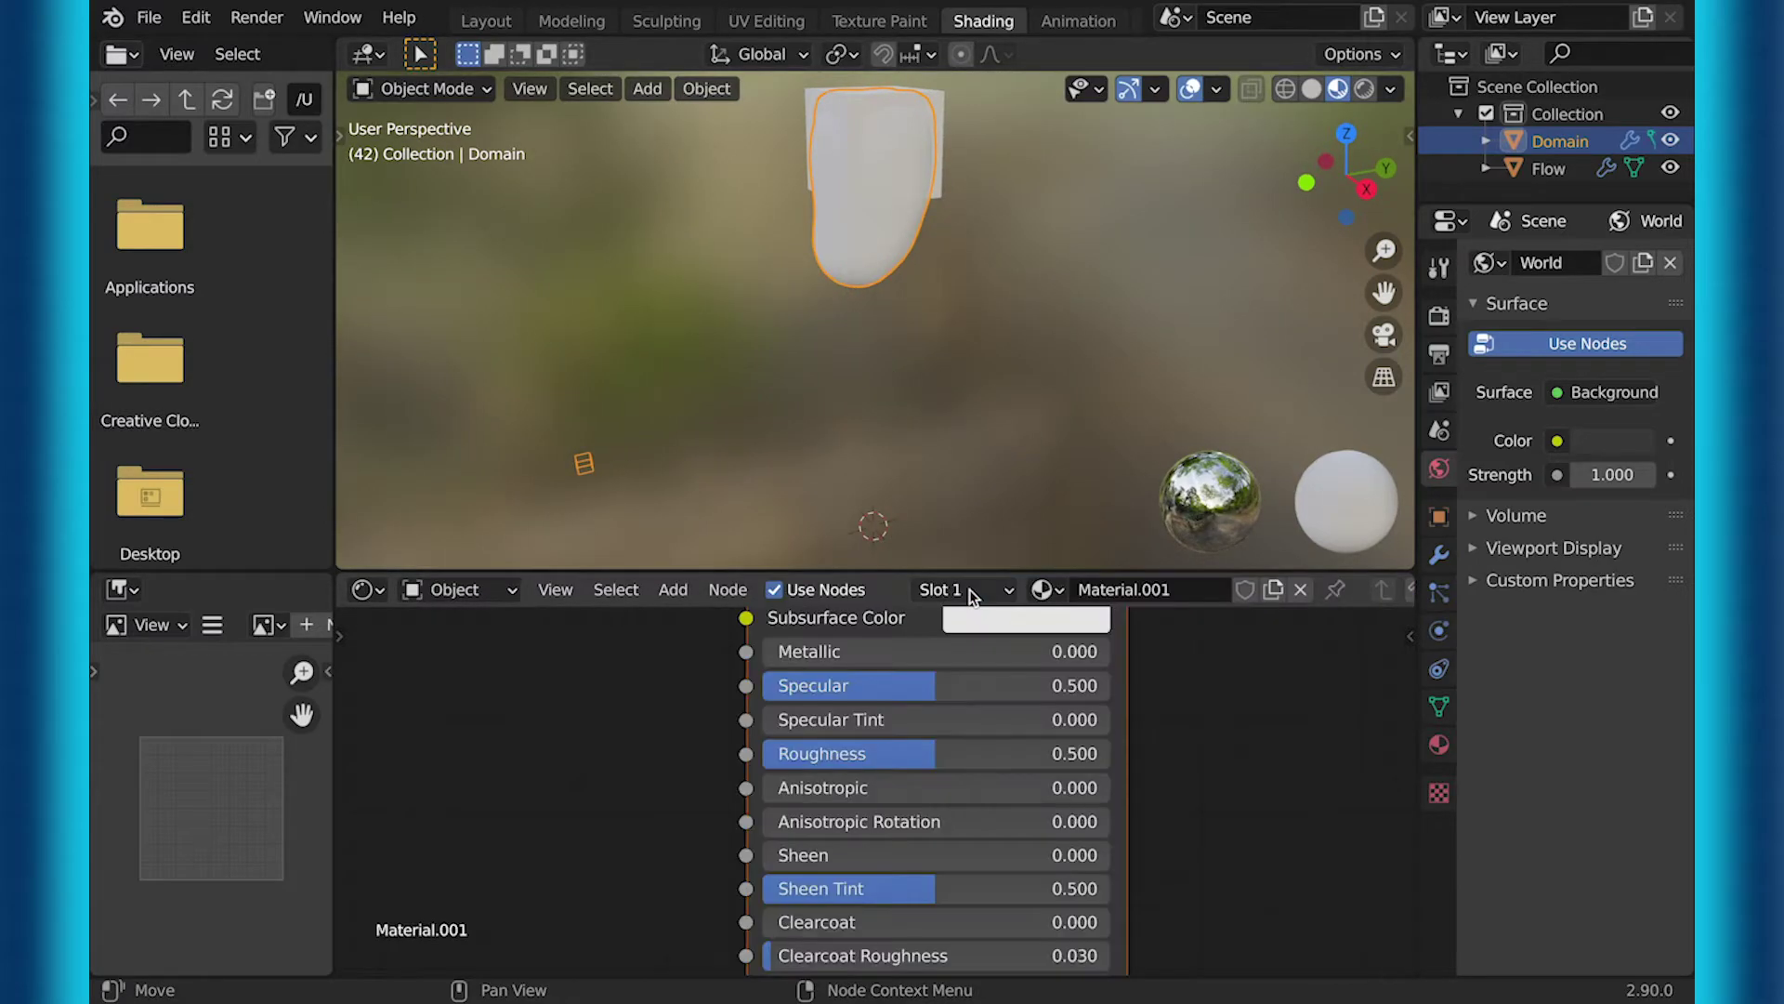
# Set the Principled BSDF base colour to bright green and Clearcoat to 1.000
pyautogui.scroll(-2, 857, 800)
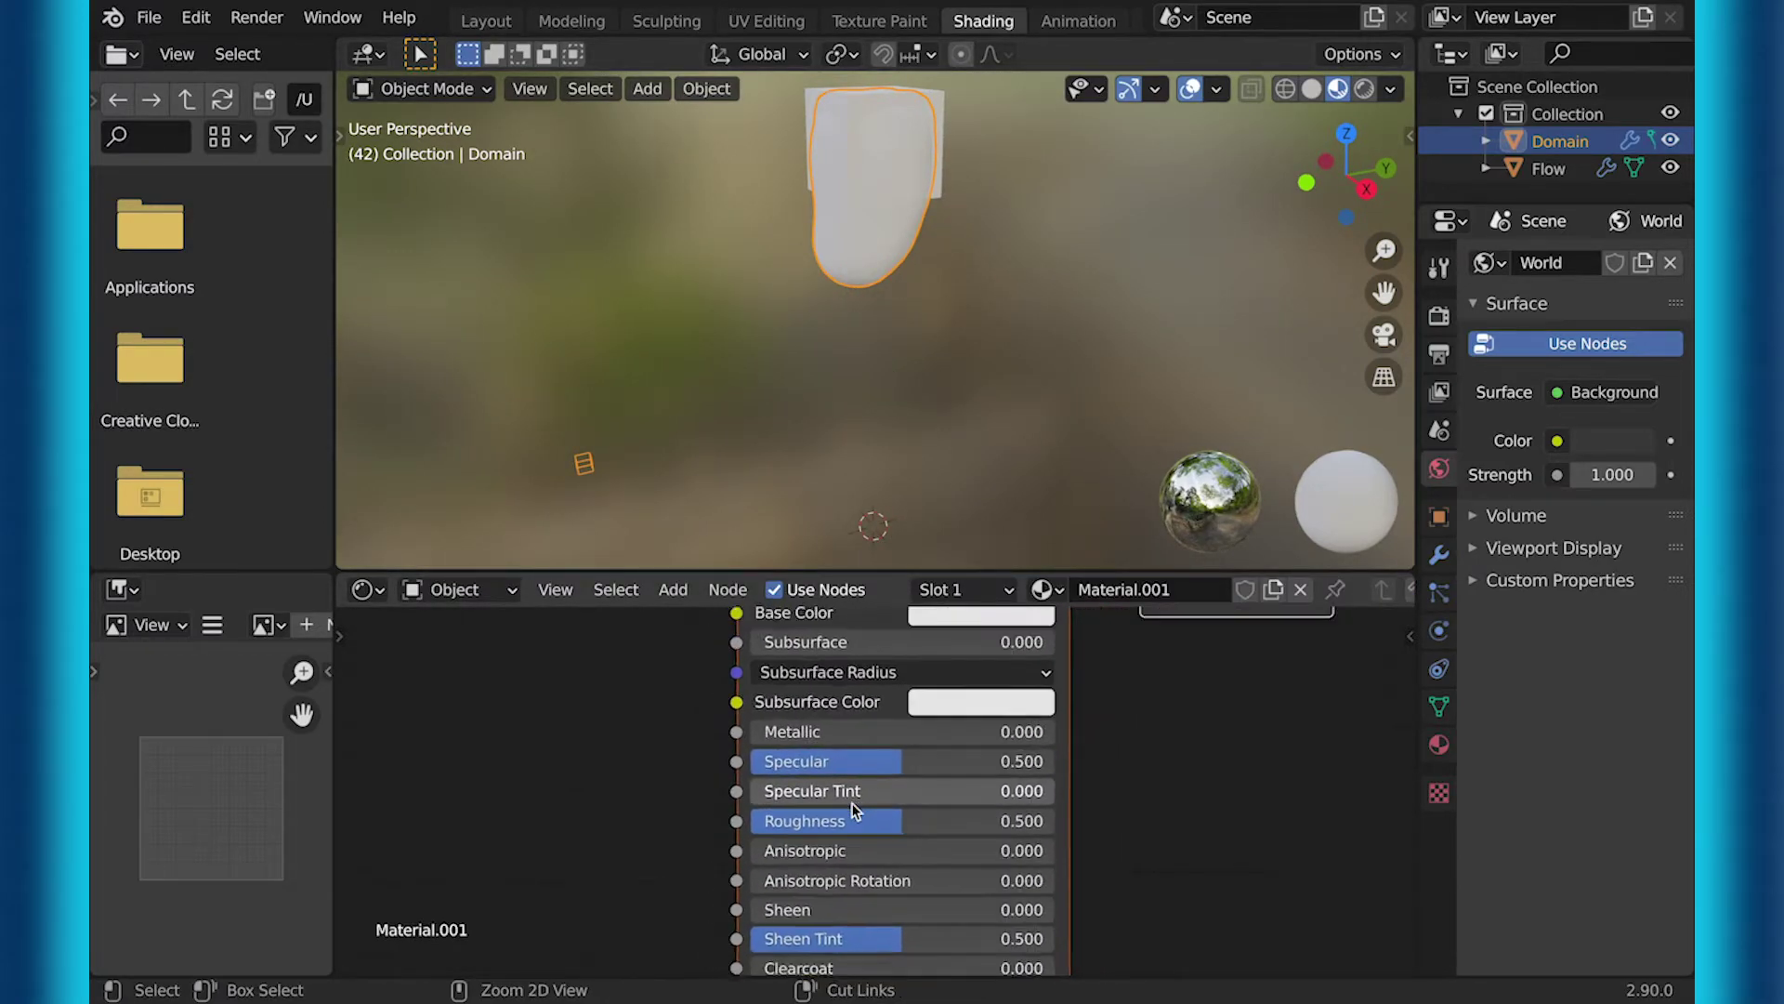
pyautogui.scroll(-3, 855, 810)
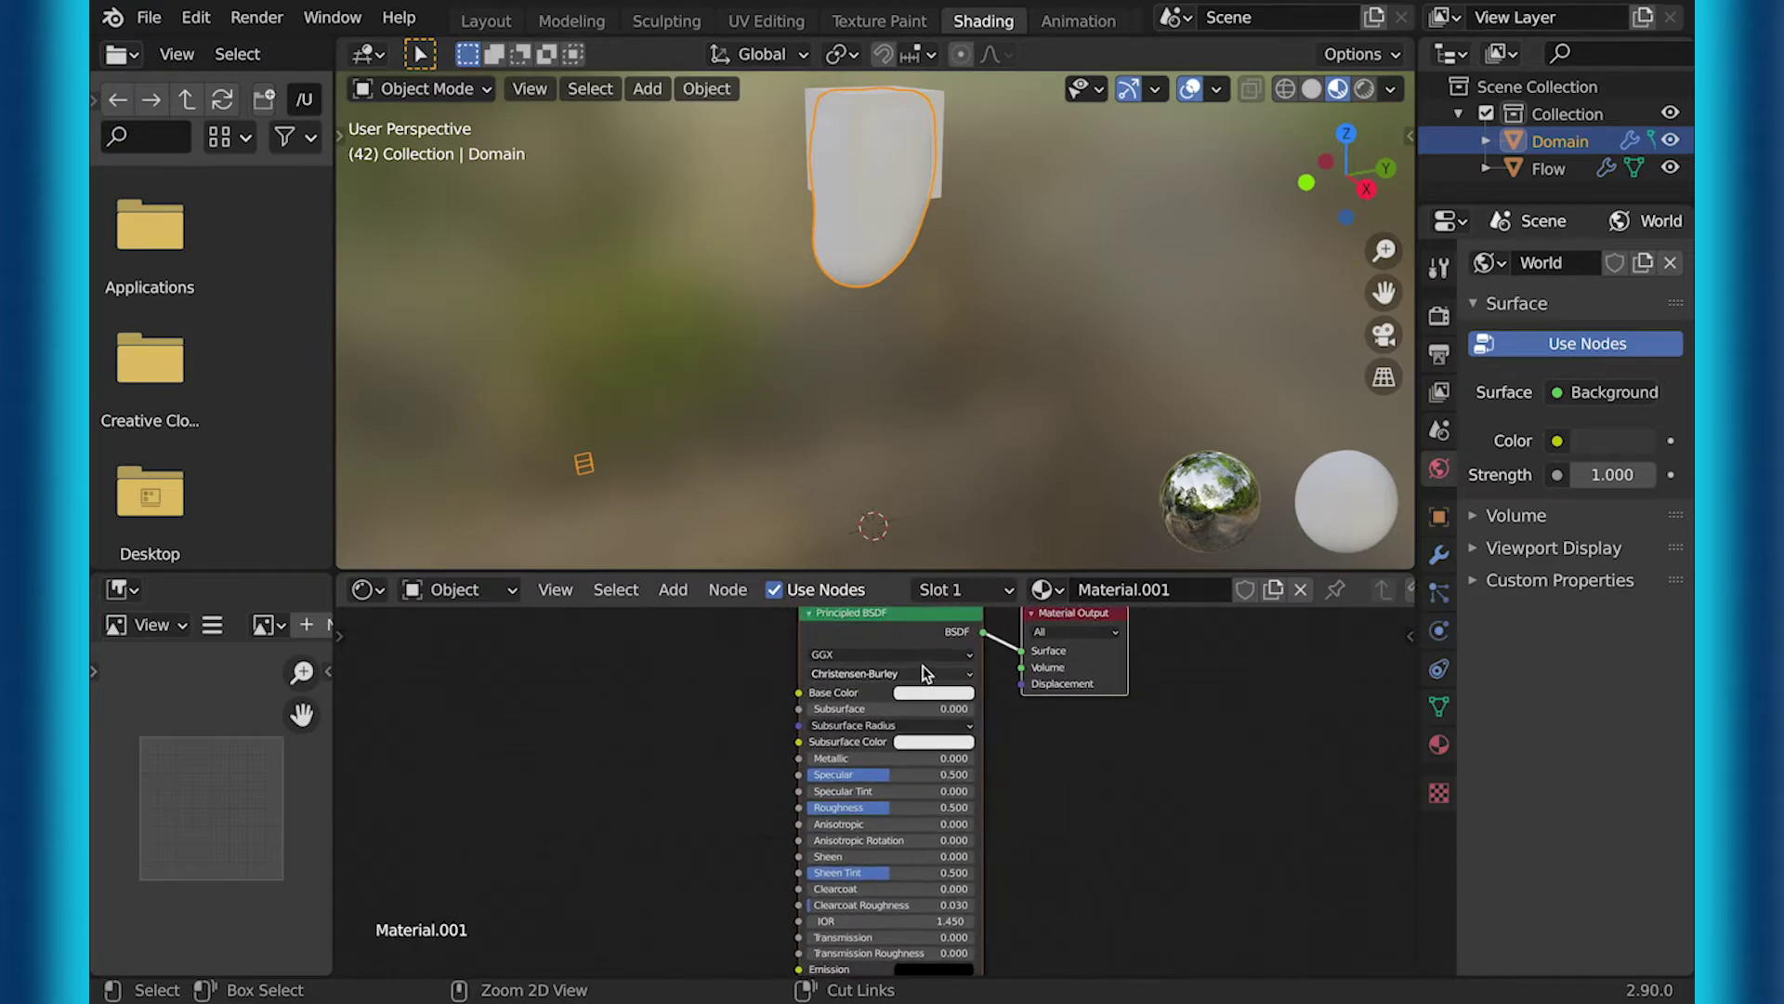
pyautogui.scroll(-2, 924, 671)
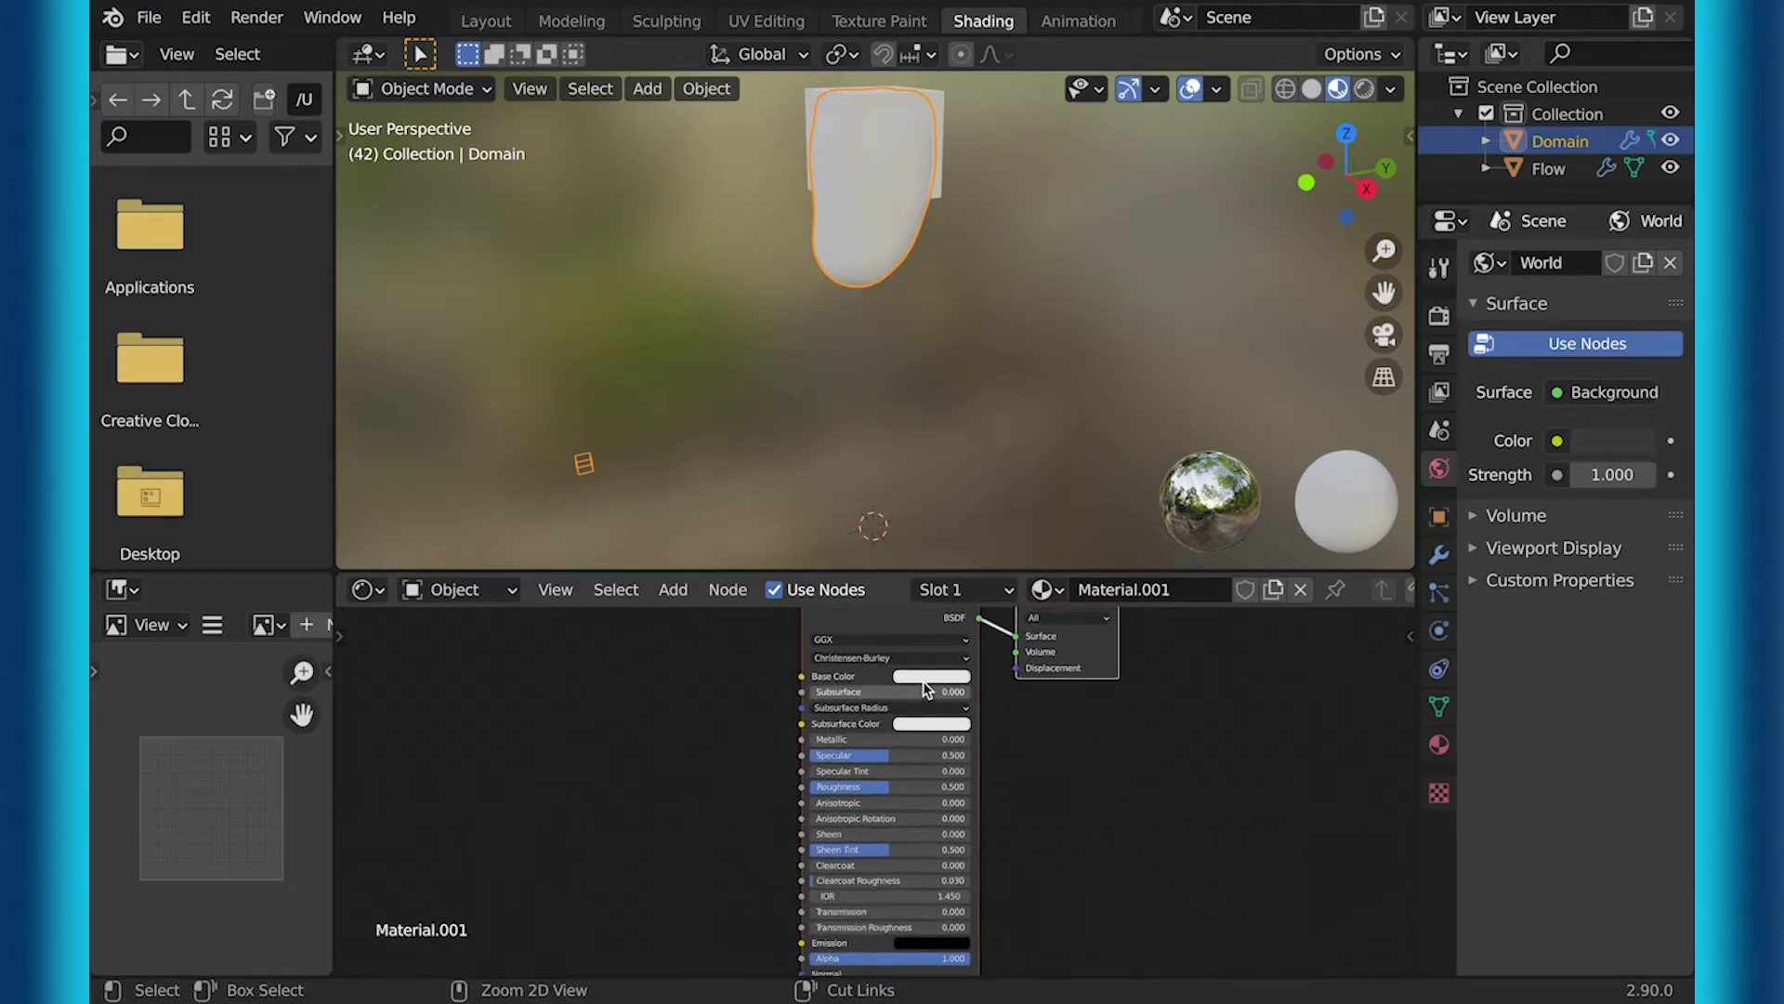
pyautogui.keyDown('ctrl'); pyautogui.moveTo(925, 687); pyautogui.dragTo(918, 709, button='middle'); pyautogui.keyUp('ctrl')
pyautogui.click(922, 694)
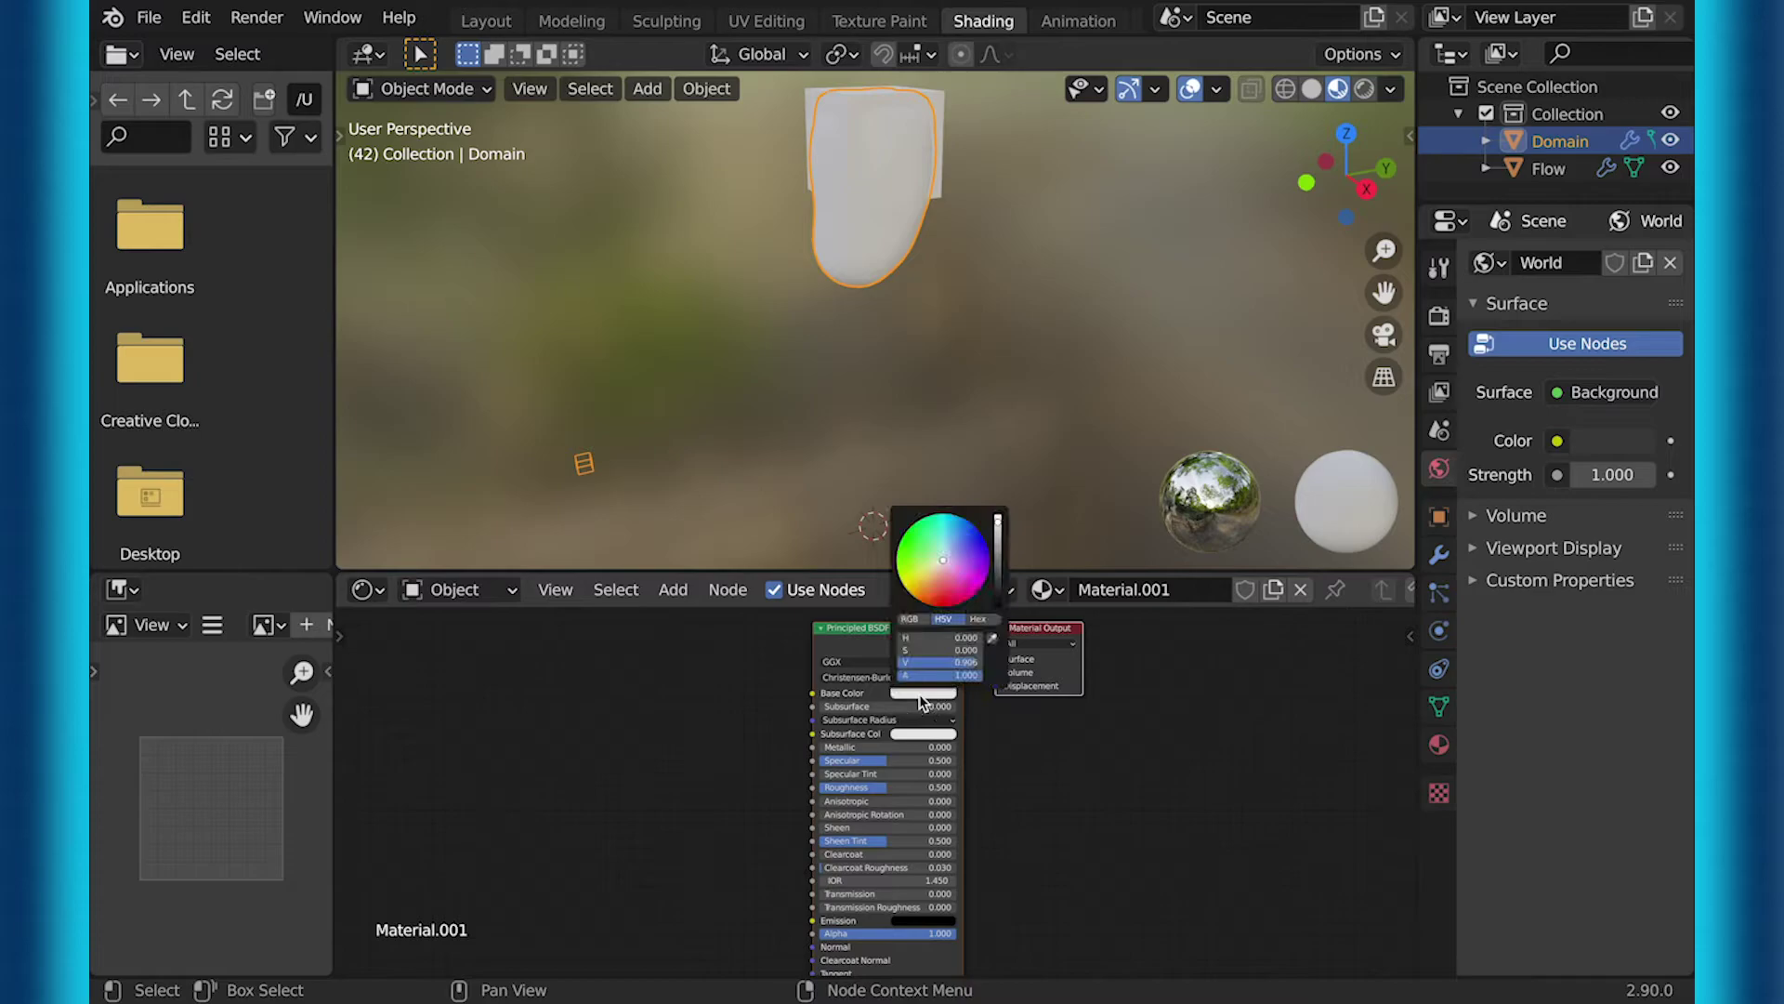
pyautogui.click(914, 537)
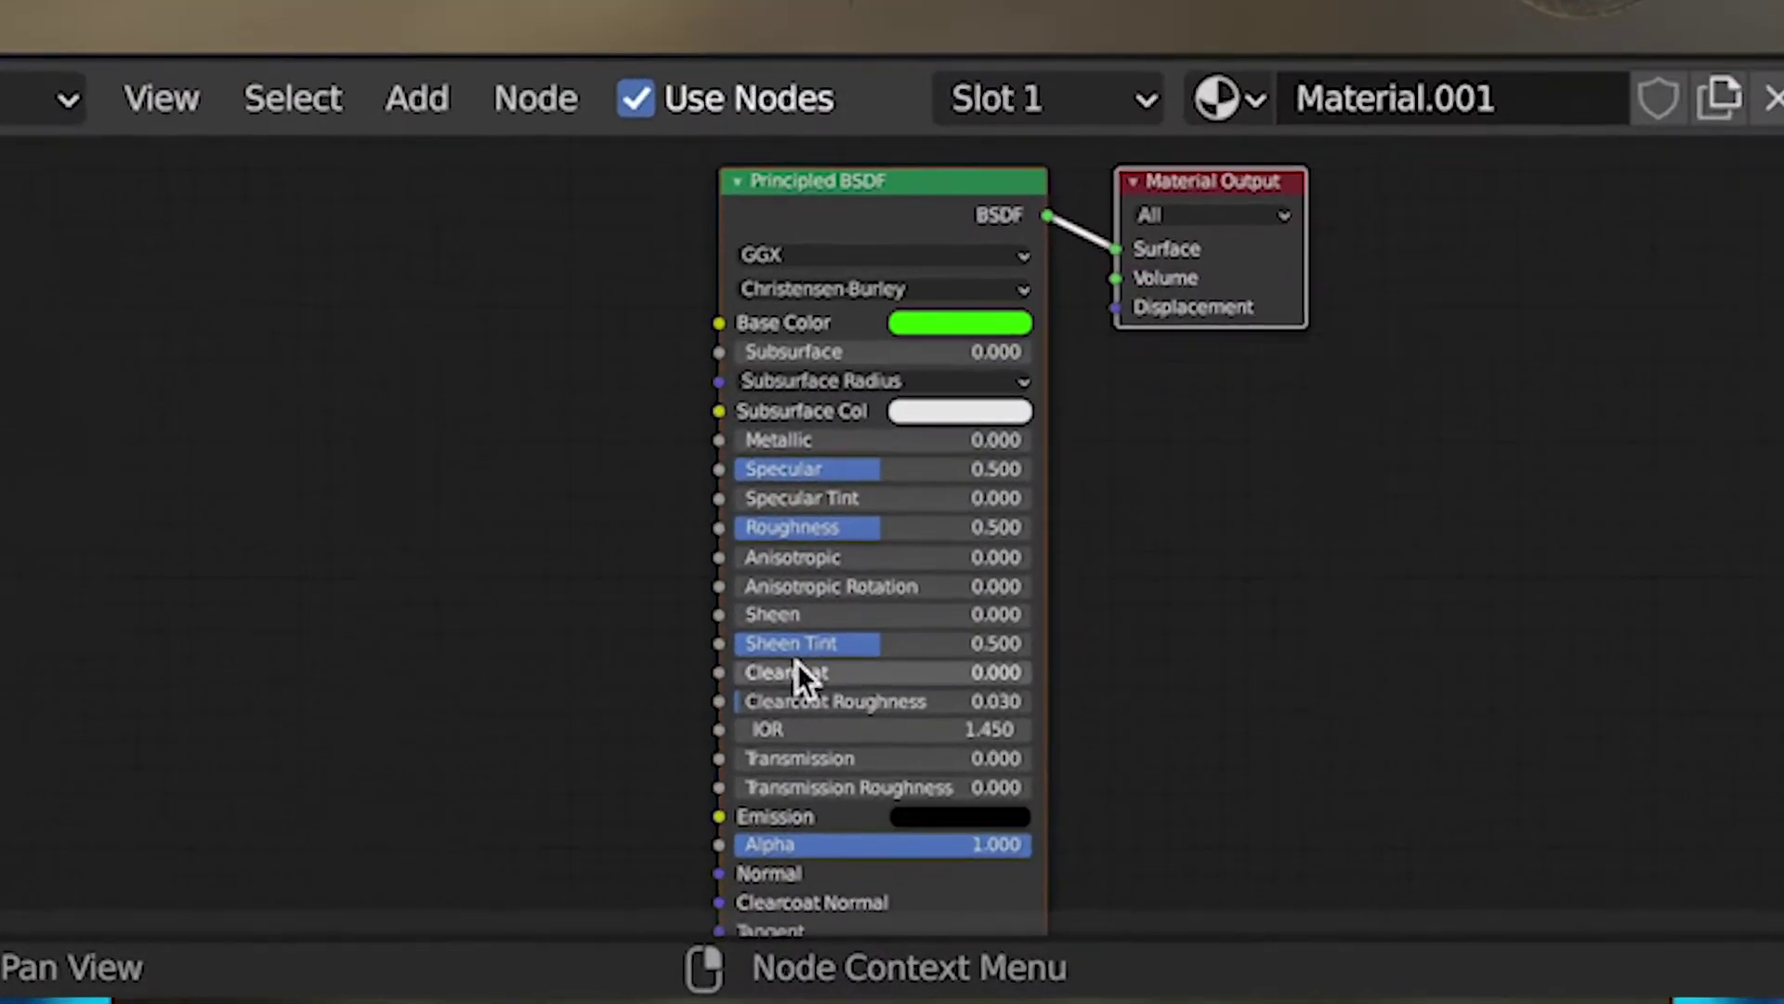
pyautogui.moveTo(799, 674); pyautogui.dragTo(1032, 673)
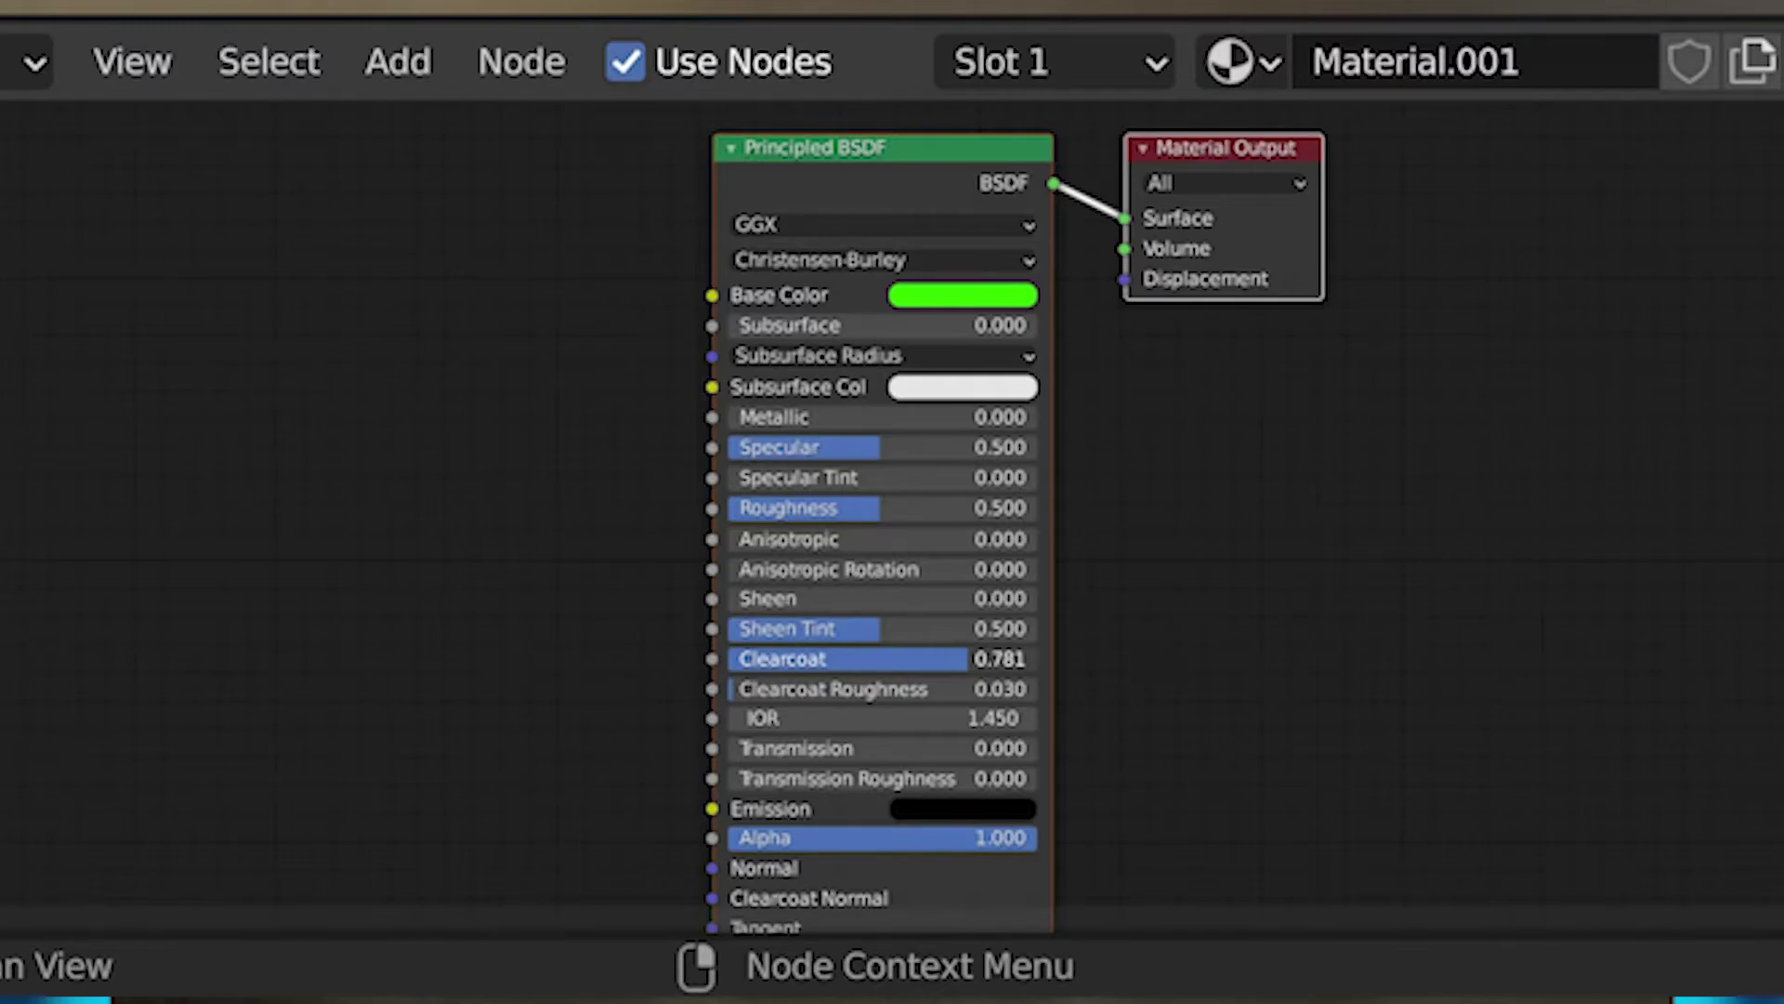
pyautogui.moveTo(1026, 658); pyautogui.dragTo(1037, 662)
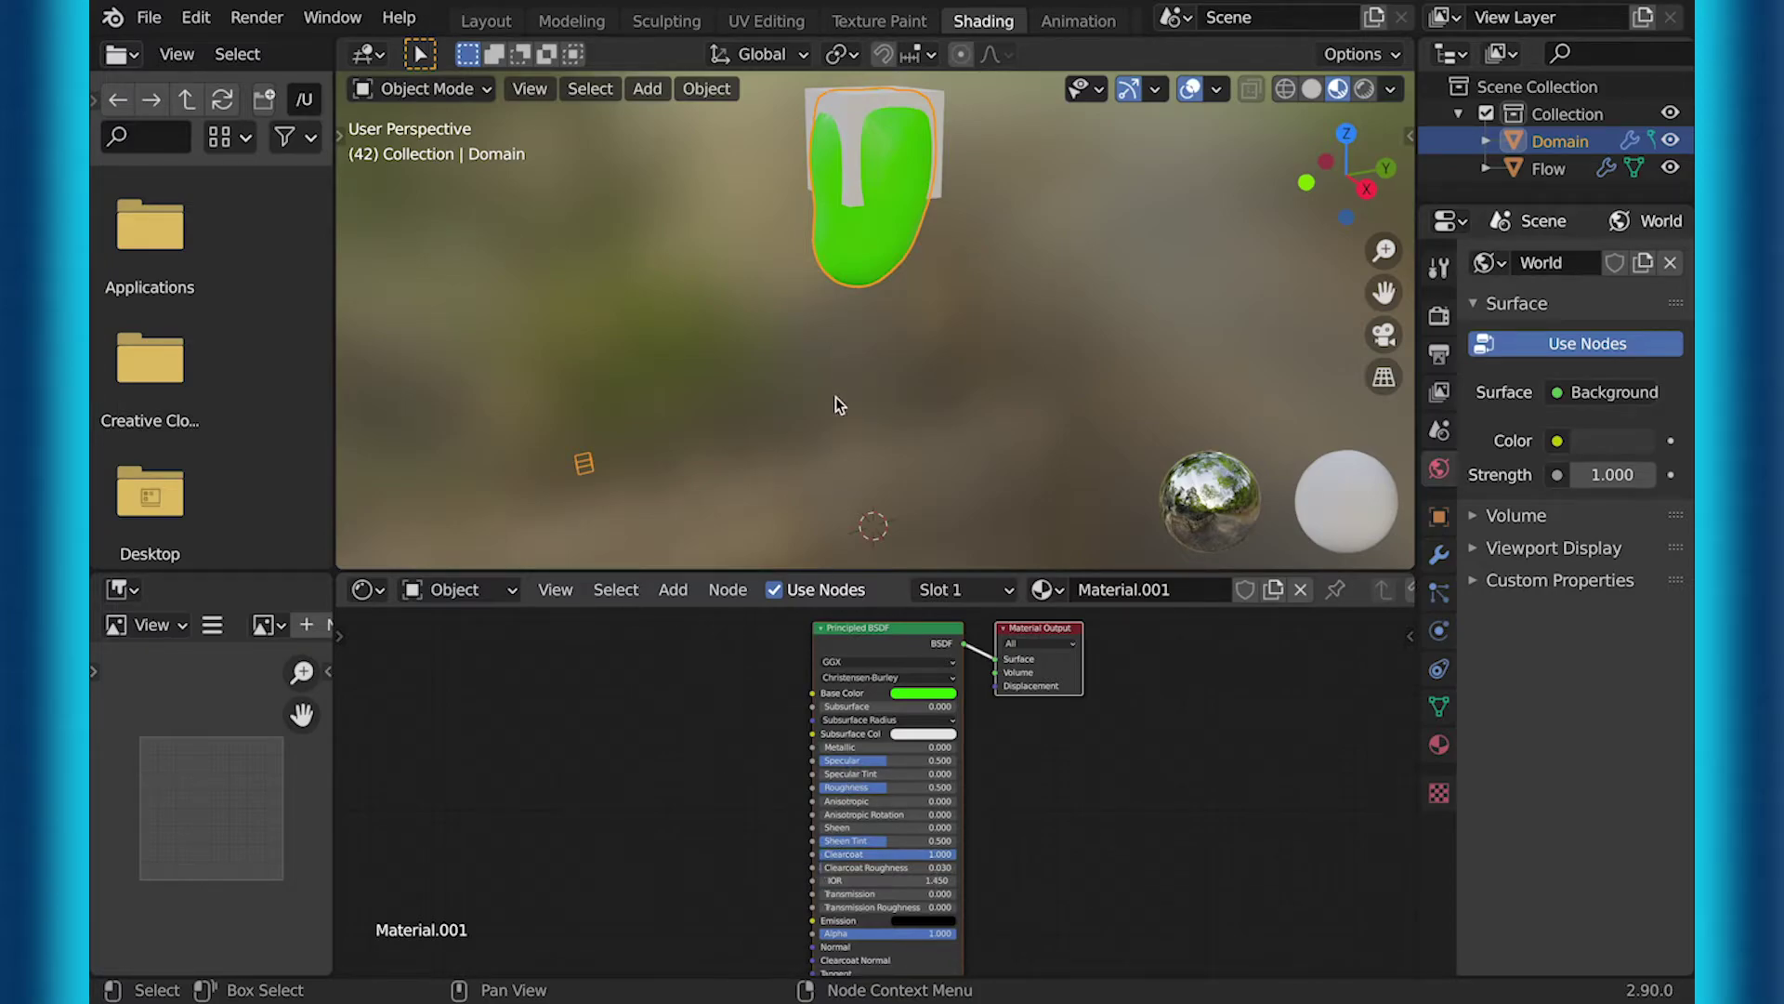
pyautogui.click(673, 589)
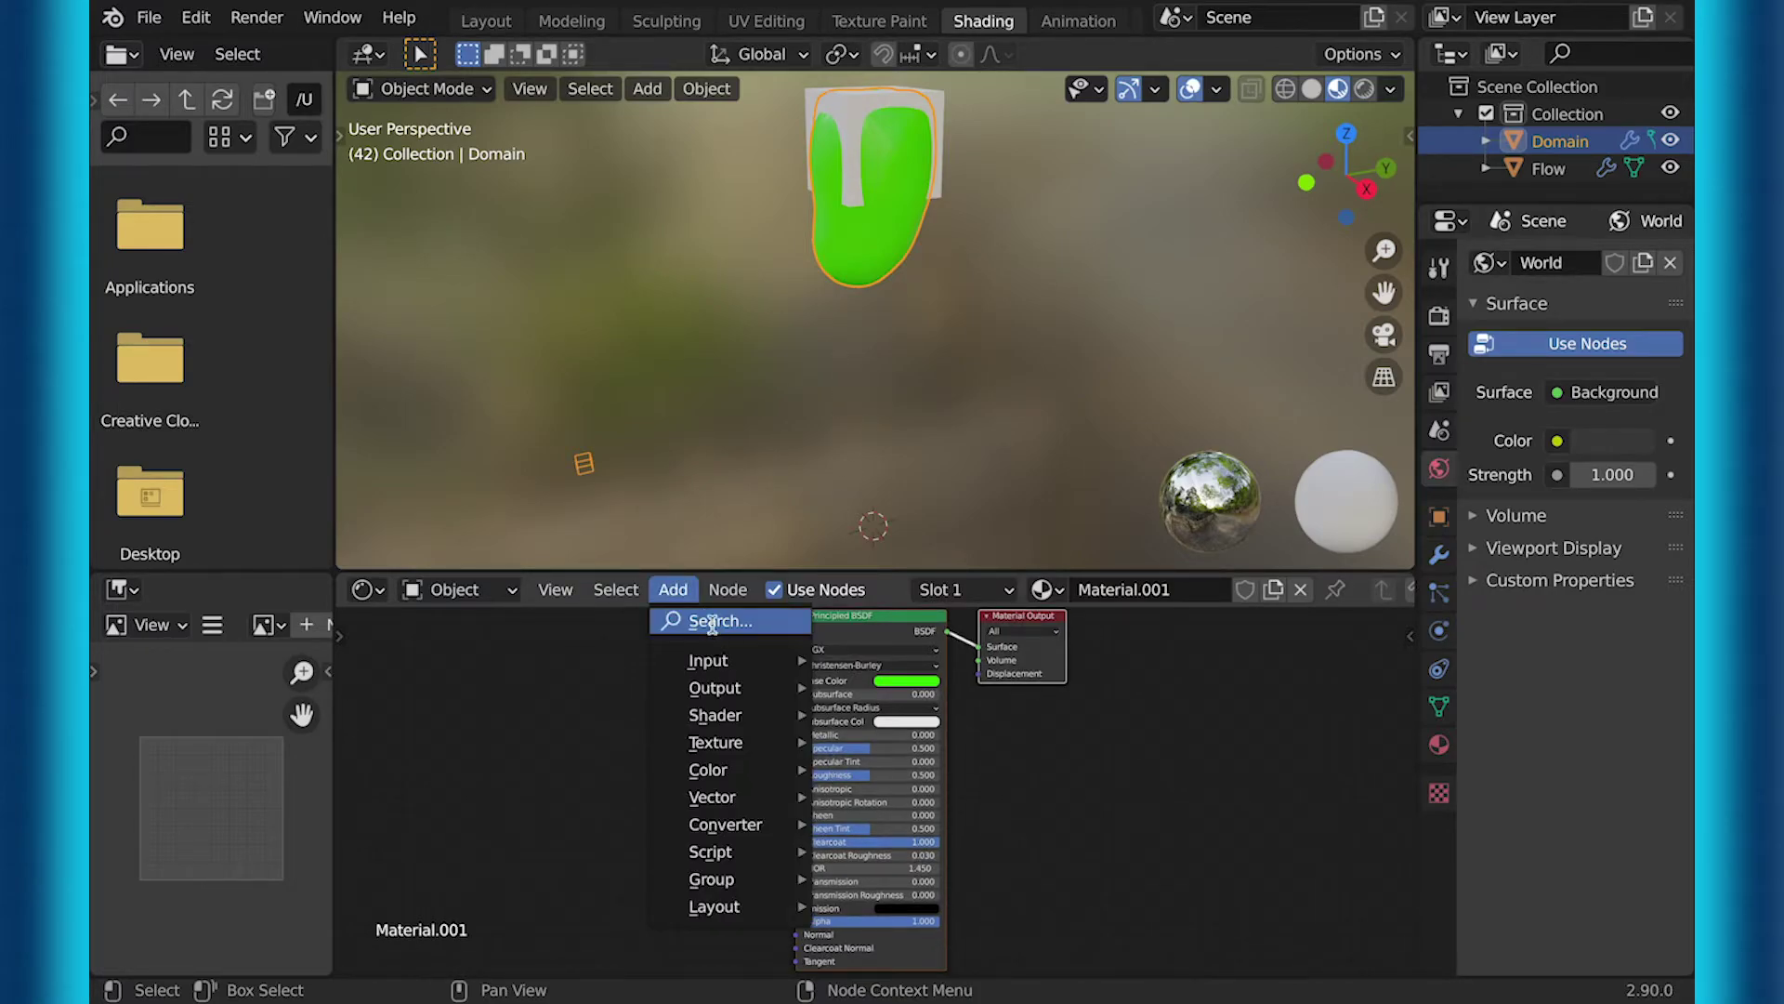
# Add a Bump node and place it lower left of the slime shader
pyautogui.click(710, 634)
pyautogui.write('bump')
pyautogui.click(790, 683)
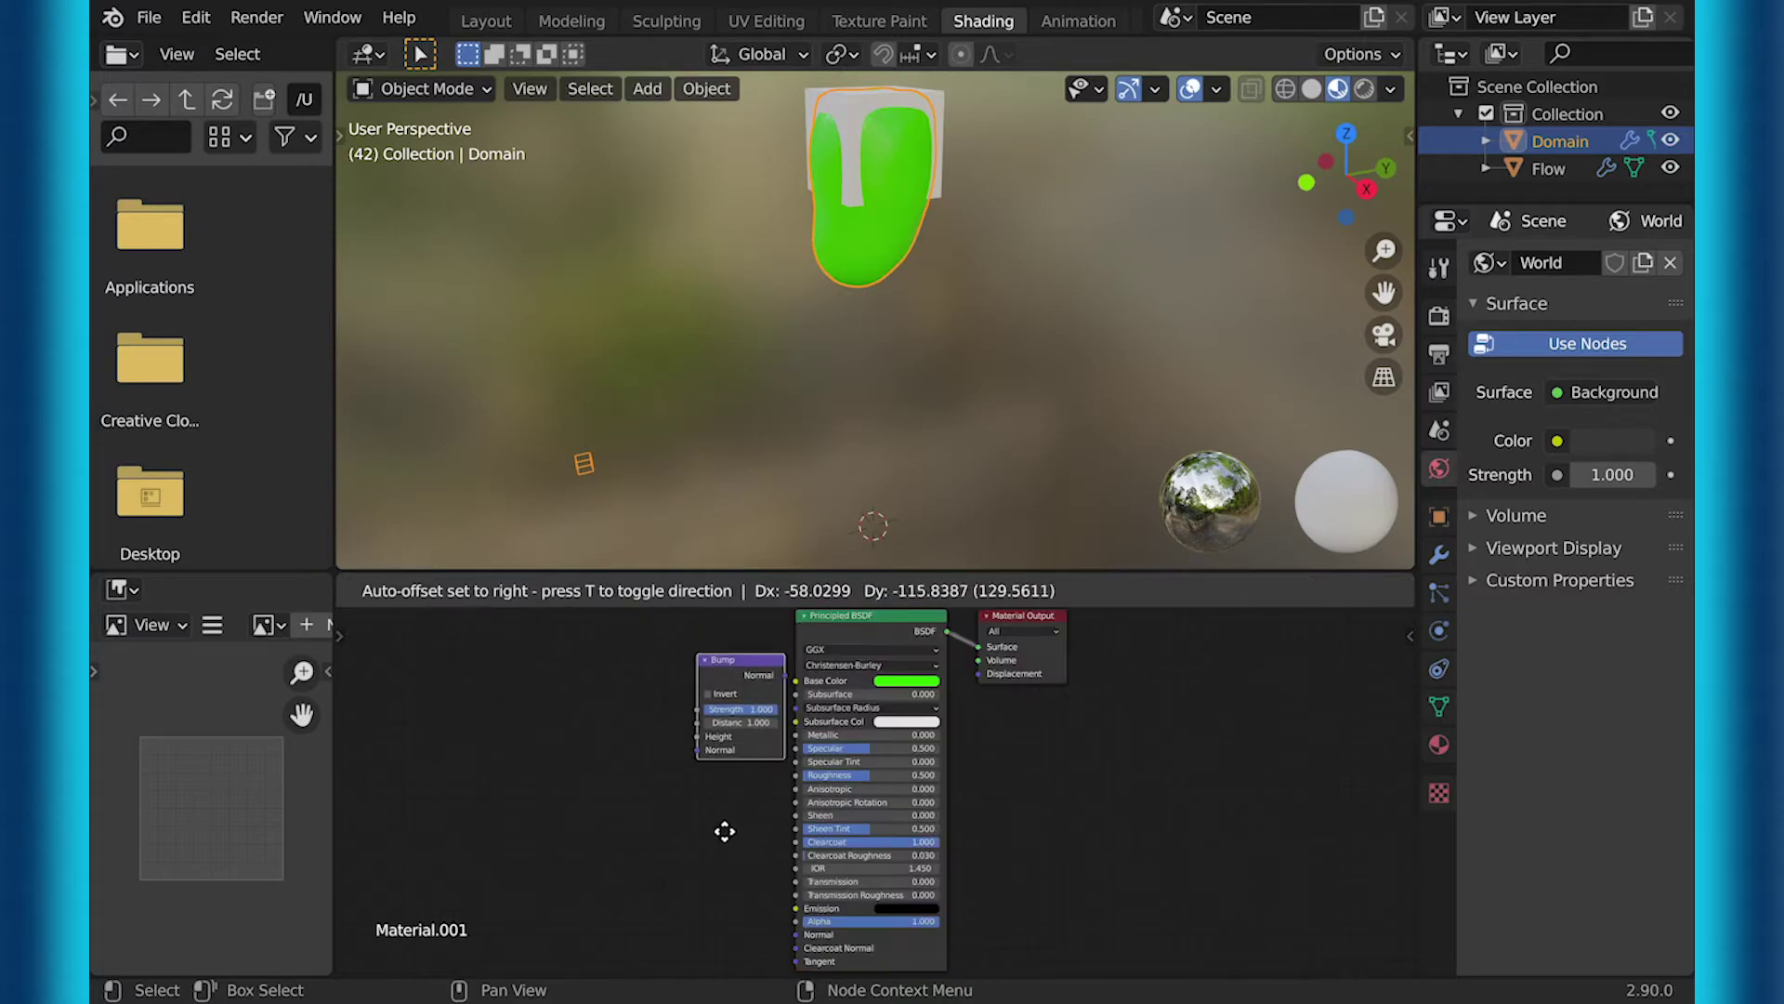
pyautogui.click(690, 841)
pyautogui.moveTo(701, 728); pyautogui.dragTo(670, 766)
# Add a Mix RGB node and position it to the left of the Bump node
pyautogui.click(673, 589)
pyautogui.click(712, 623)
pyautogui.write('mix')
pyautogui.click(733, 695)
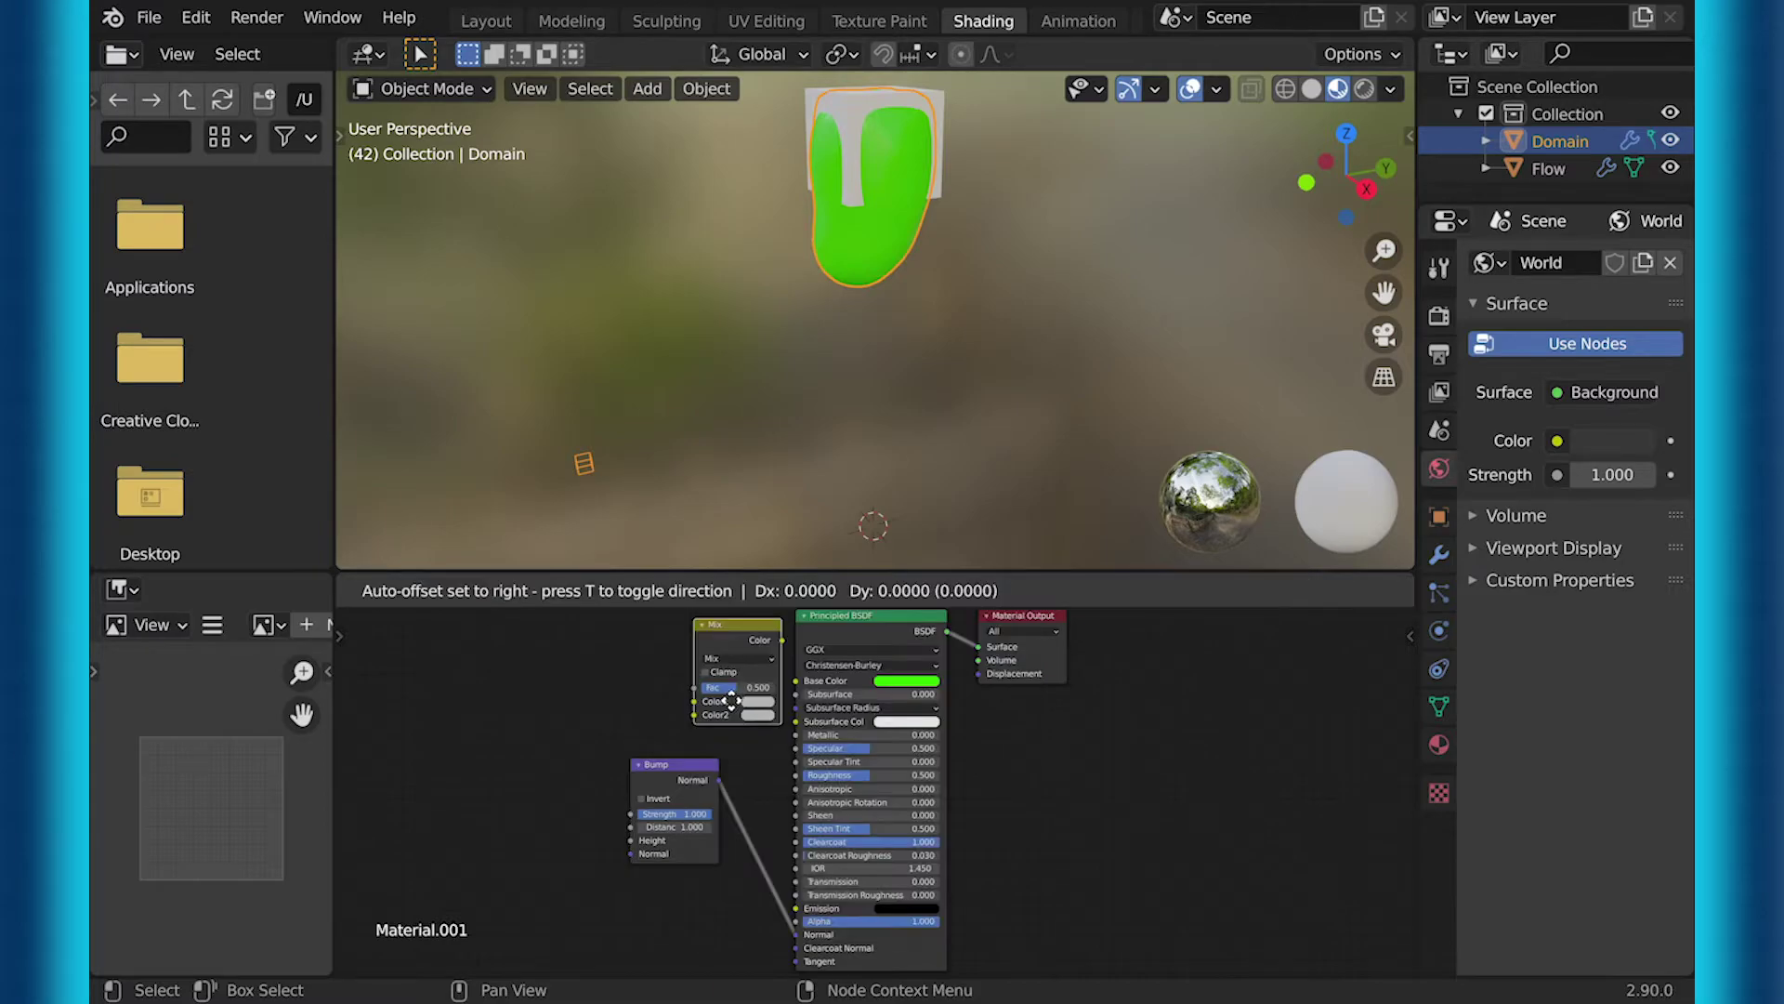
pyautogui.click(376, 873)
pyautogui.moveTo(572, 699); pyautogui.dragTo(632, 841)
# Wire Mix into Bump Height and add a Voronoi Texture feeding Mix Color1, adjusting its Scale
pyautogui.click(673, 589)
pyautogui.moveTo(717, 737)
pyautogui.click(894, 694)
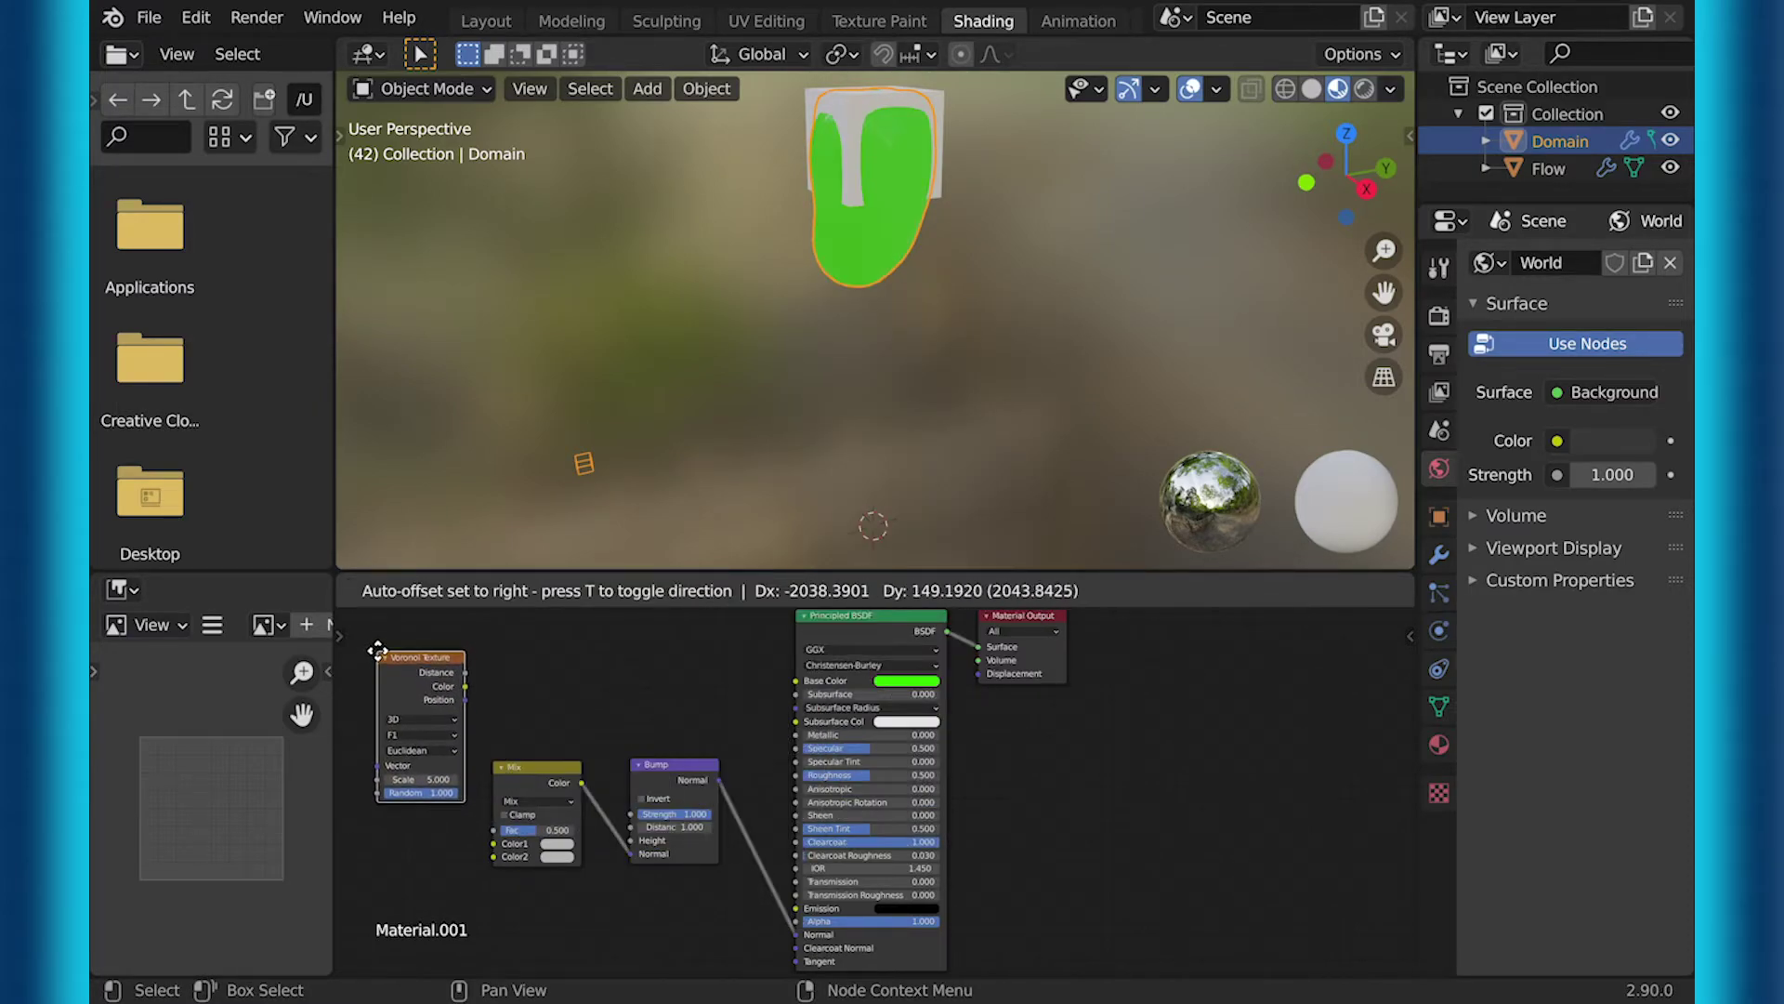
pyautogui.click(480, 714)
pyautogui.scroll(-1, 589, 744)
pyautogui.moveTo(553, 824); pyautogui.dragTo(529, 702)
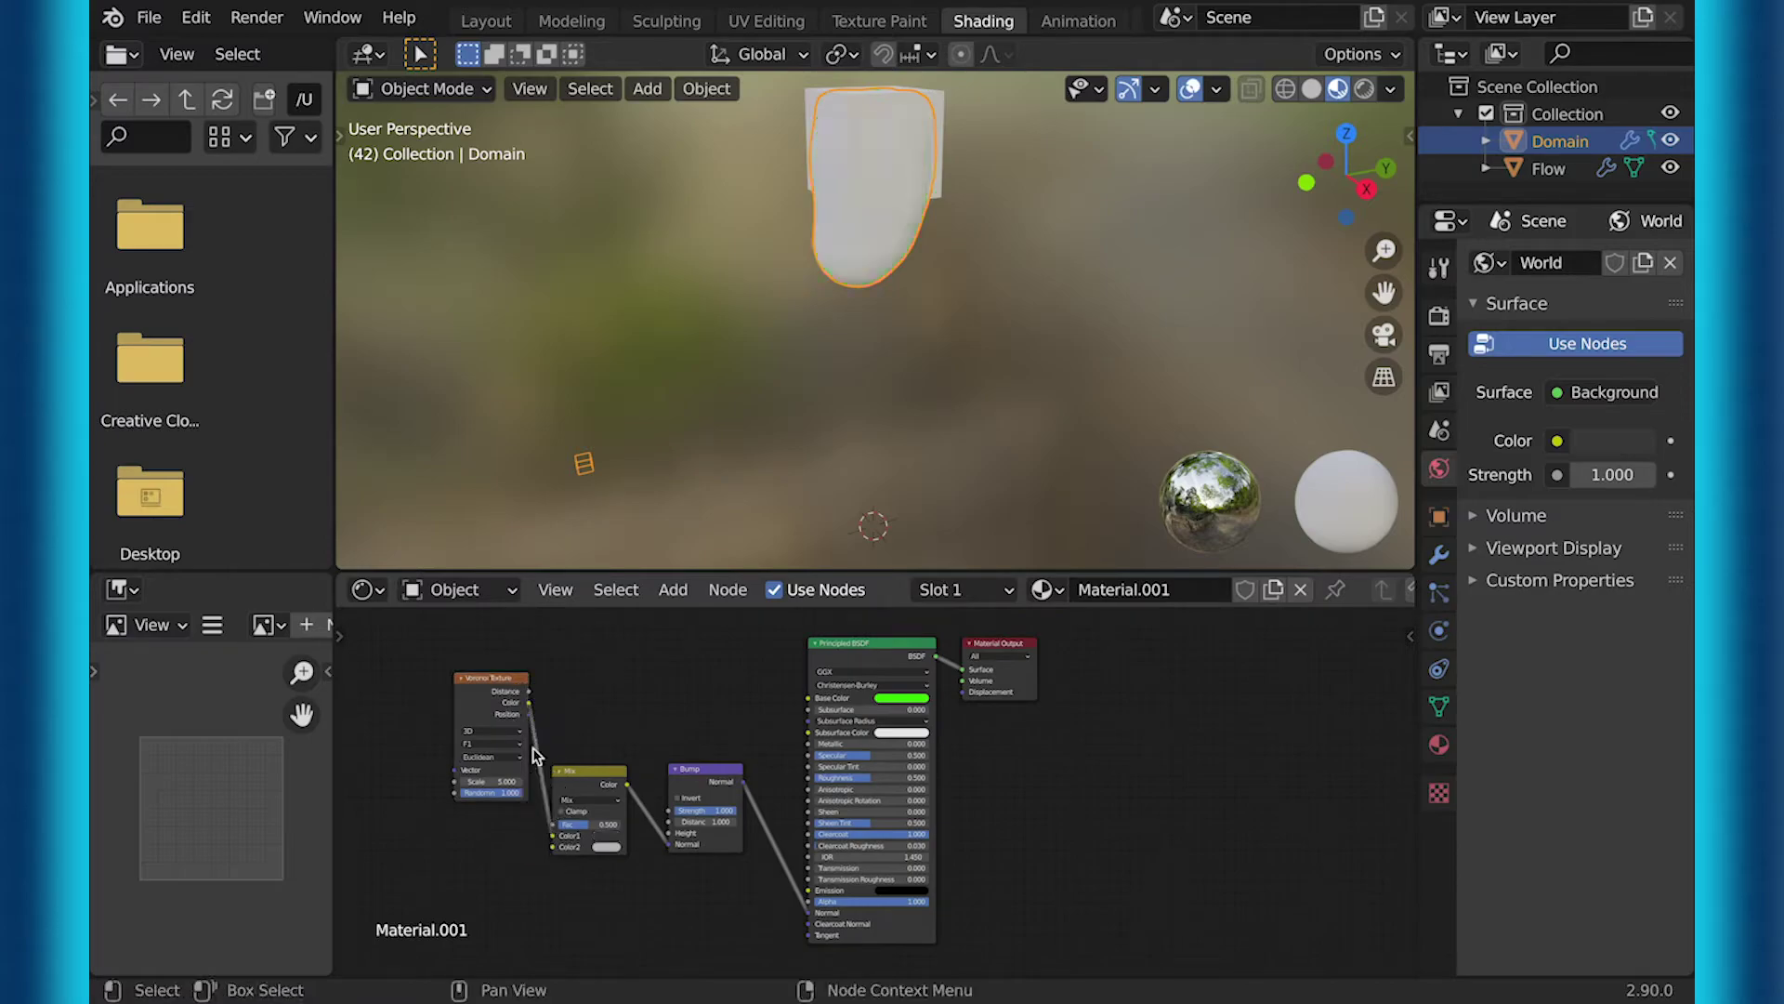
pyautogui.click(492, 784)
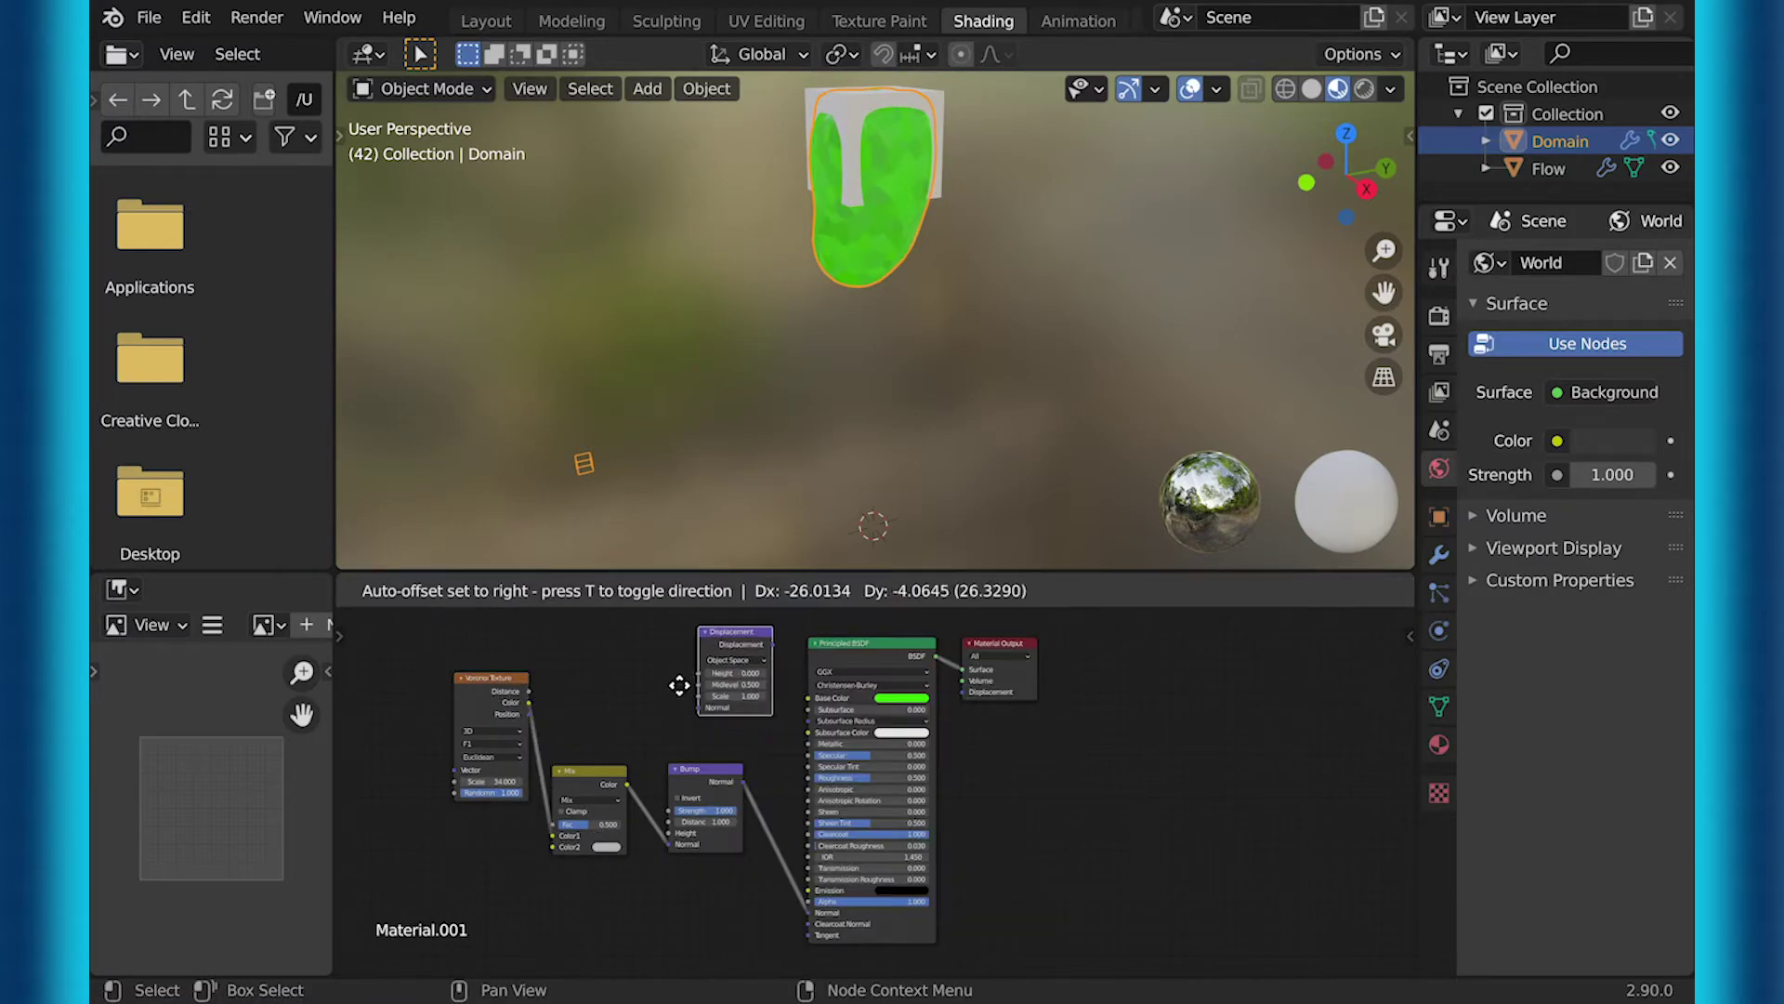
# Place a Displacement node left of Voronoi and link it into Voronoi's Vector input
pyautogui.click(901, 808)
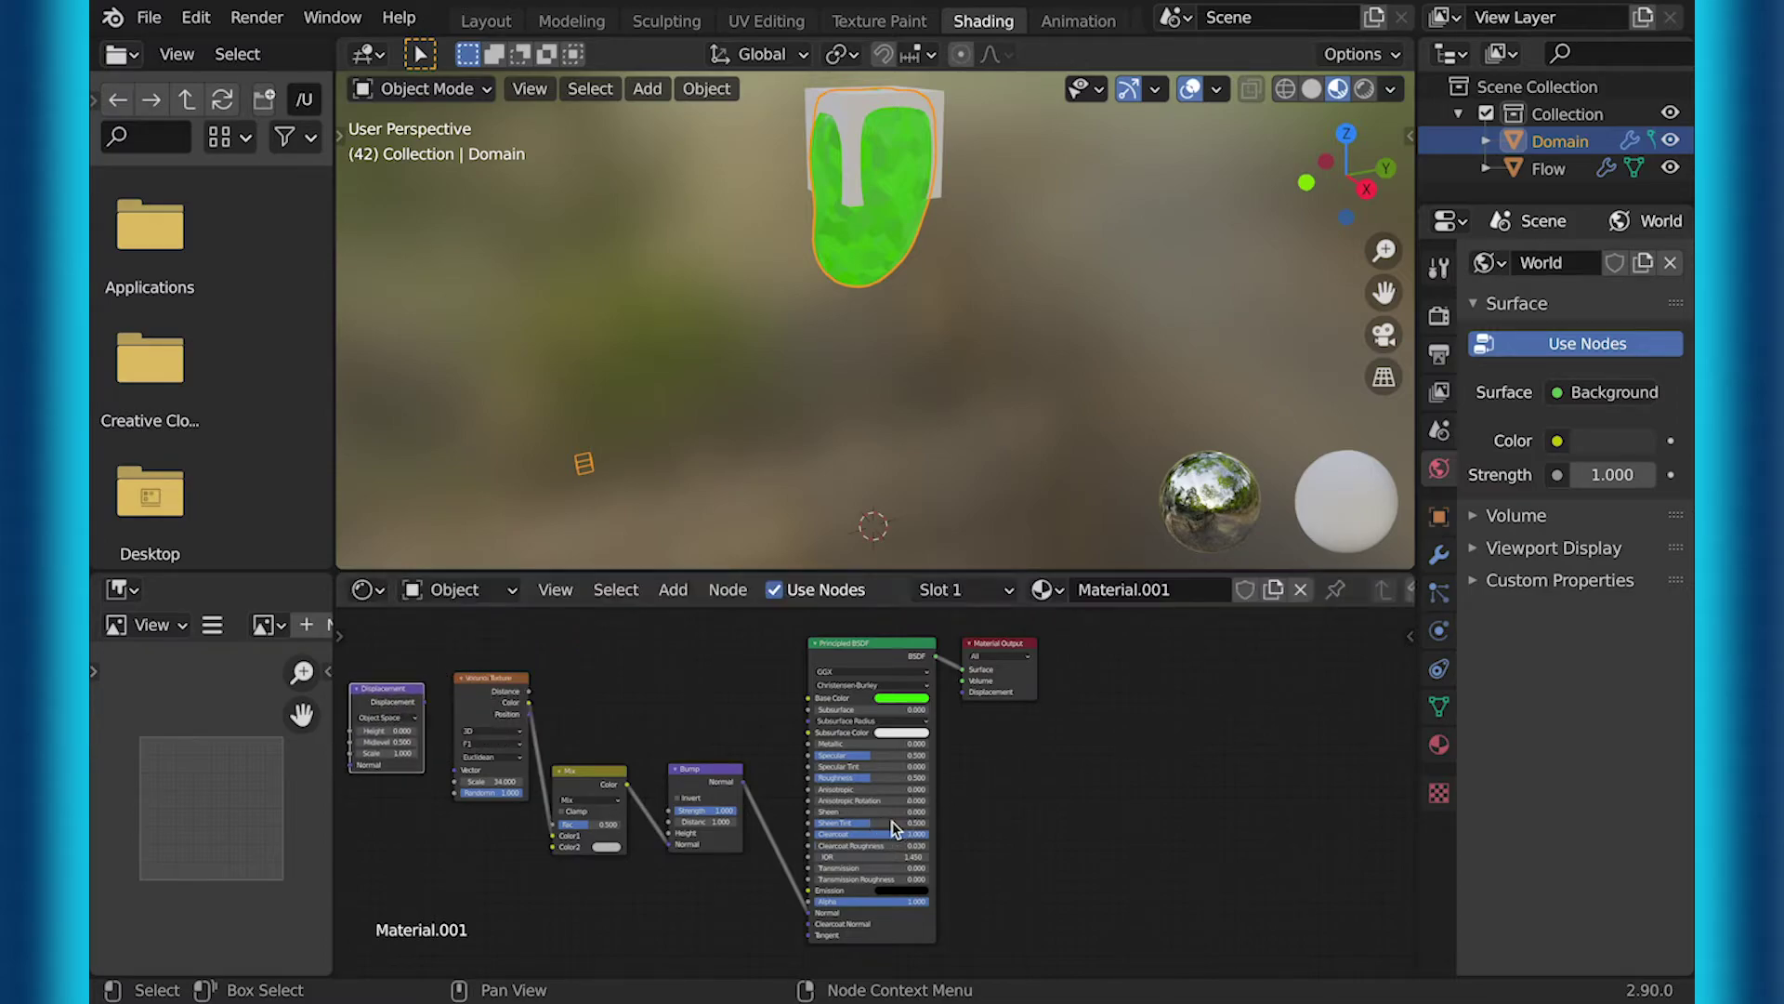
pyautogui.moveTo(425, 702); pyautogui.dragTo(455, 769)
pyautogui.hotkey('shift', 'a')
pyautogui.click(686, 618)
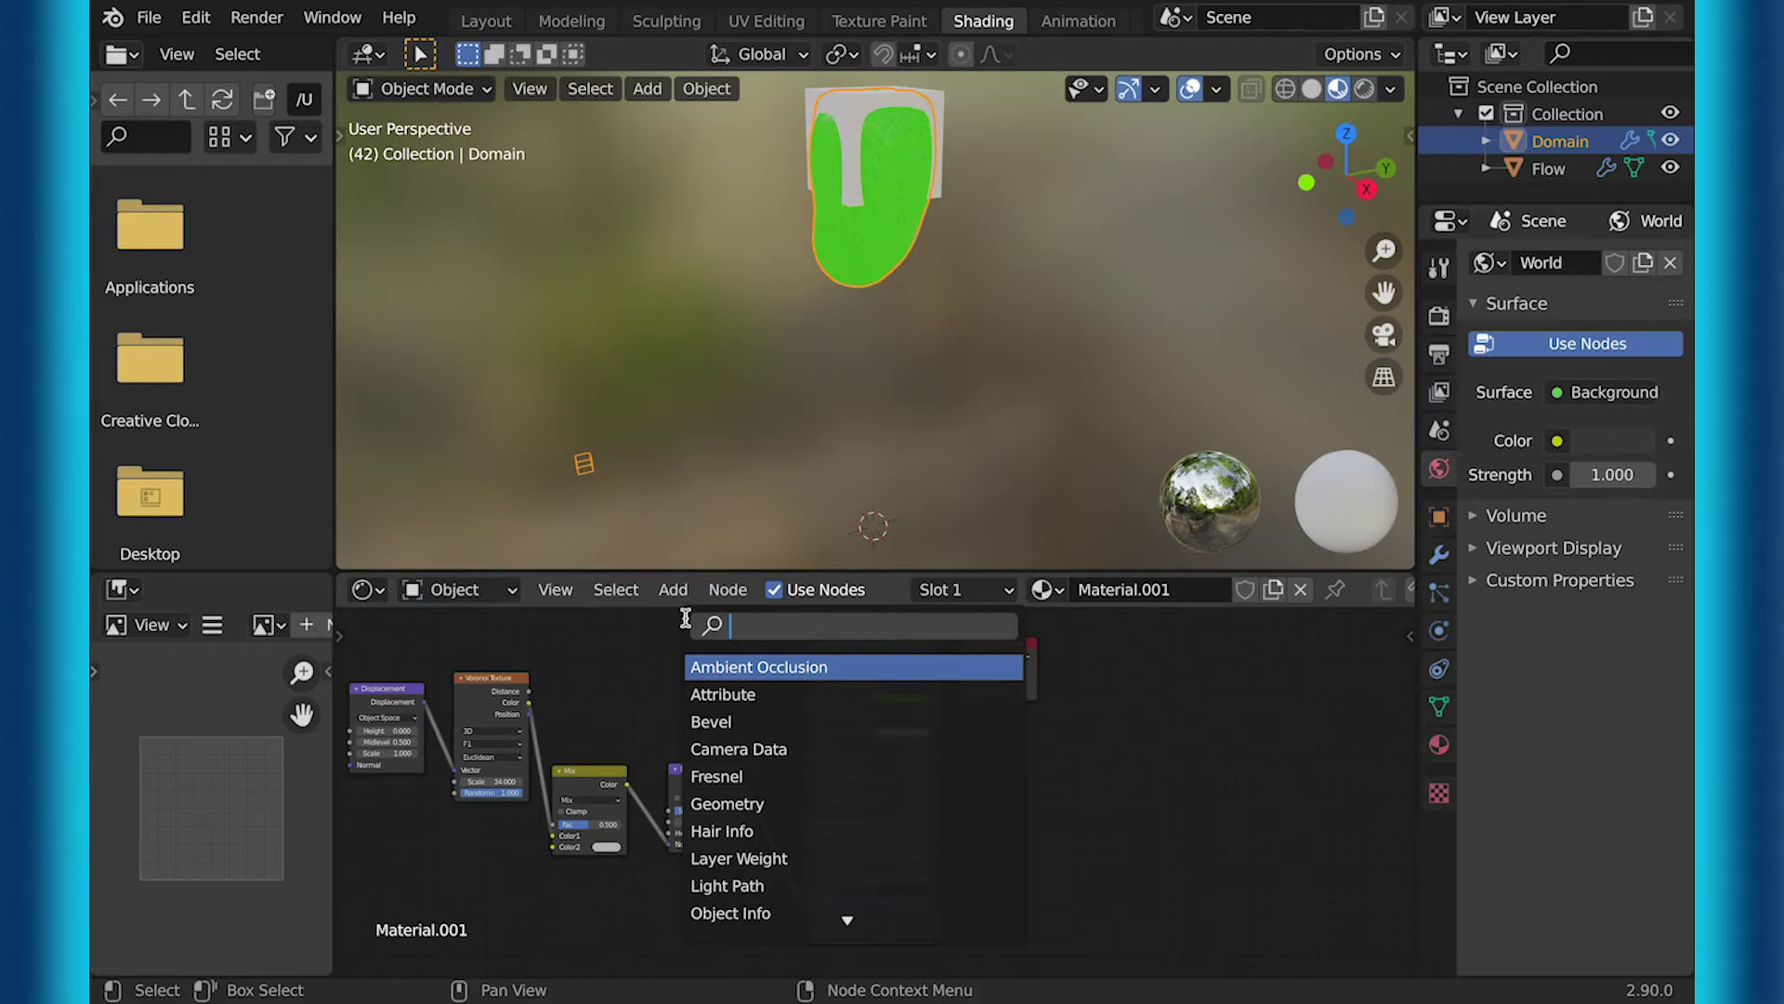
# Add a Noise Texture below Voronoi into Mix Color2 and confirm a 0.722 mix factor
pyautogui.write('noi')
pyautogui.click(777, 667)
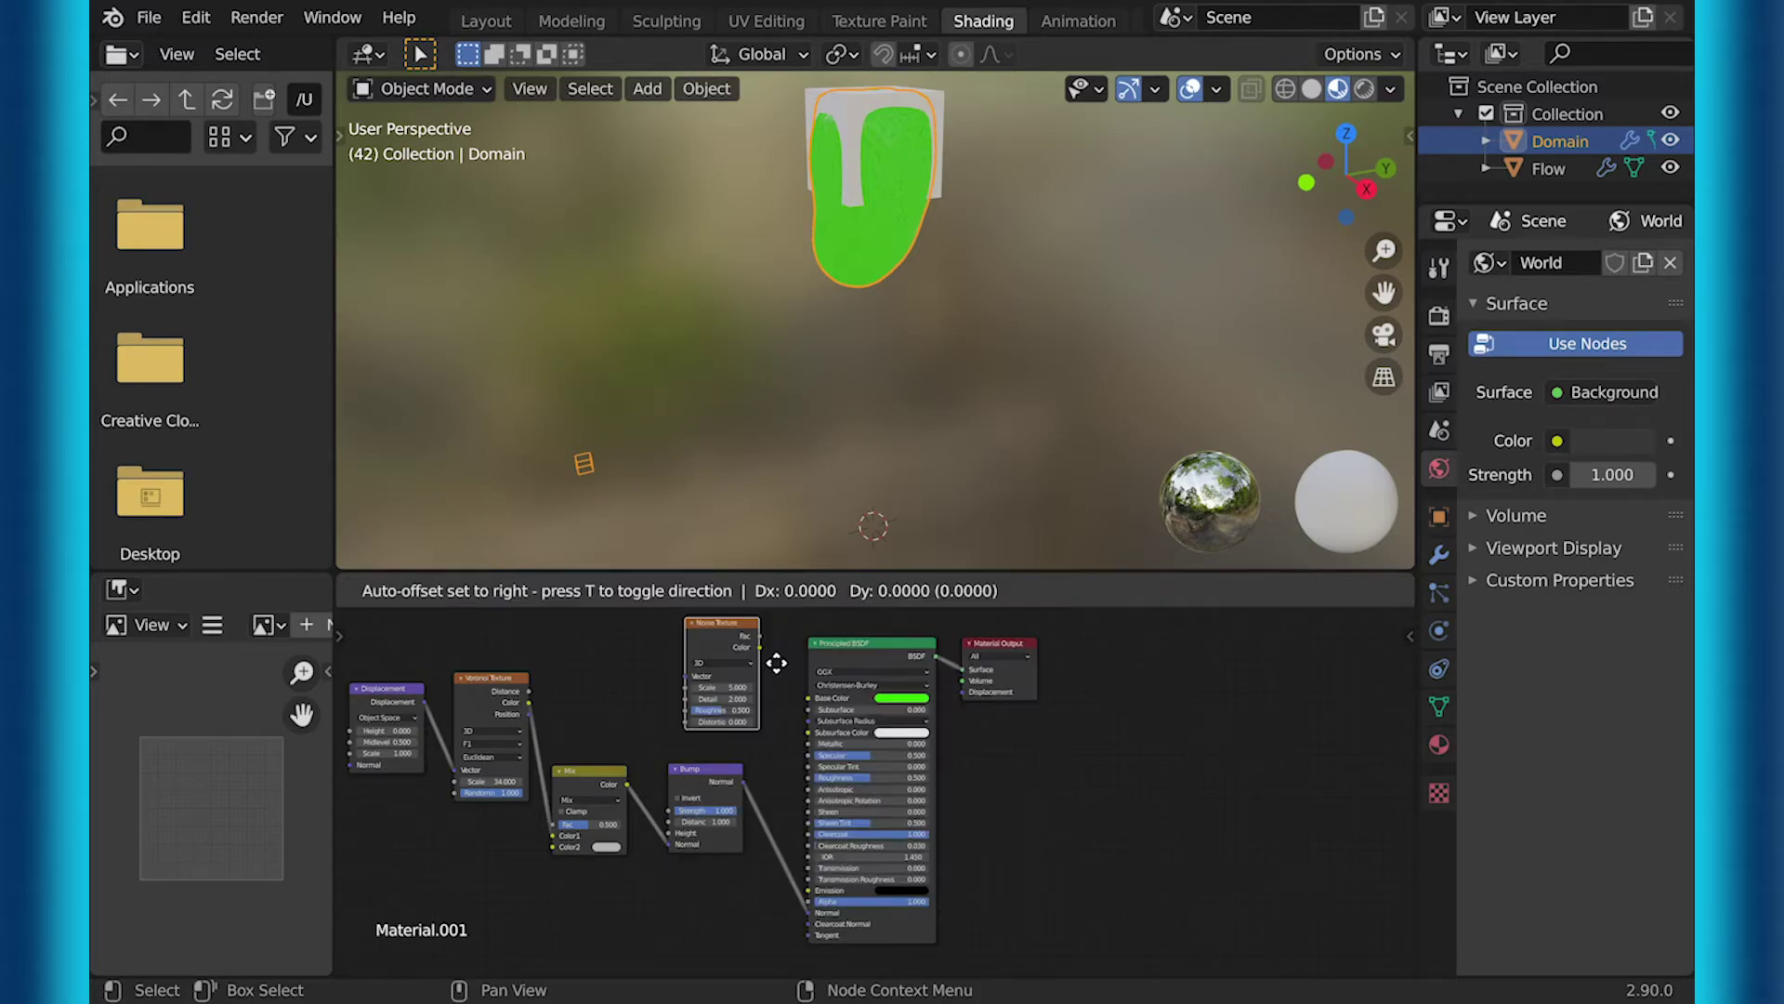
pyautogui.click(595, 878)
pyautogui.moveTo(643, 852); pyautogui.dragTo(683, 847)
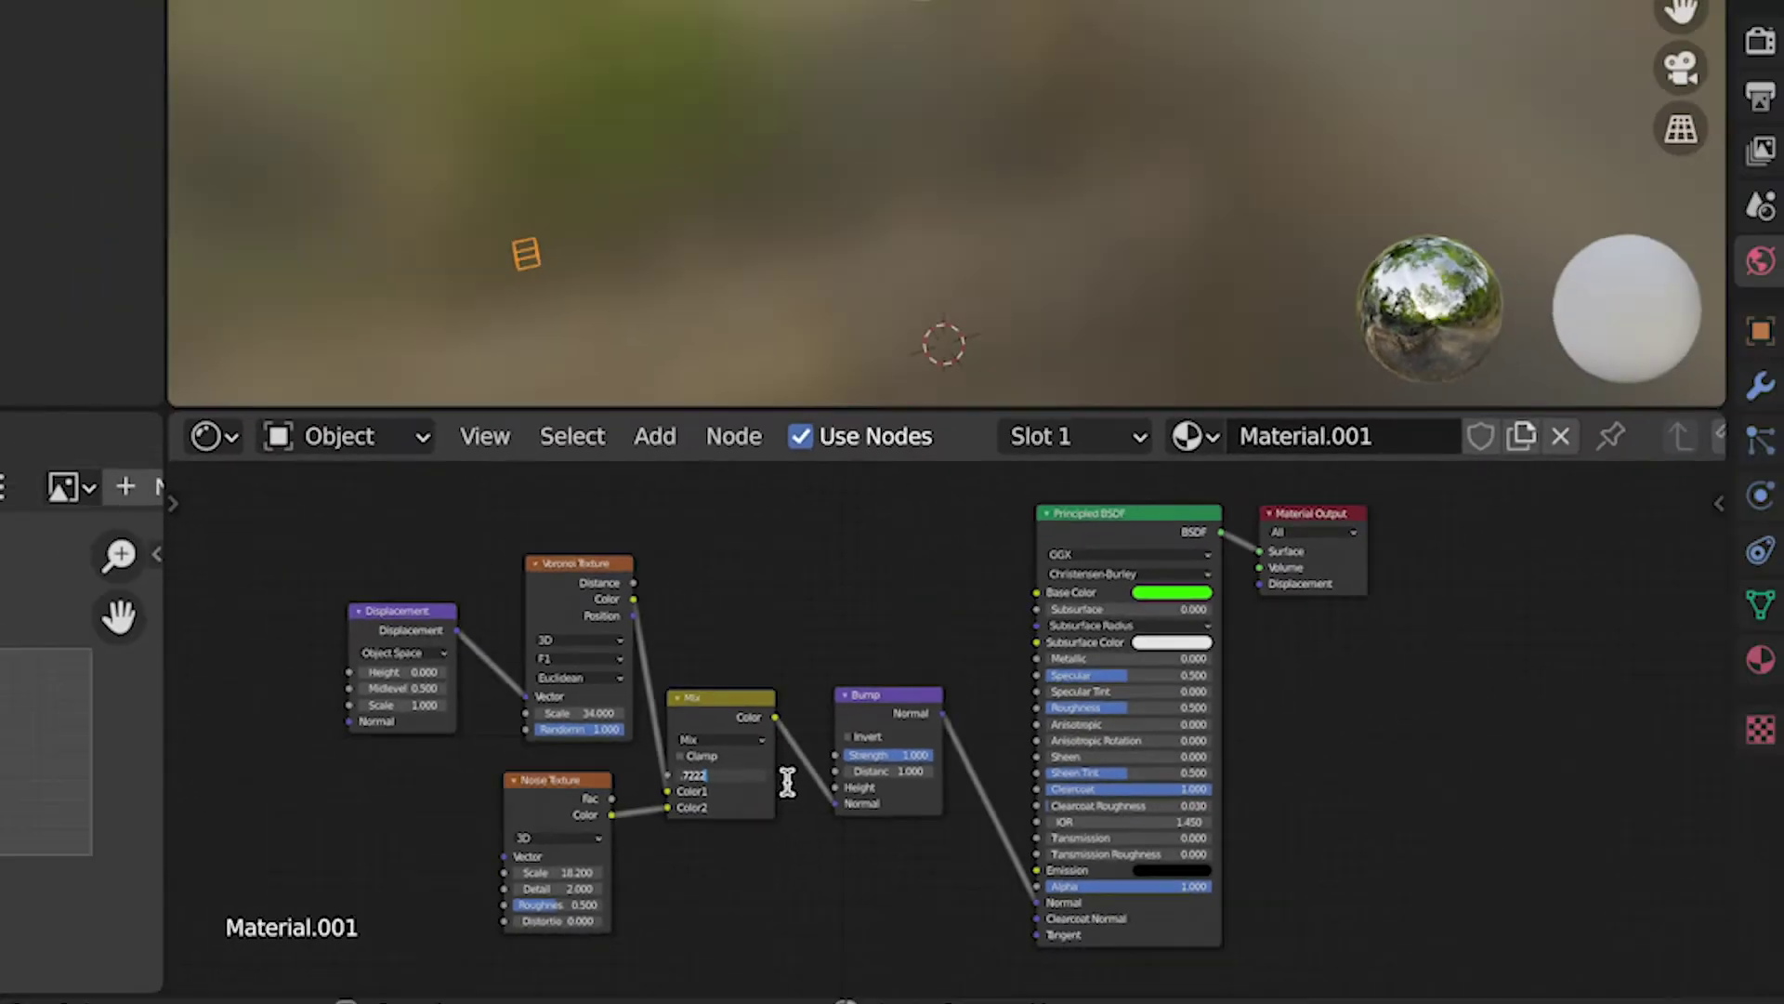
pyautogui.press('Return')
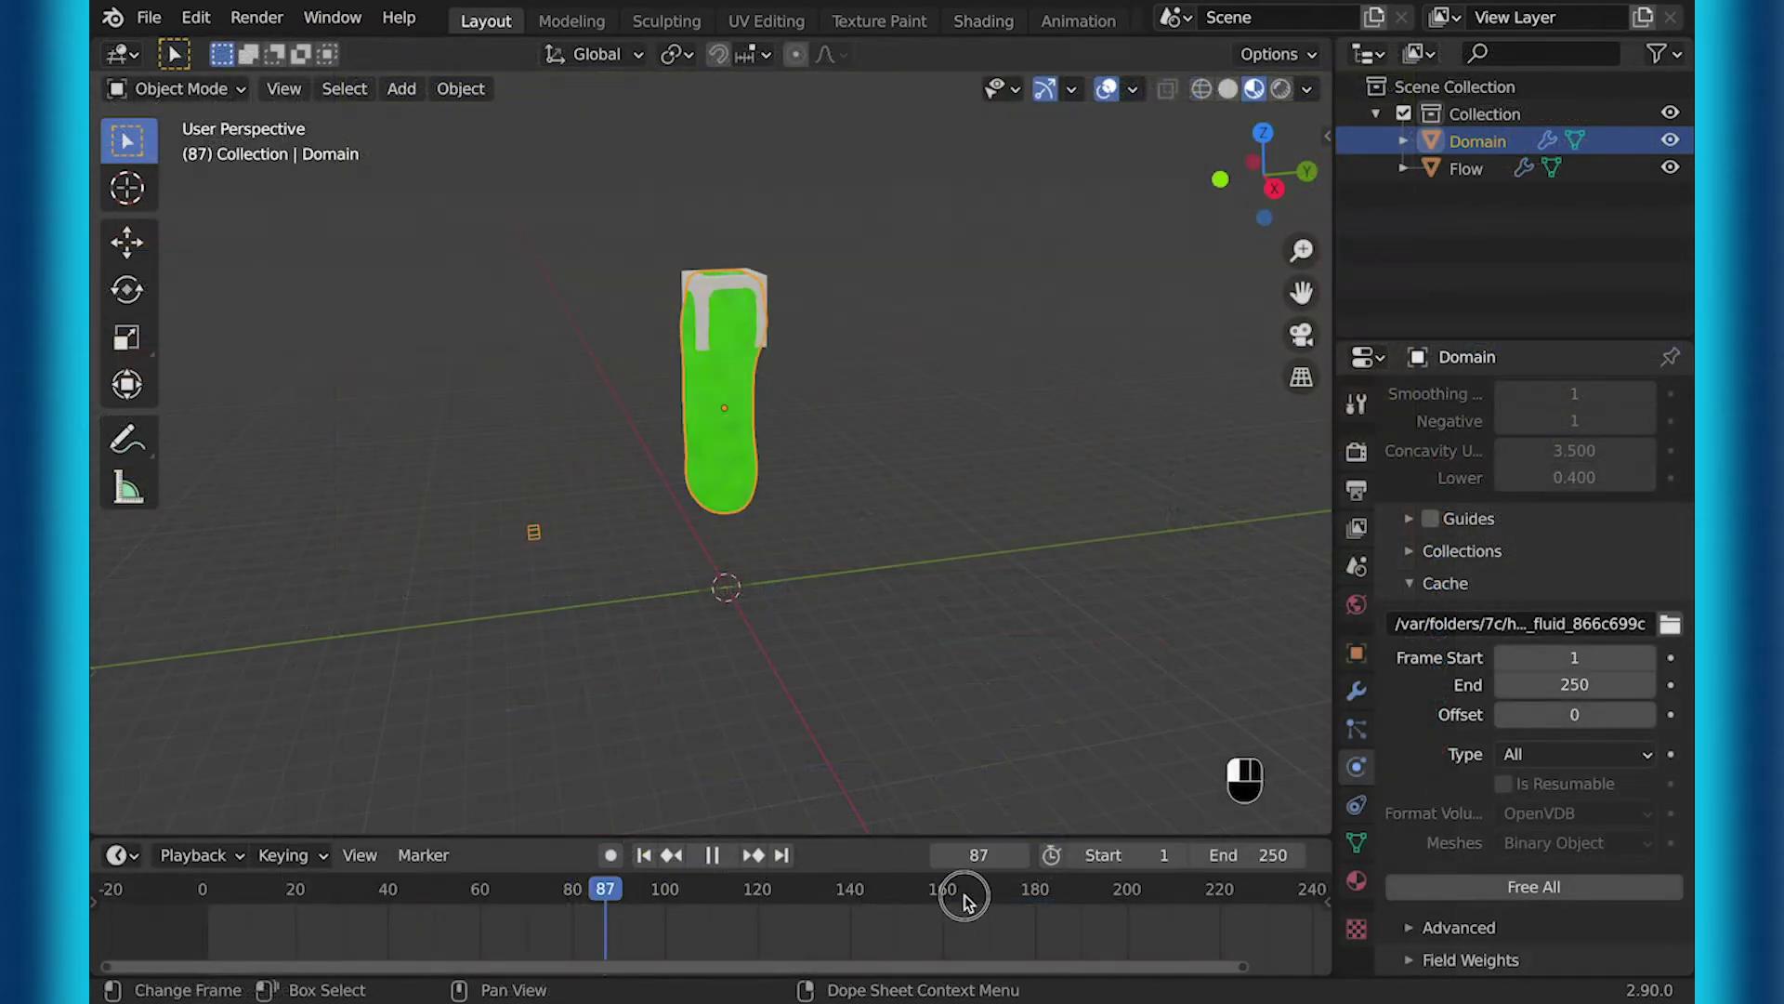
# Scrub and play the simulation to frame 220, then orbit and zoom to inspect the slime puddle
pyautogui.moveTo(1173, 900); pyautogui.dragTo(1207, 892)
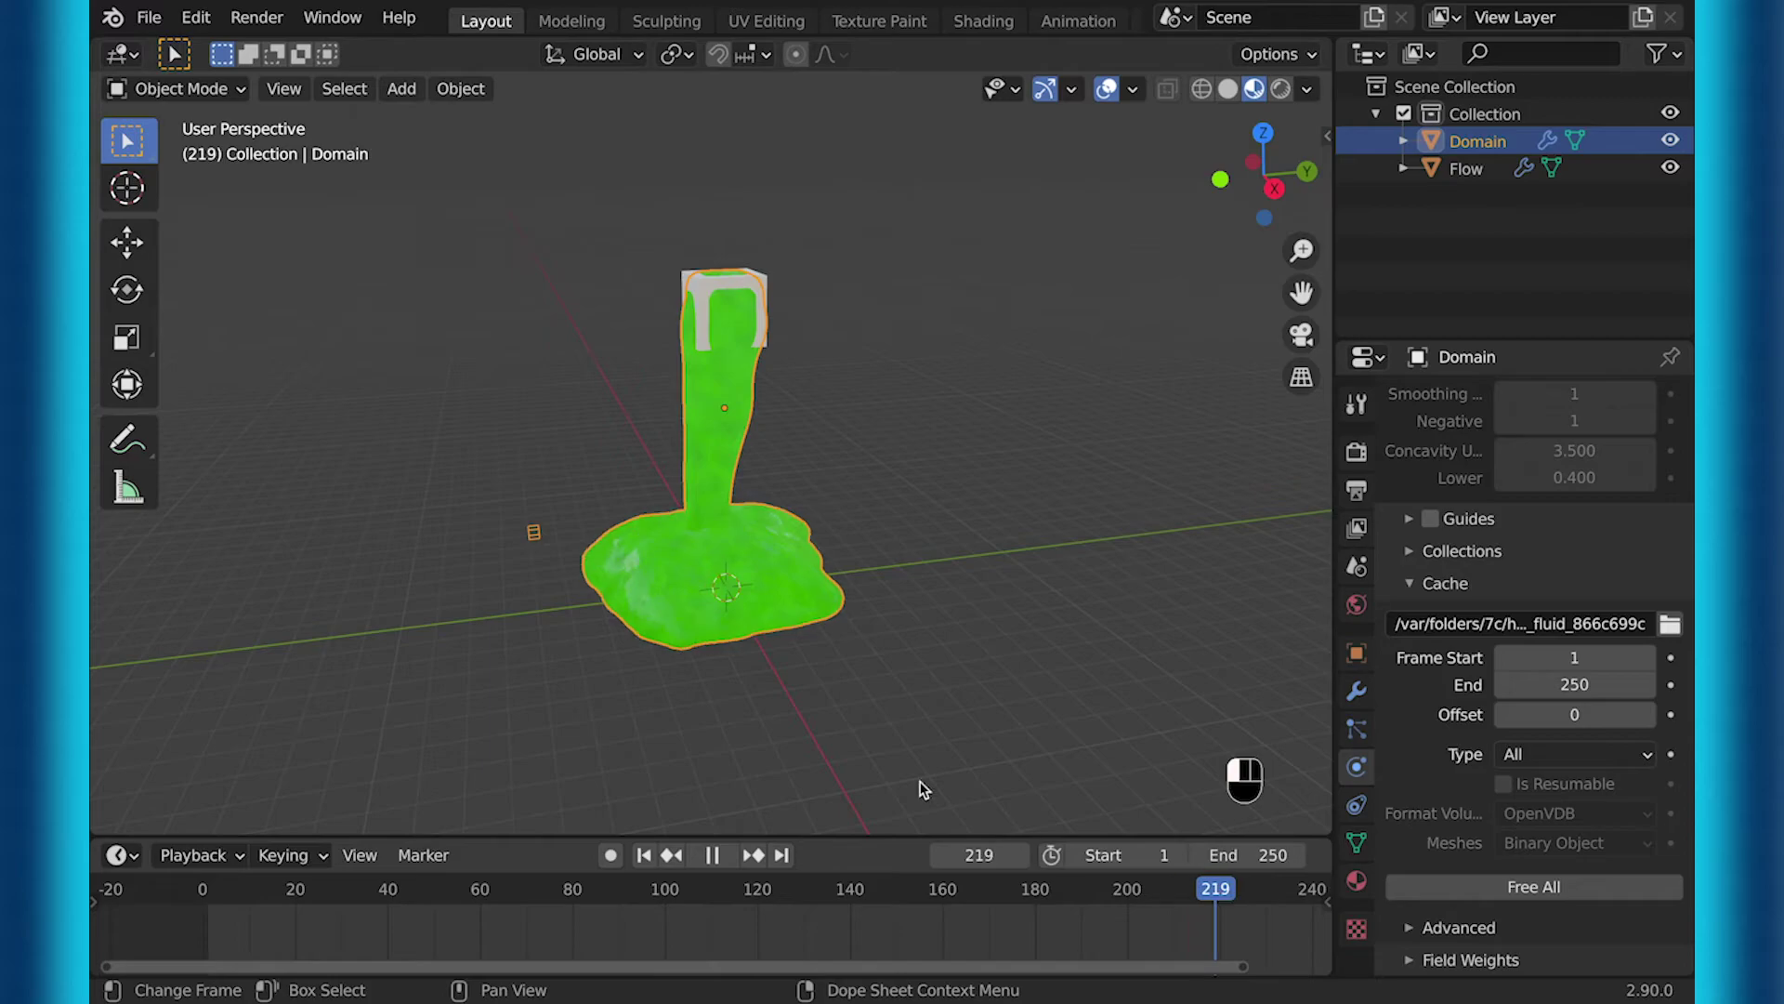
pyautogui.press('space')
pyautogui.moveTo(796, 721); pyautogui.dragTo(727, 682, button='middle')
pyautogui.scroll(5, 720, 671)
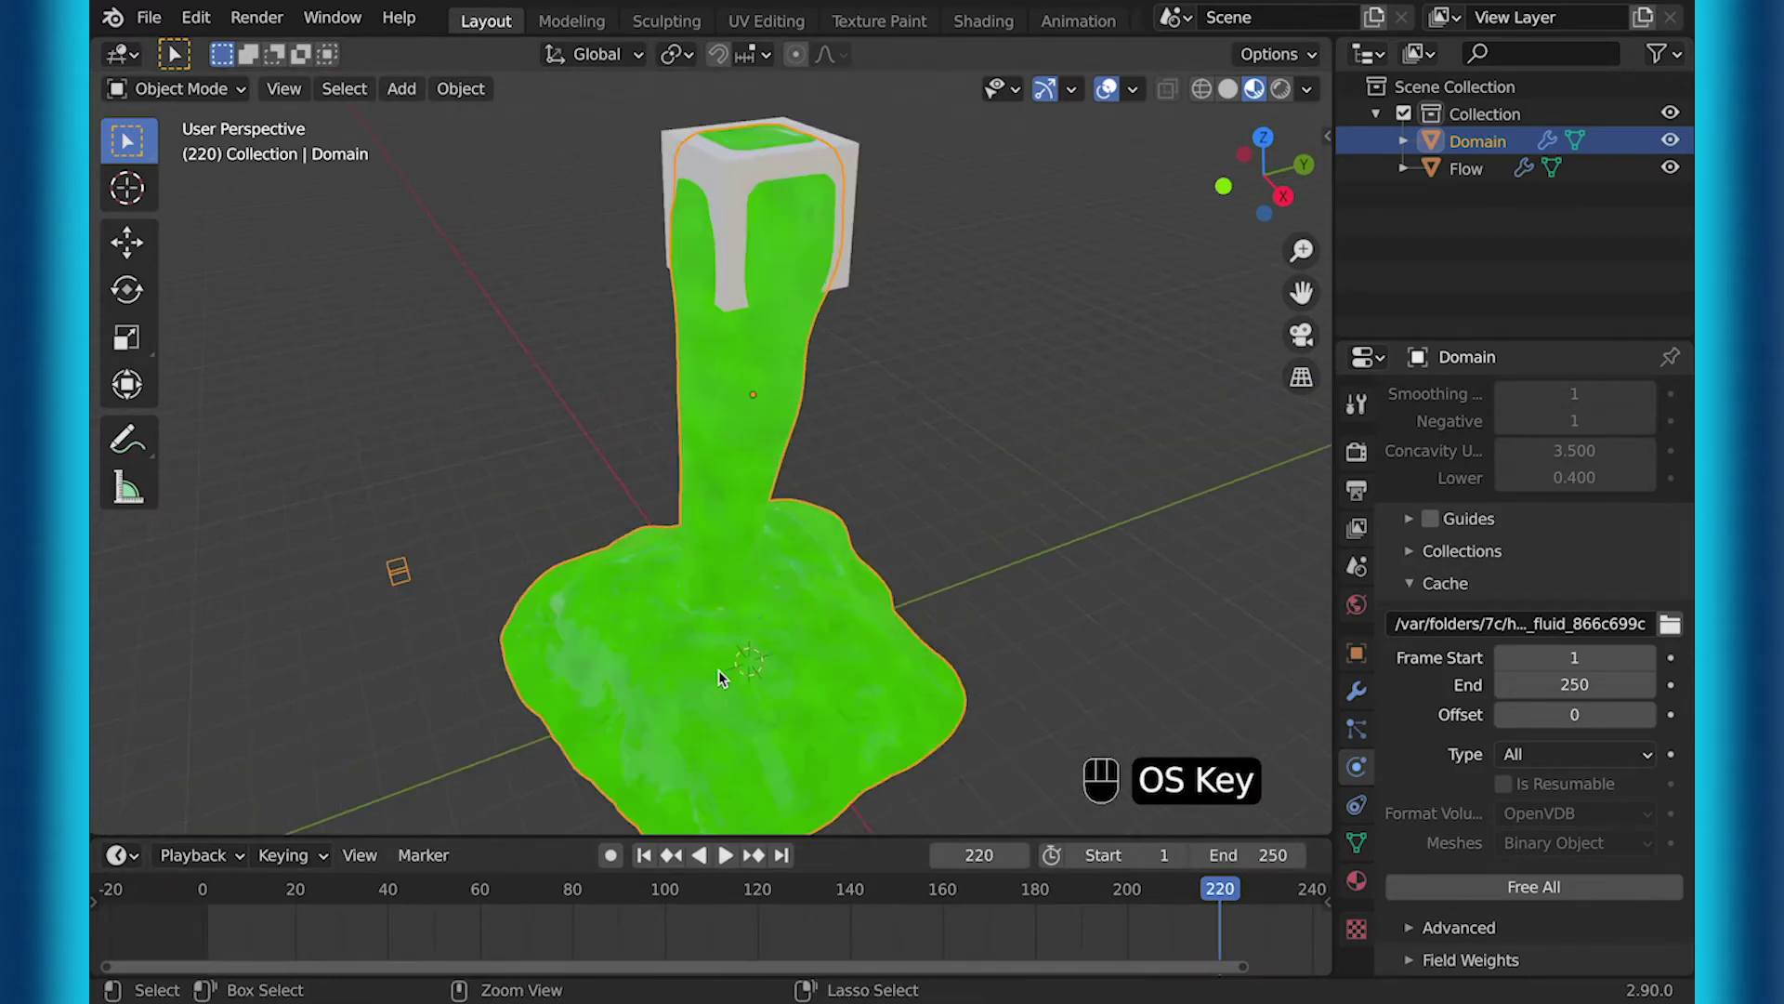
pyautogui.keyDown('shift'); pyautogui.hscroll(-5, 717, 671); pyautogui.keyUp('shift')
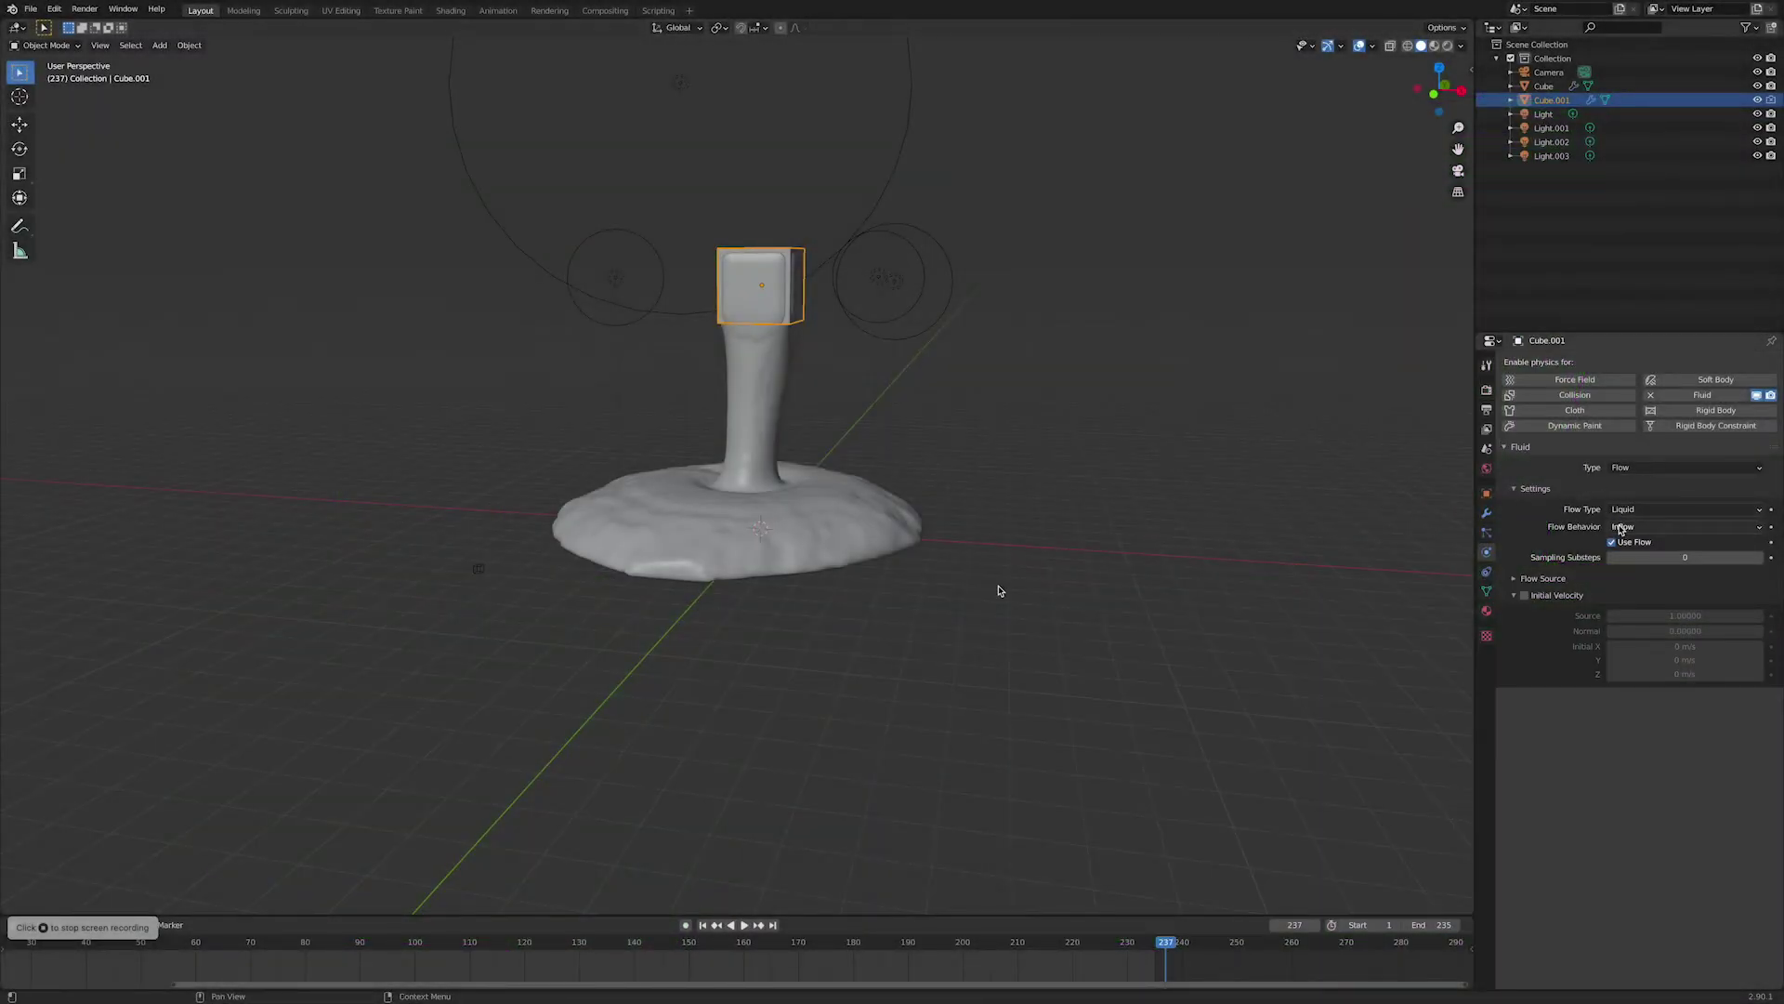
# Switch Cube.001 to Geometry flow behavior, free and re-bake the domain, then play from frame 0
pyautogui.click(1625, 529)
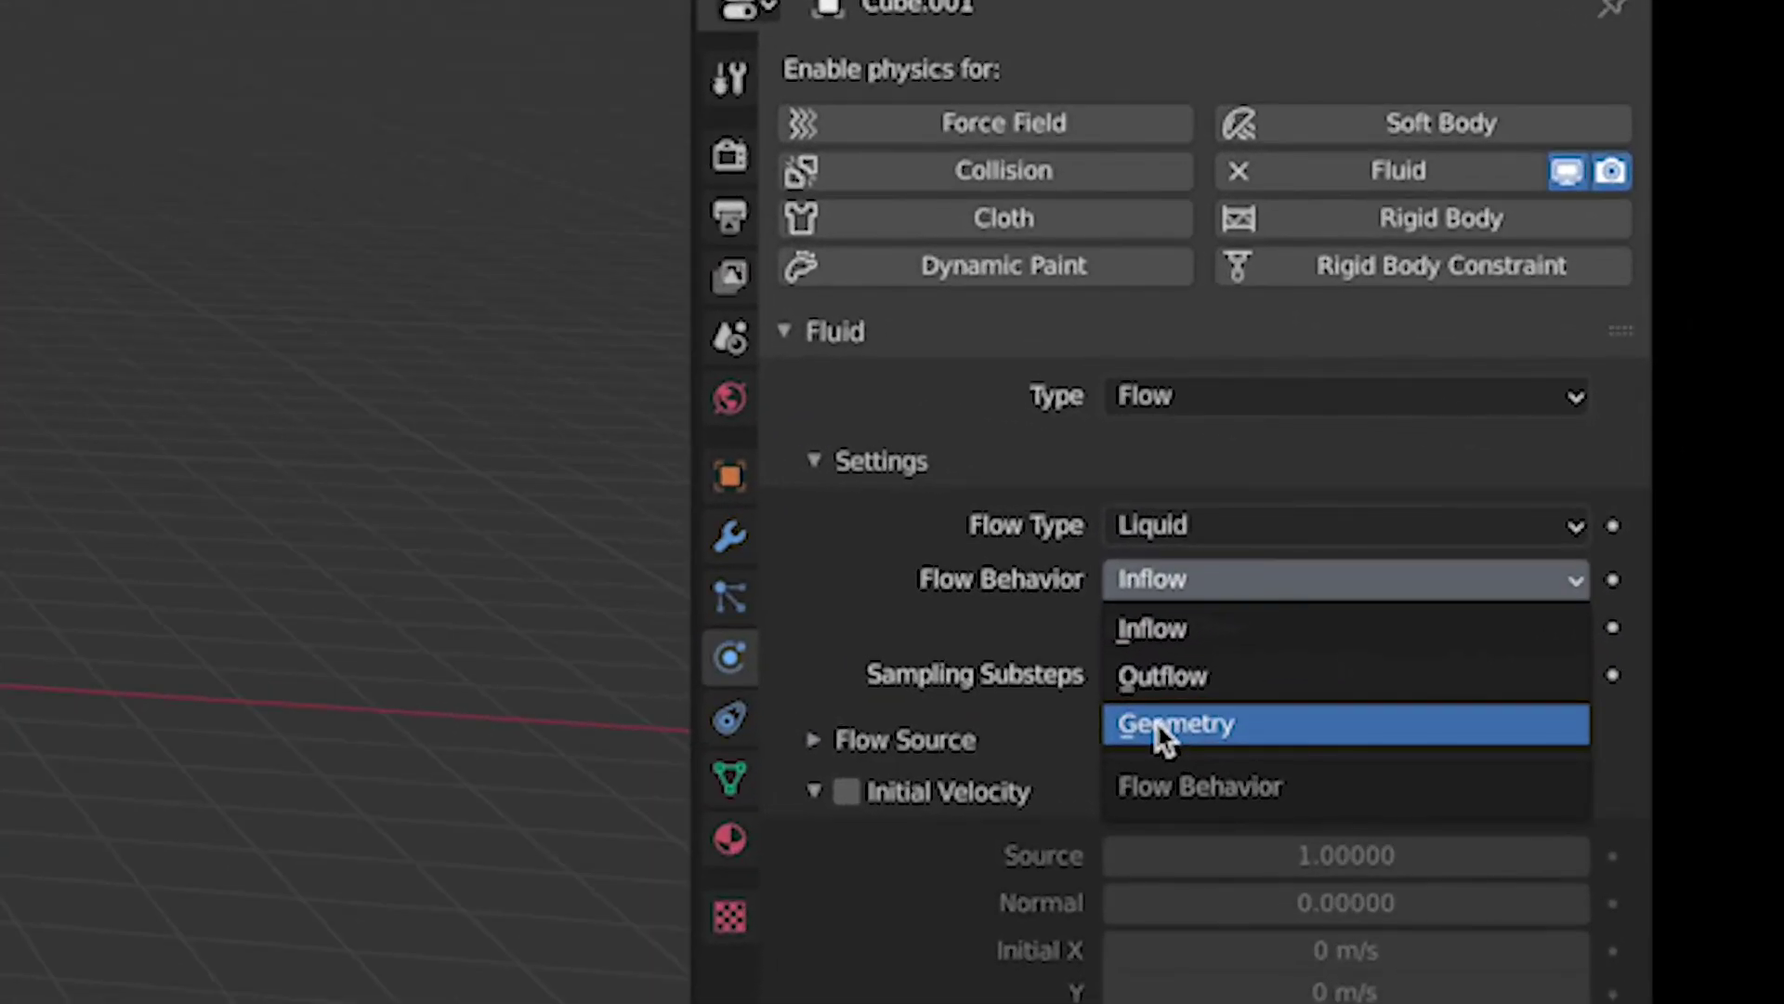
pyautogui.click(1156, 723)
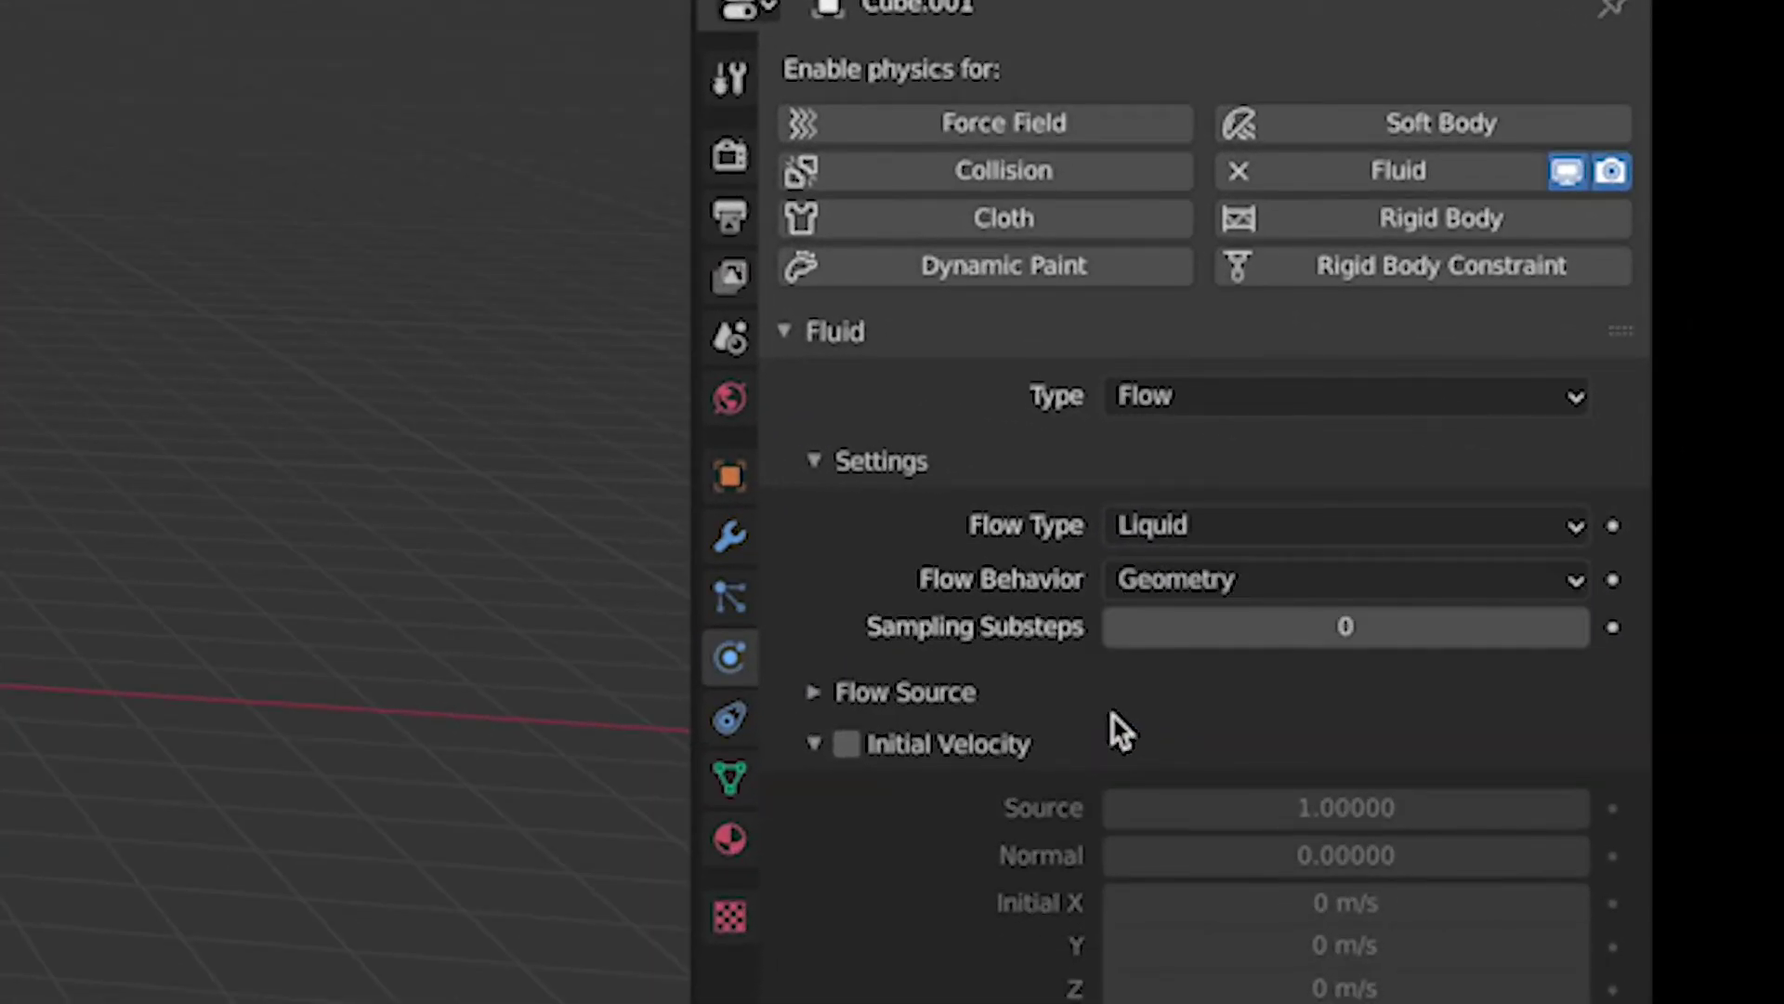
pyautogui.click(773, 375)
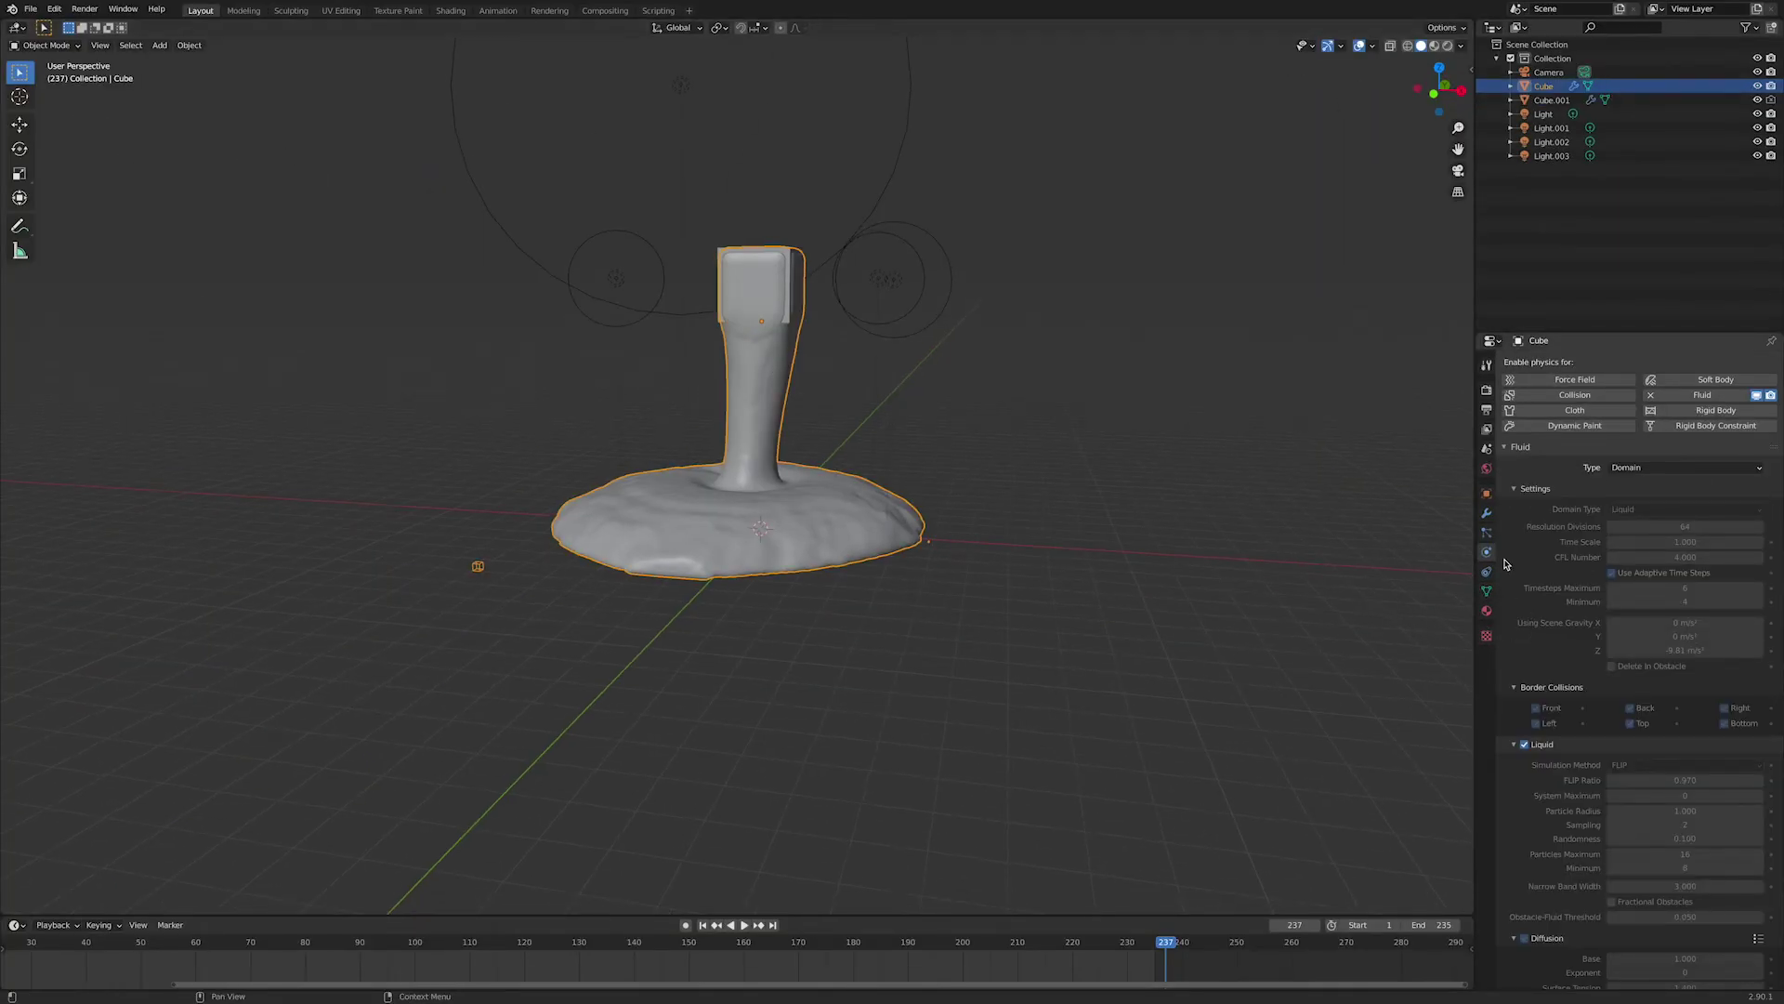
pyautogui.scroll(-8, 1651, 676)
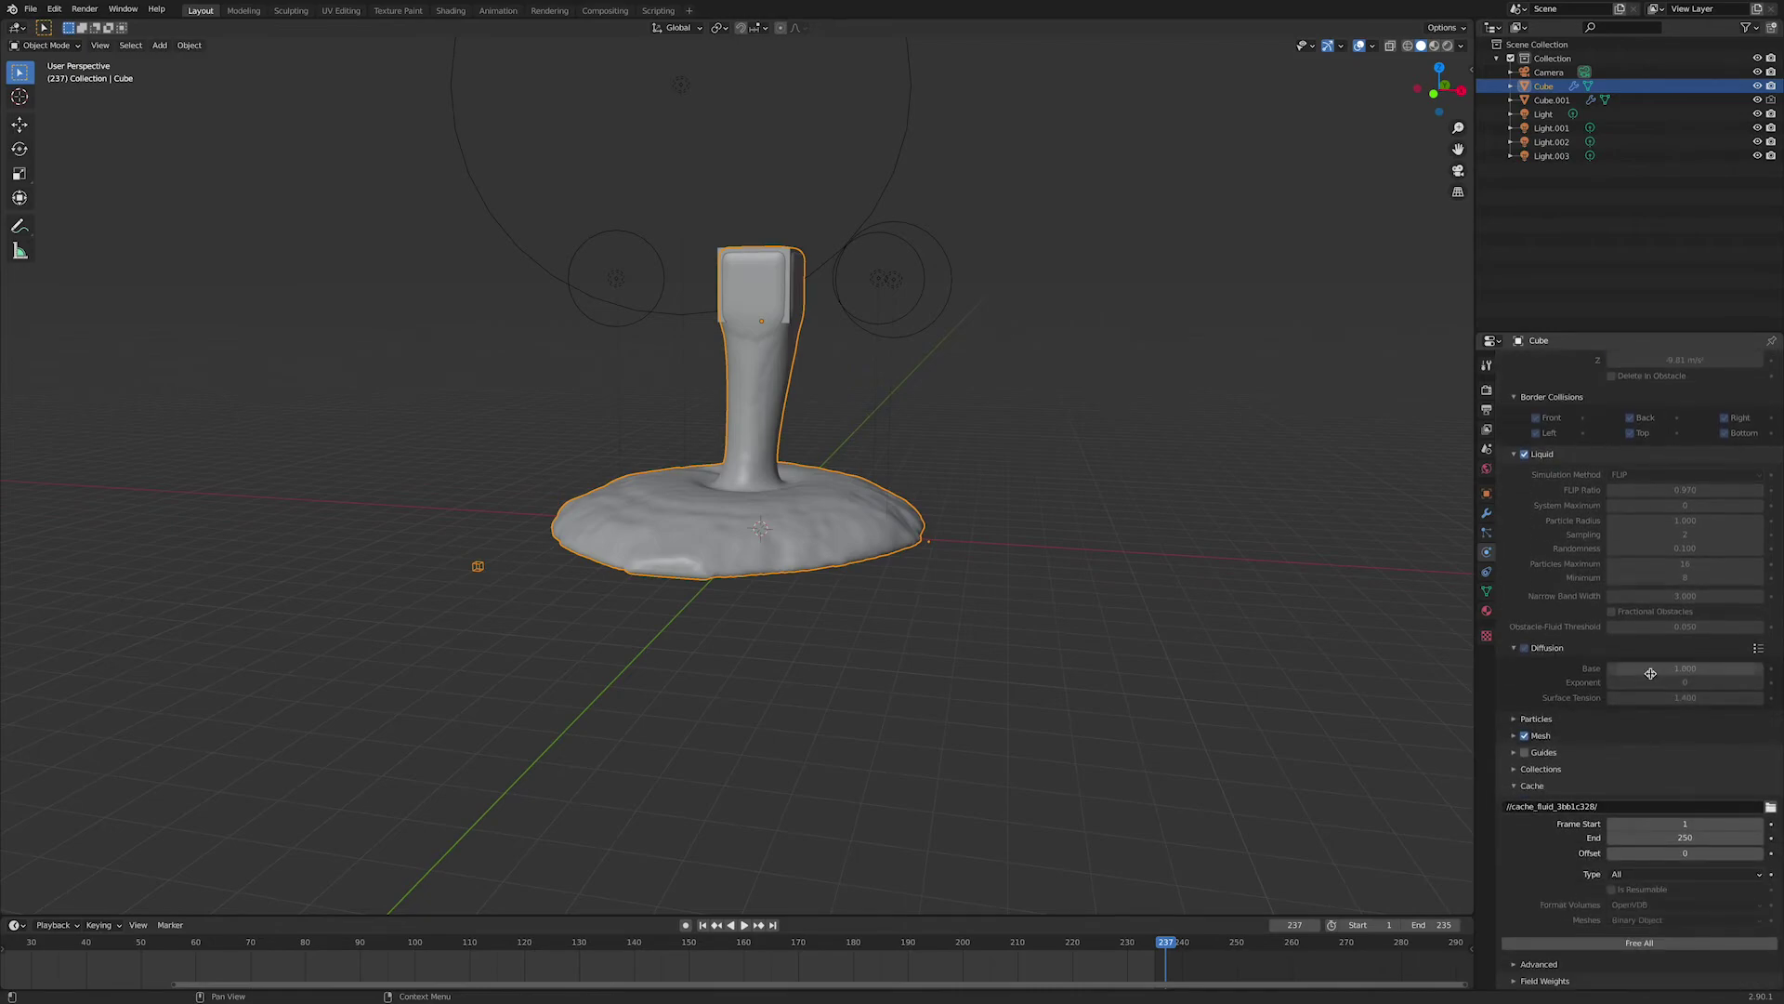
pyautogui.click(1595, 944)
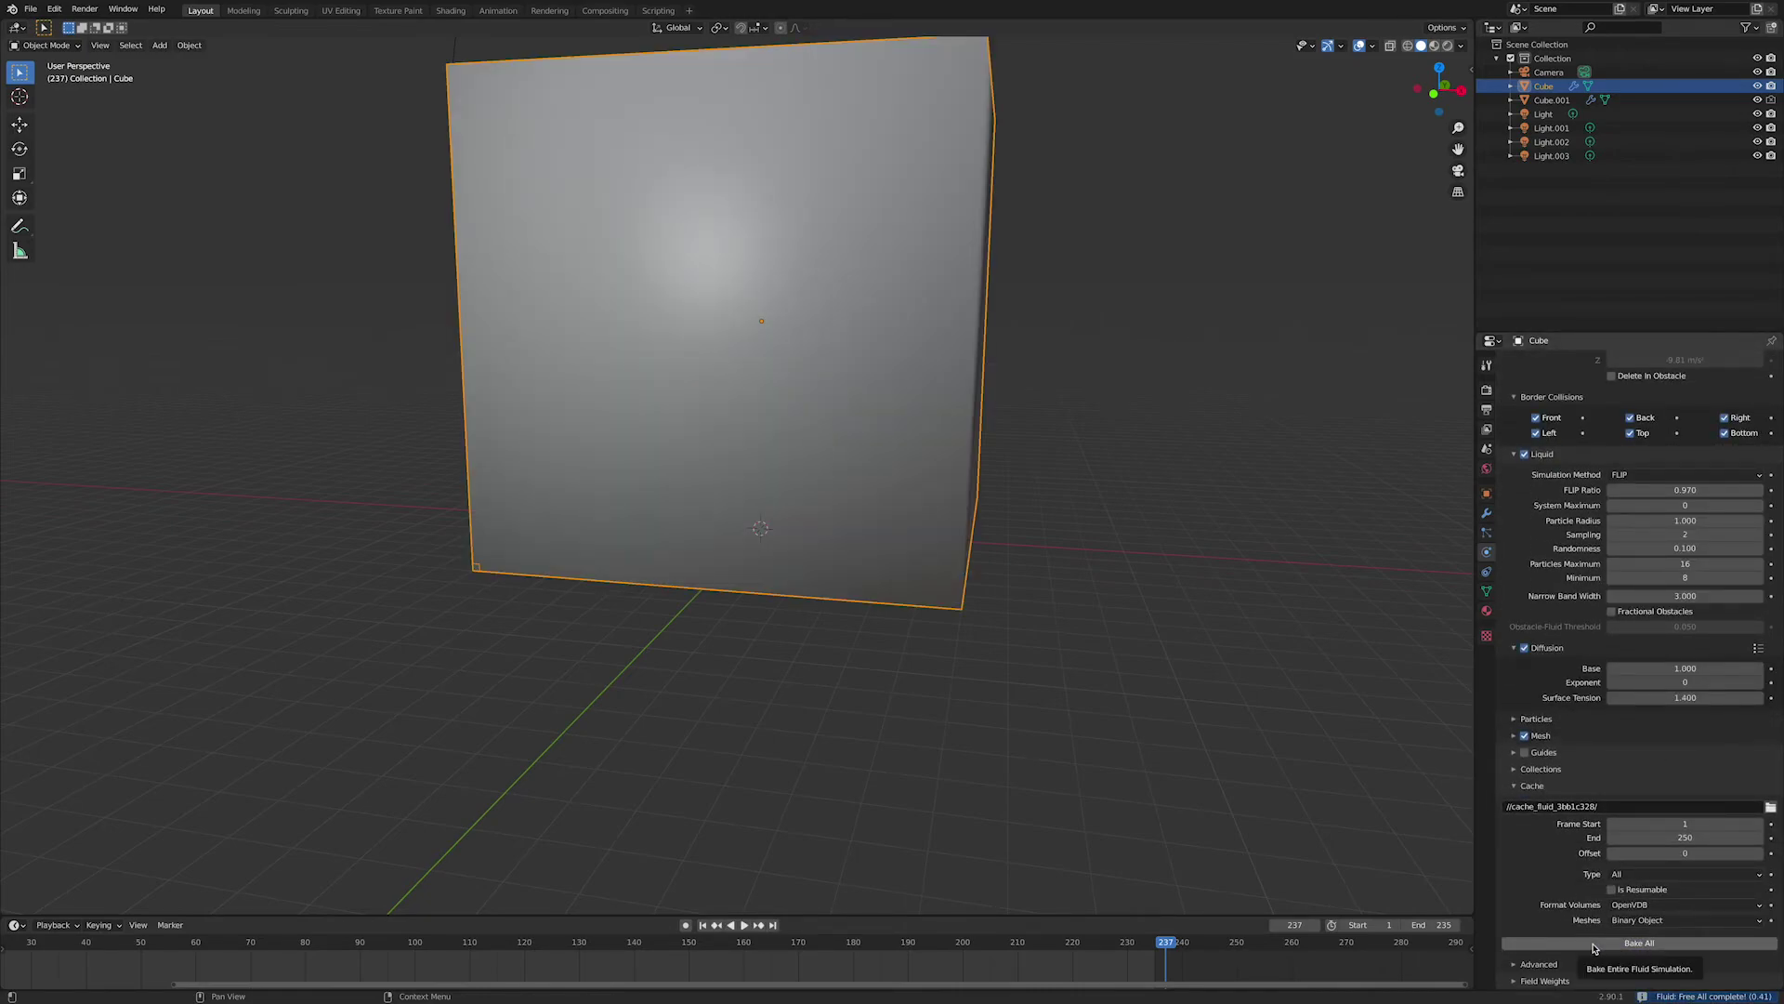
pyautogui.click(1594, 944)
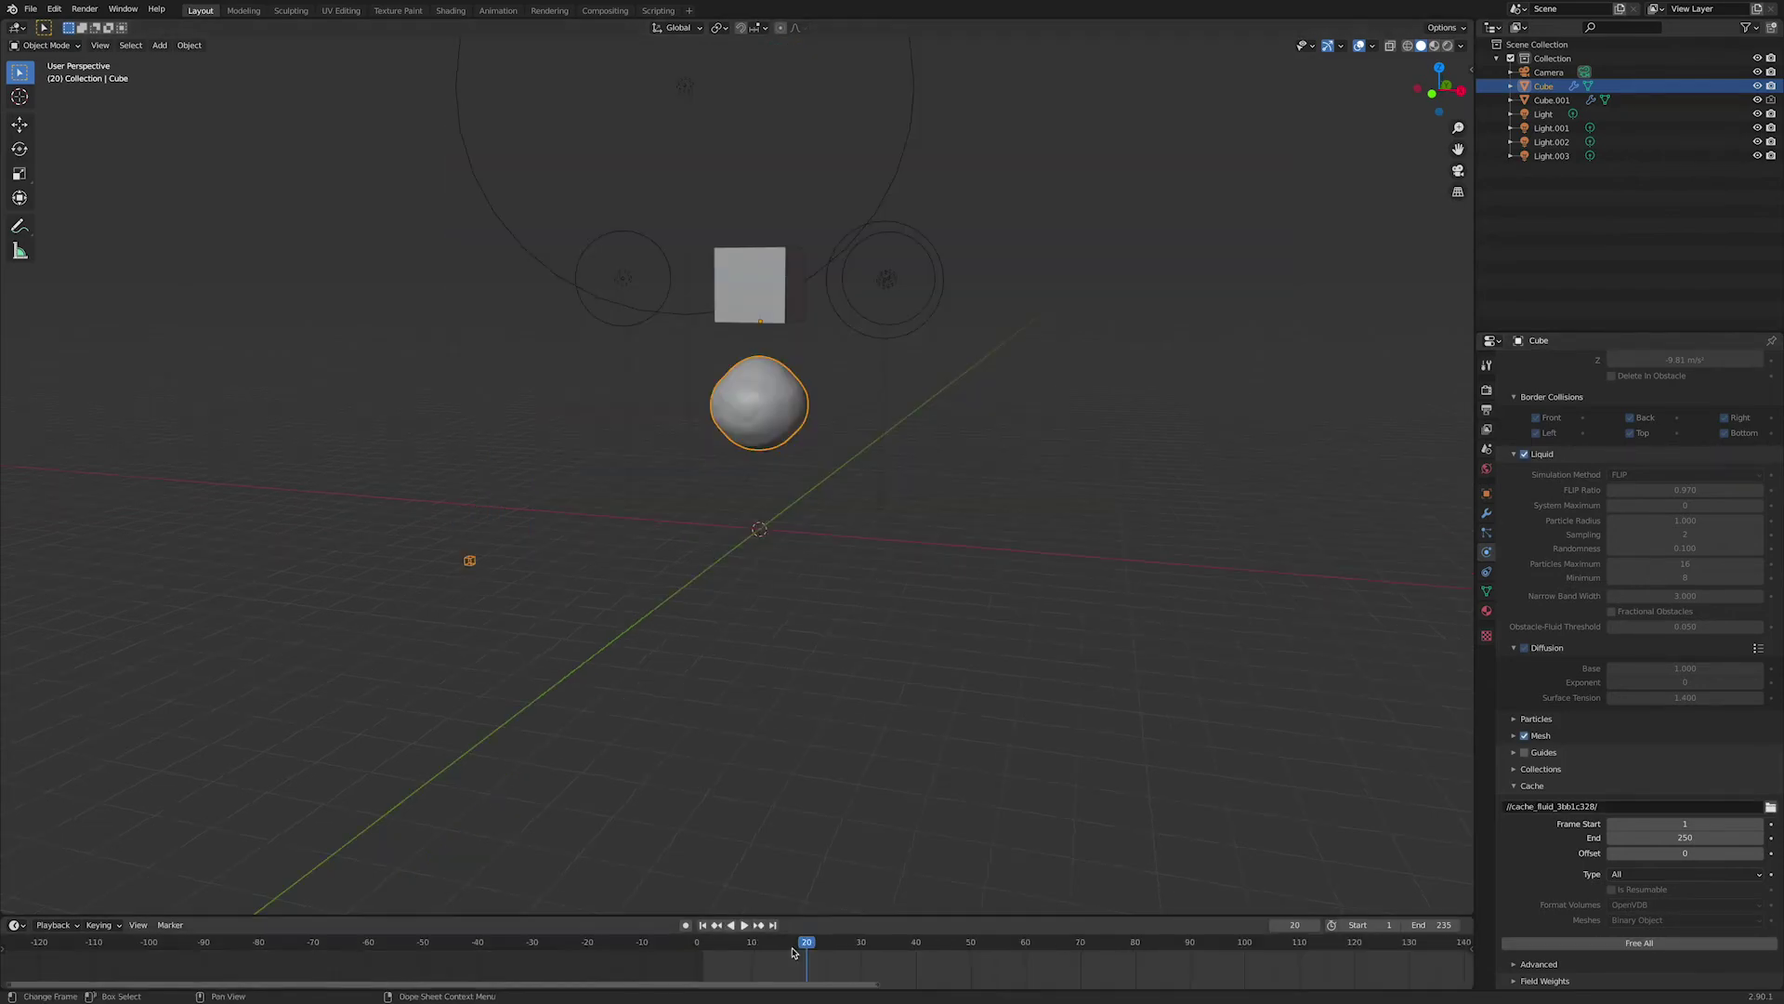
pyautogui.moveTo(795, 952); pyautogui.dragTo(695, 945)
pyautogui.press('space')
pyautogui.press('space')
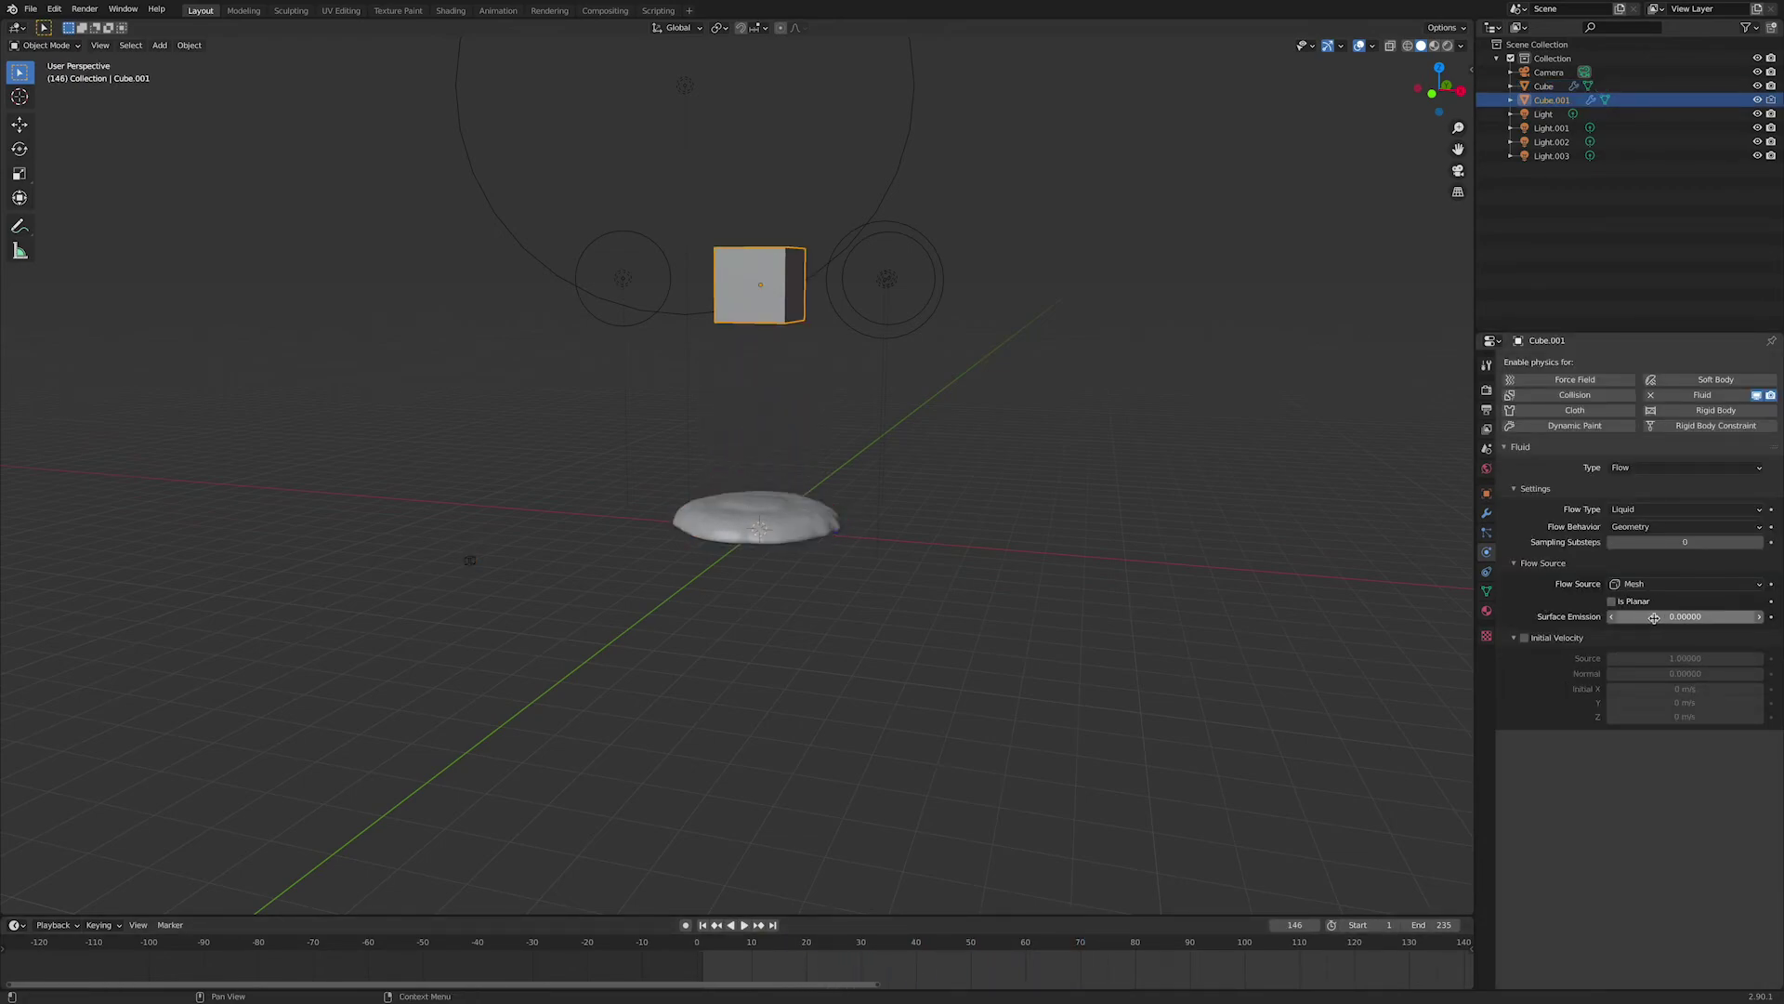
# Enter 0 for Cube.001's Surface Emission under Flow Source
pyautogui.click(1648, 617)
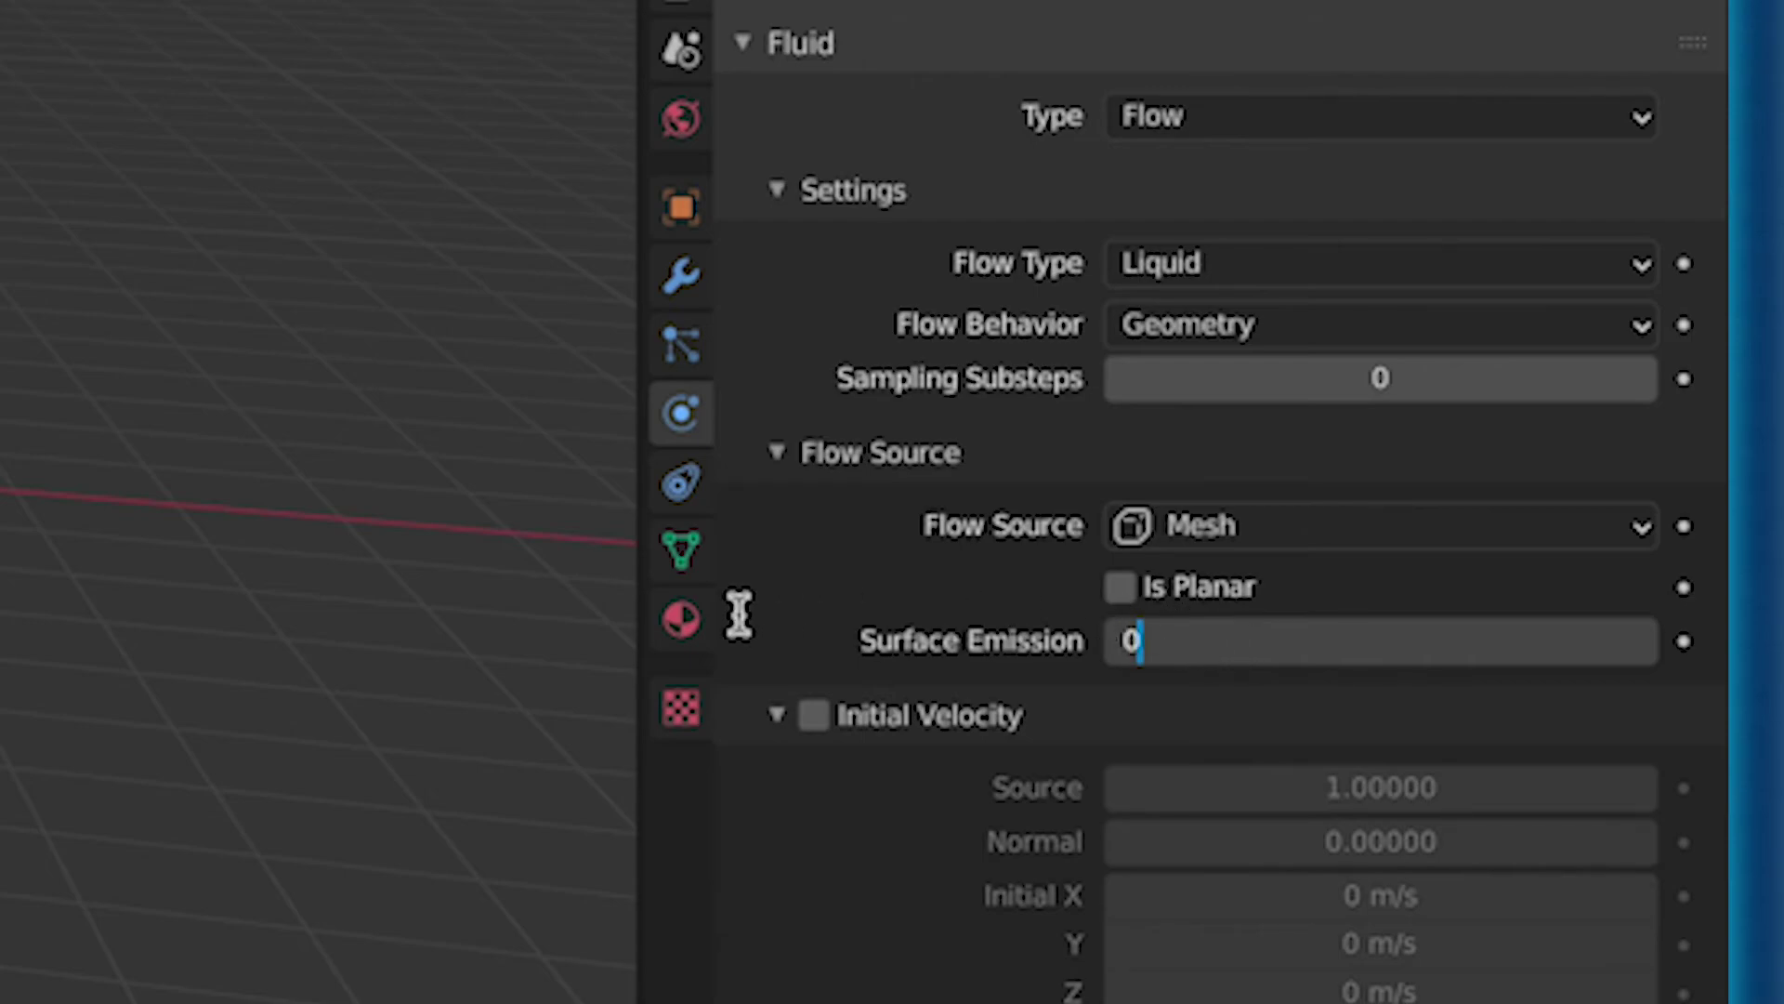
pyautogui.write('0')
pyautogui.press('Return')
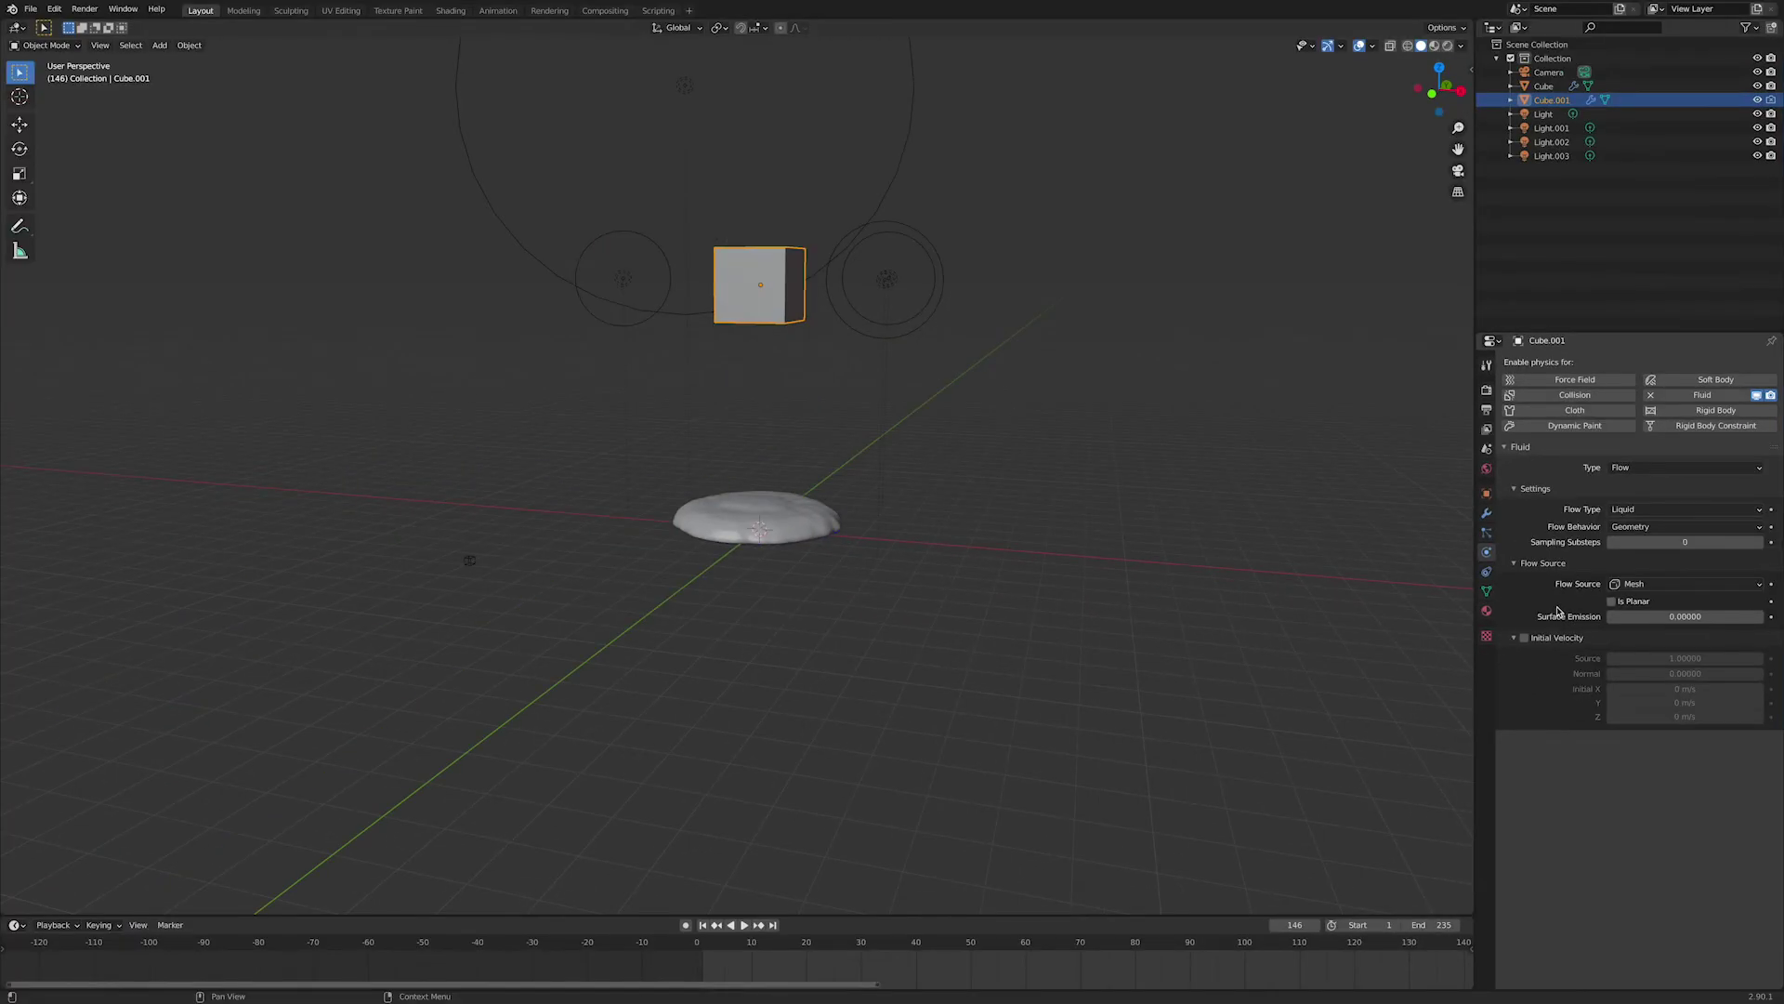